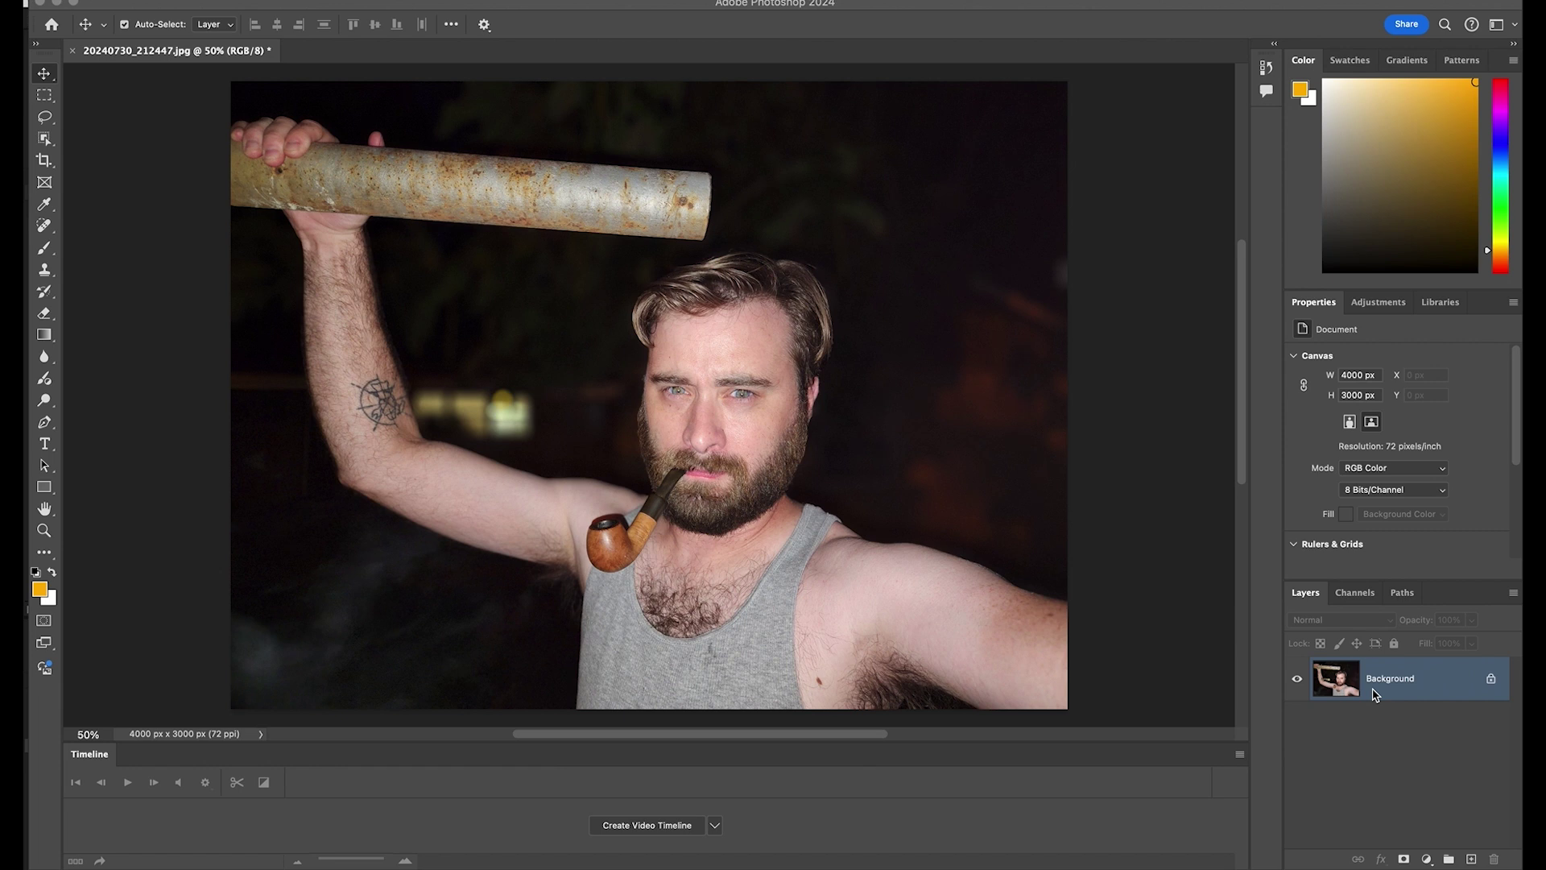
- Duplicate the background photo twice and desaturate the topmost copy
{"action": "left_click", "coordinate": [1376, 695]}
{"action": "key", "text": "super+j"}
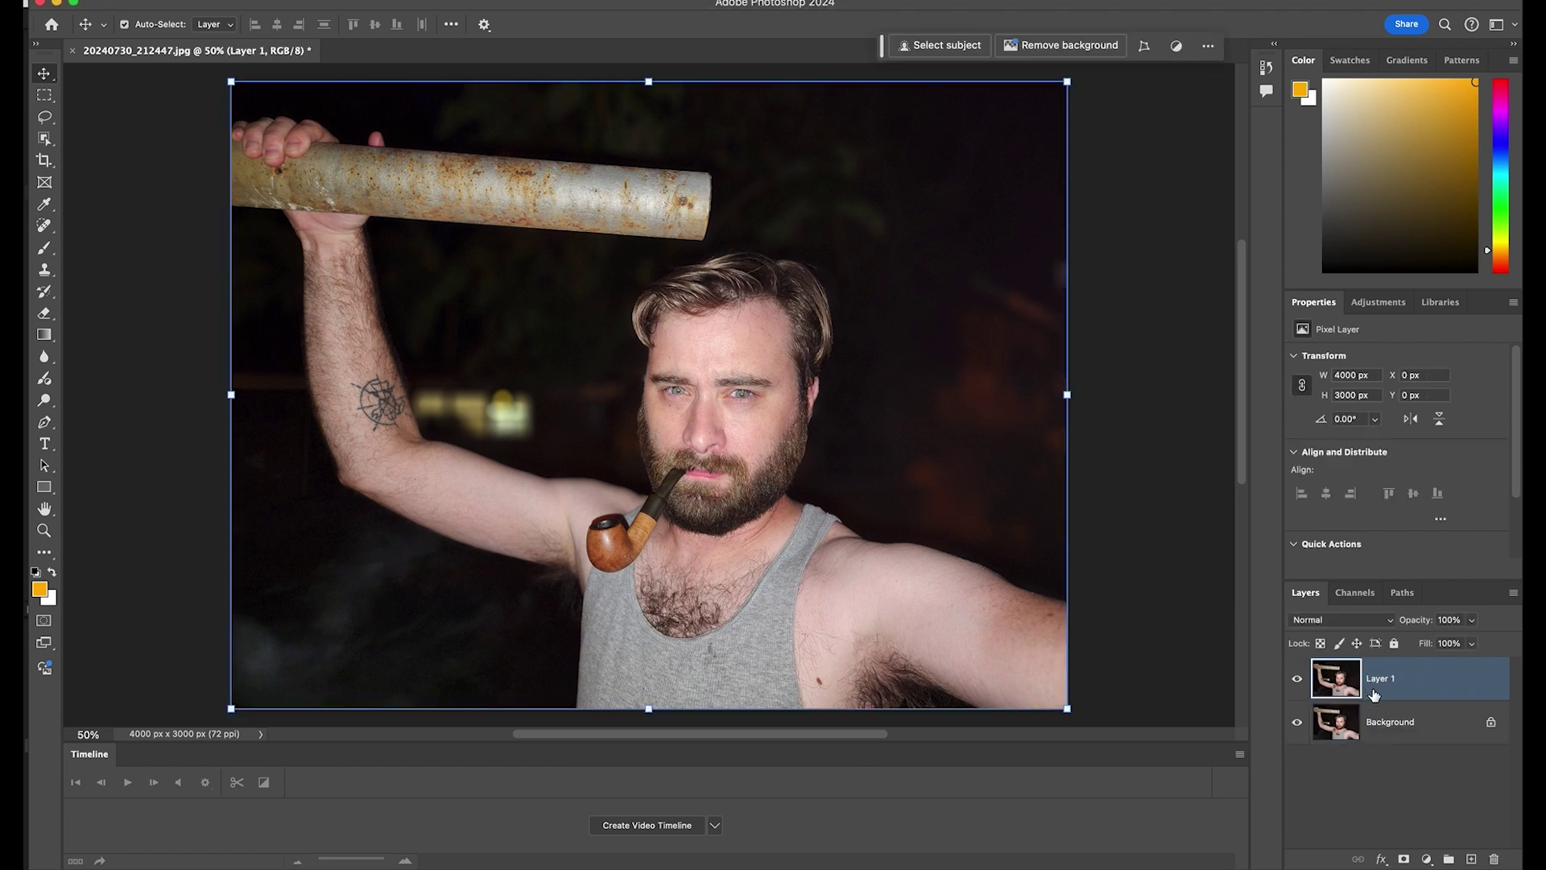
{"action": "key", "text": "super+j"}
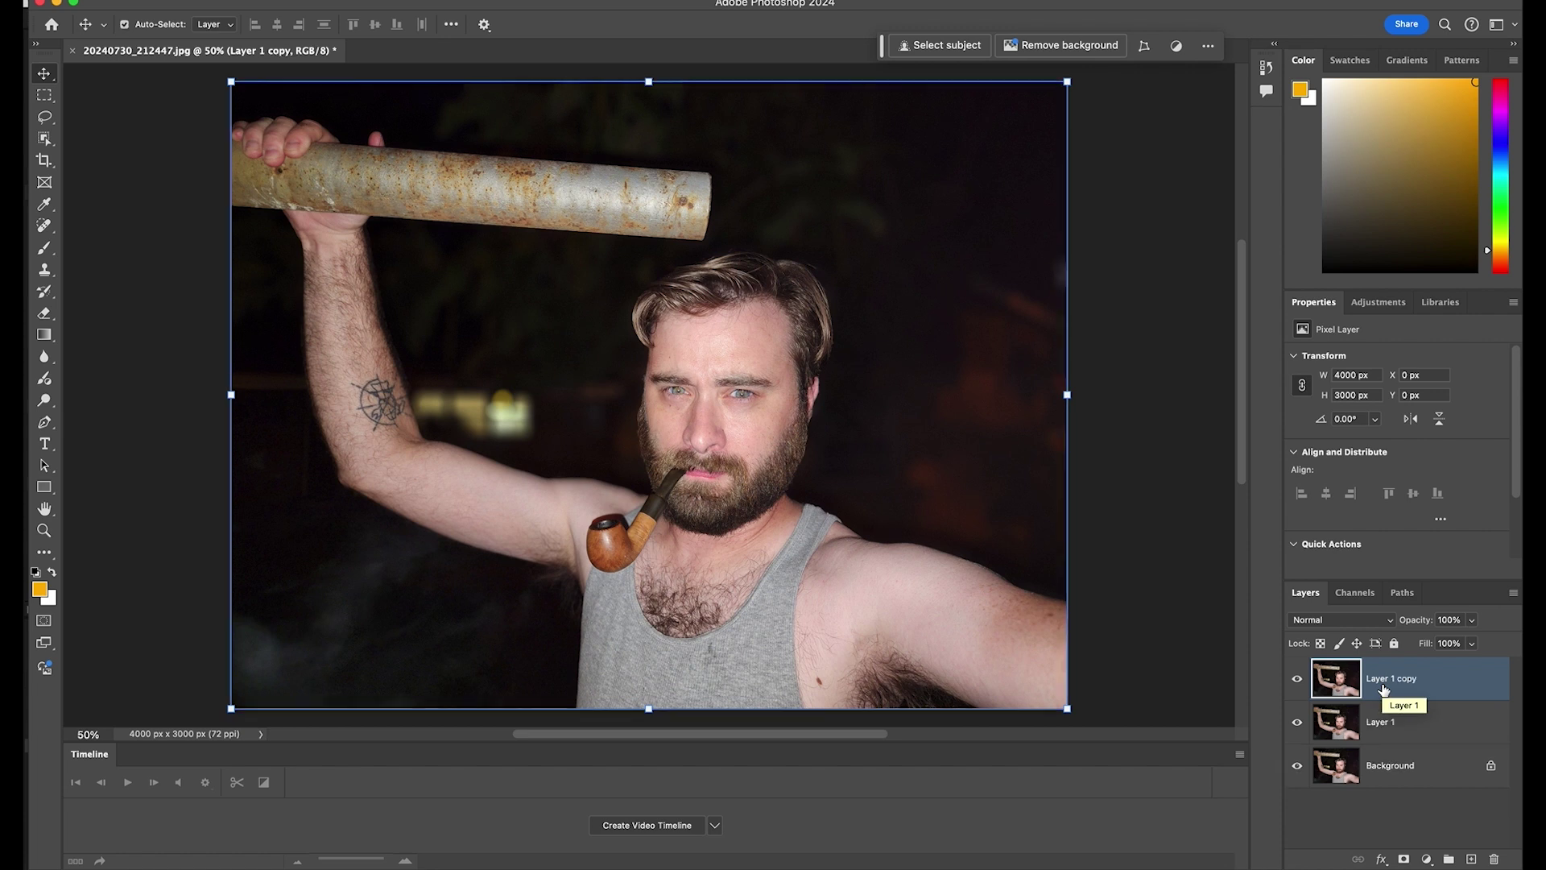
{"action": "key", "text": "super"}
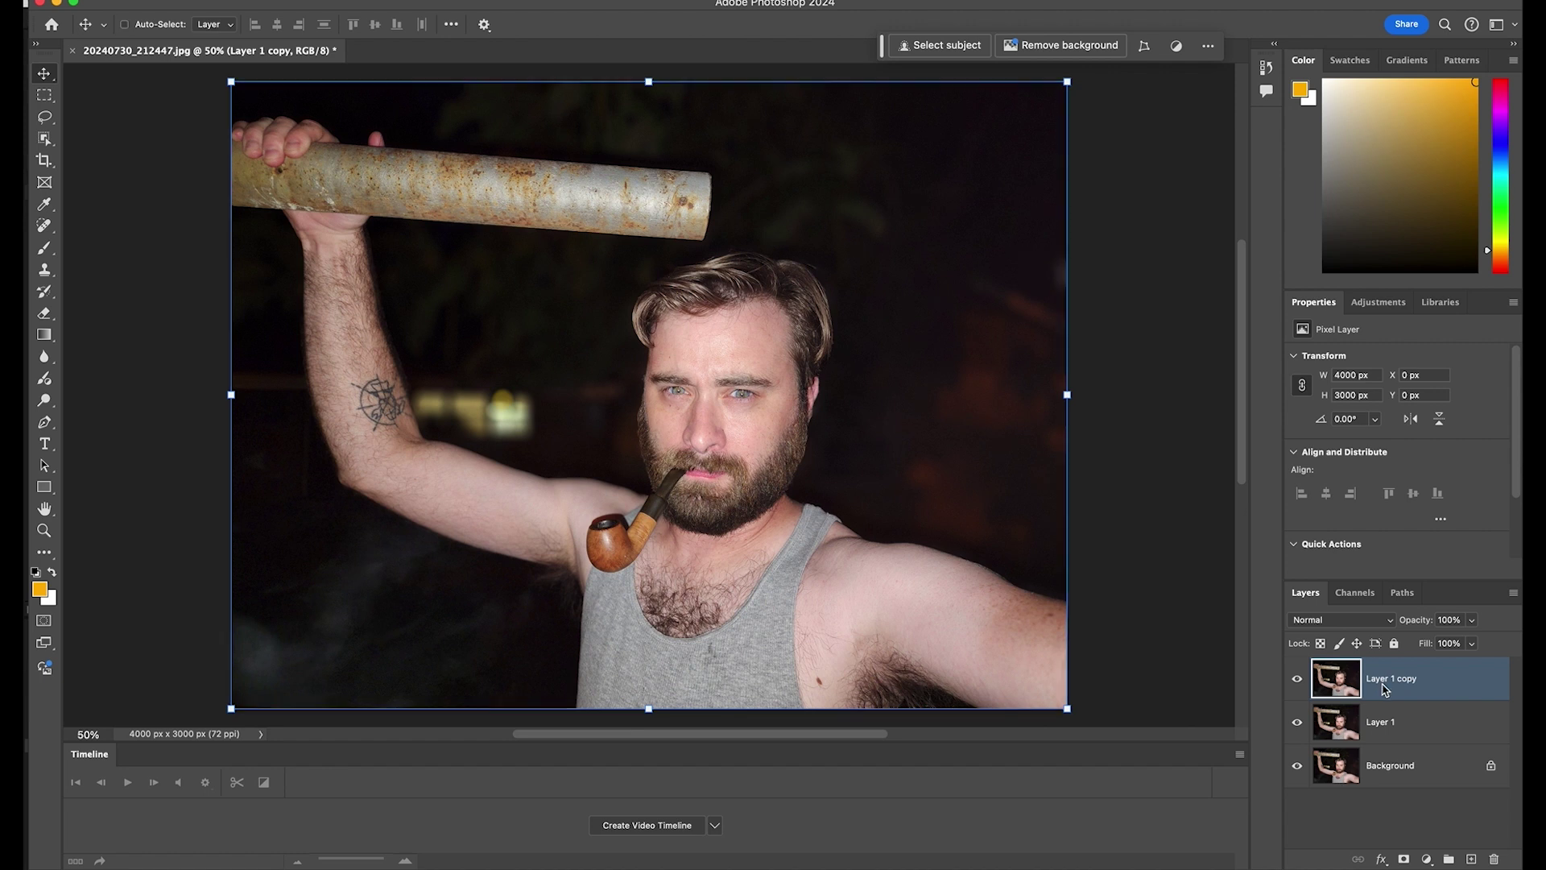
{"action": "key", "text": "super+shift+u"}
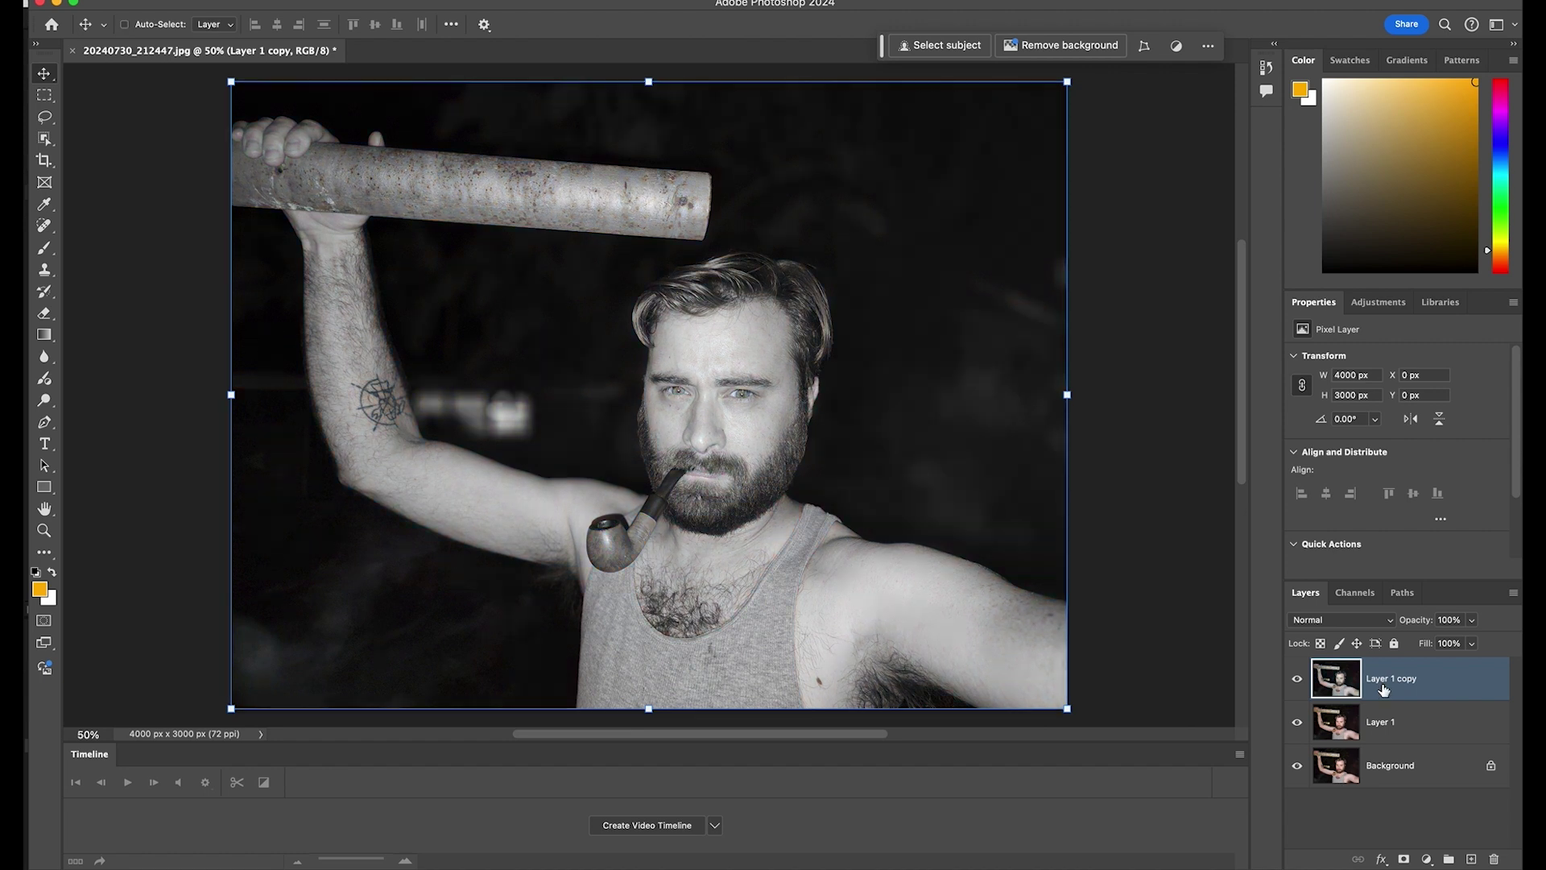
- Duplicate the desaturated layer, invert the new copy, and set its blend mode to Vivid Light
{"action": "key", "text": "super+j"}
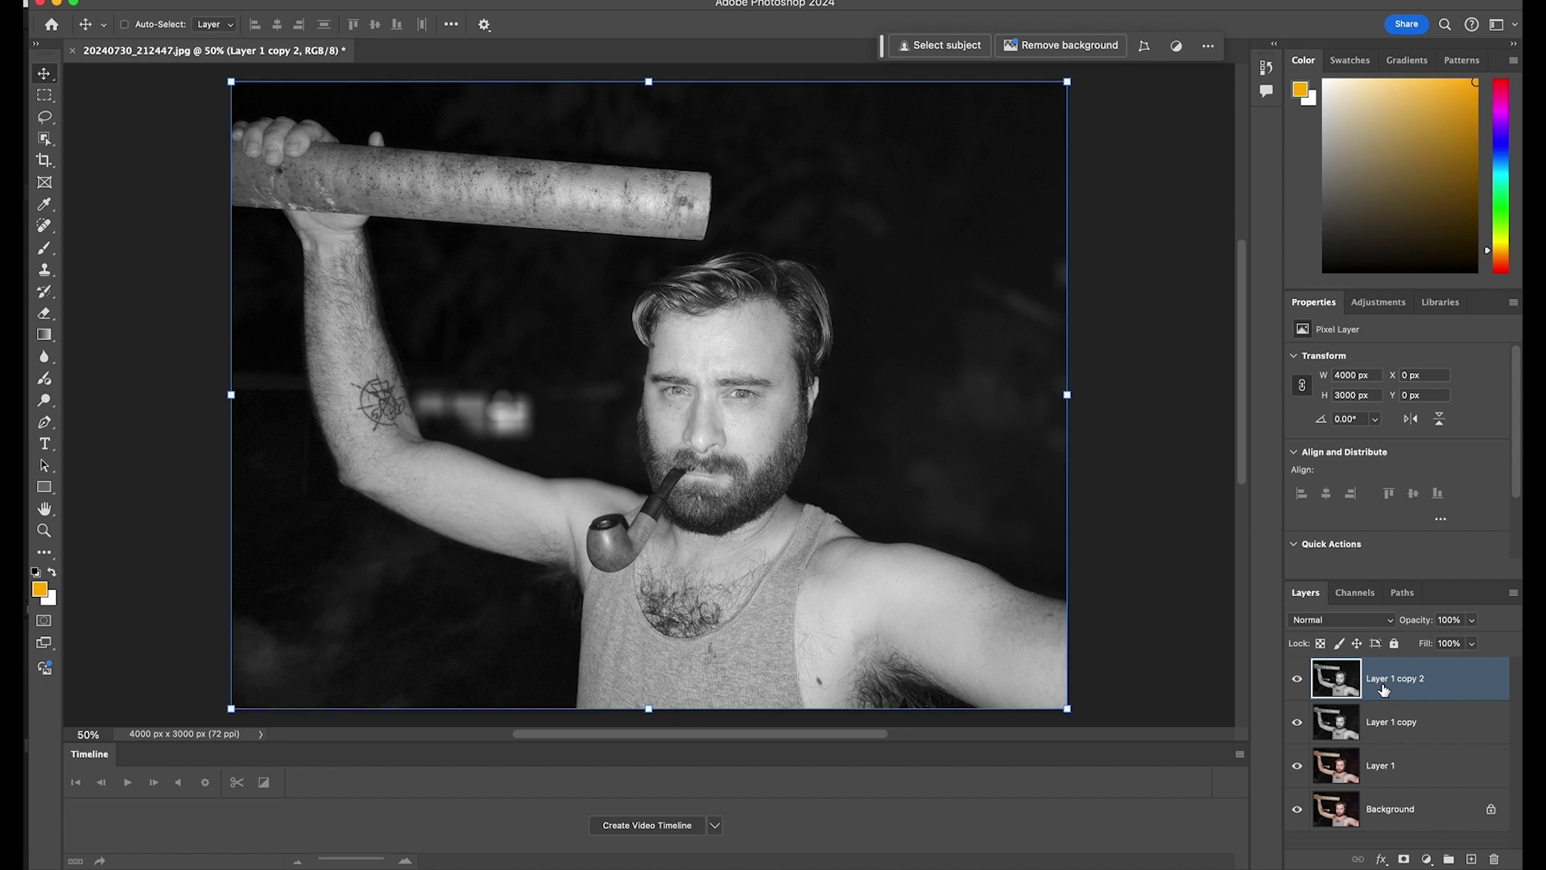
{"action": "key", "text": "super+i"}
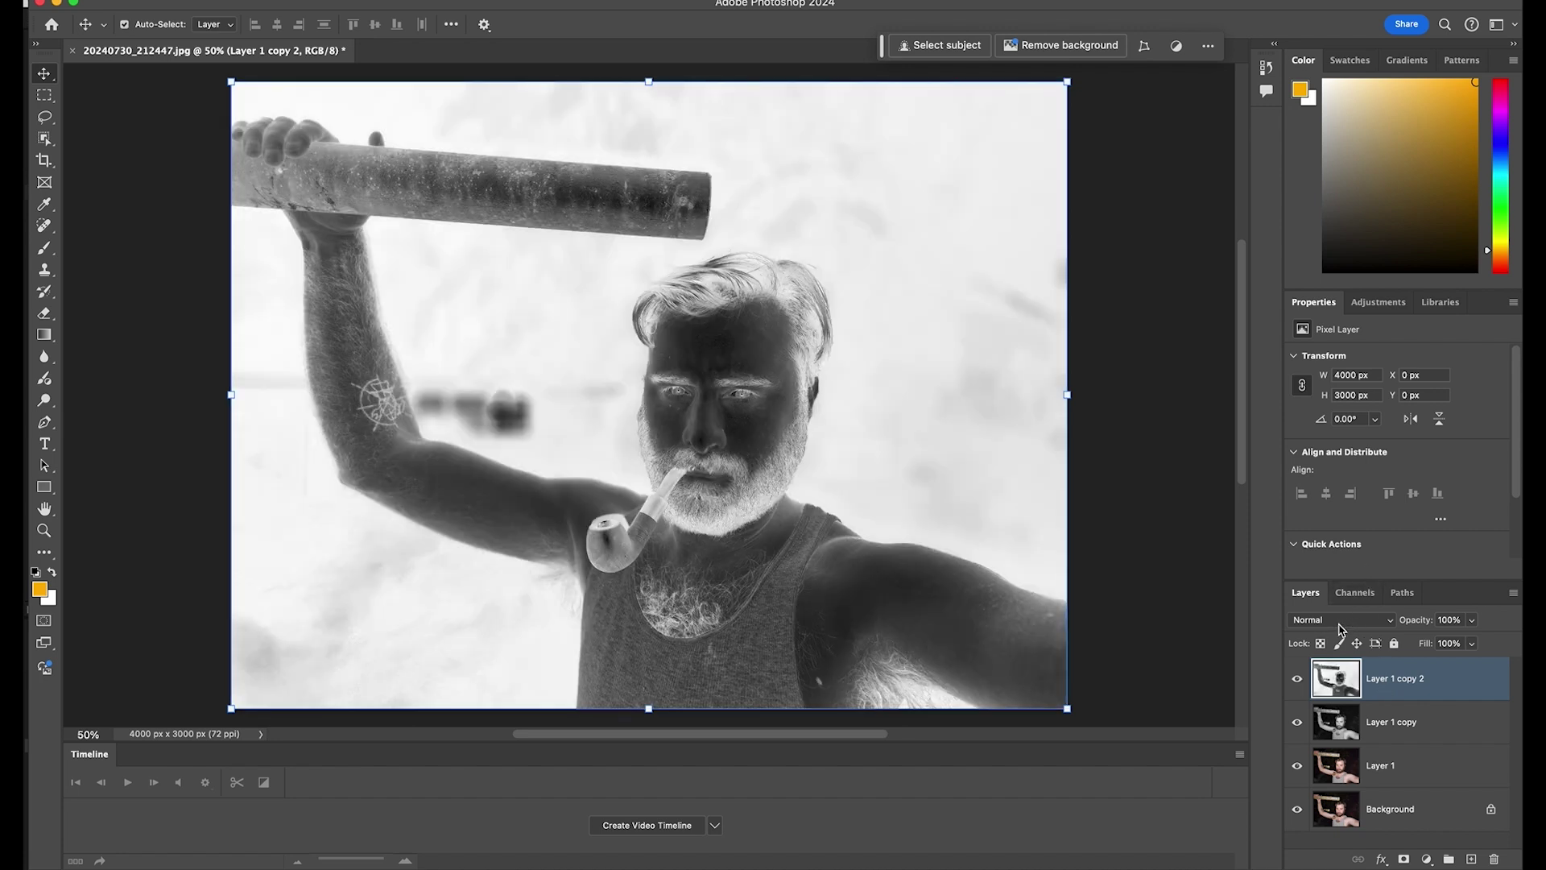
{"action": "left_click", "coordinate": [1342, 625]}
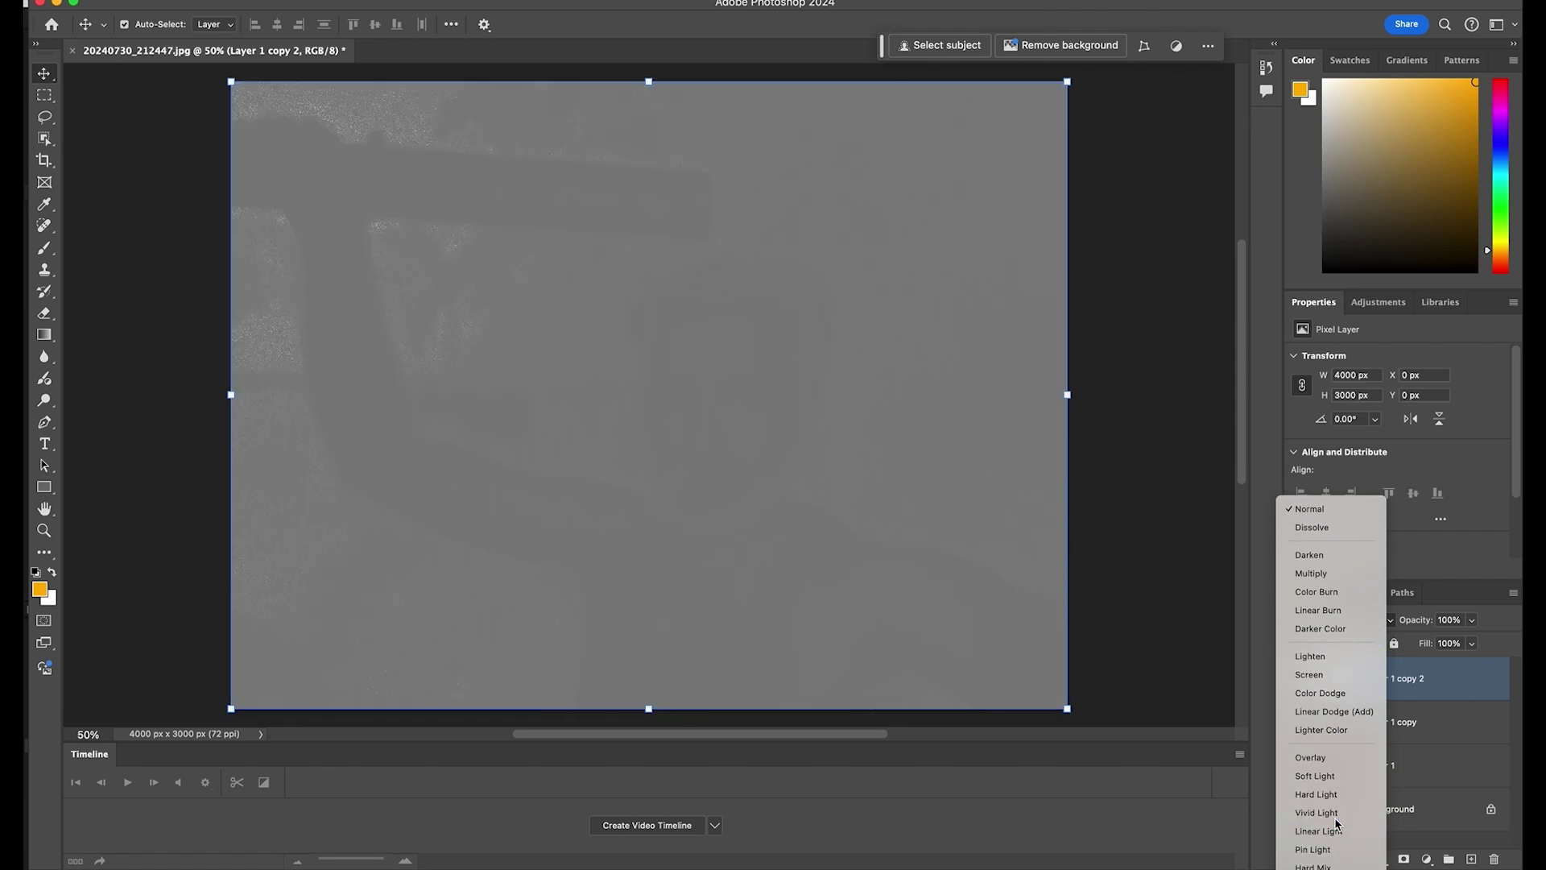
{"action": "left_click", "coordinate": [1337, 812]}
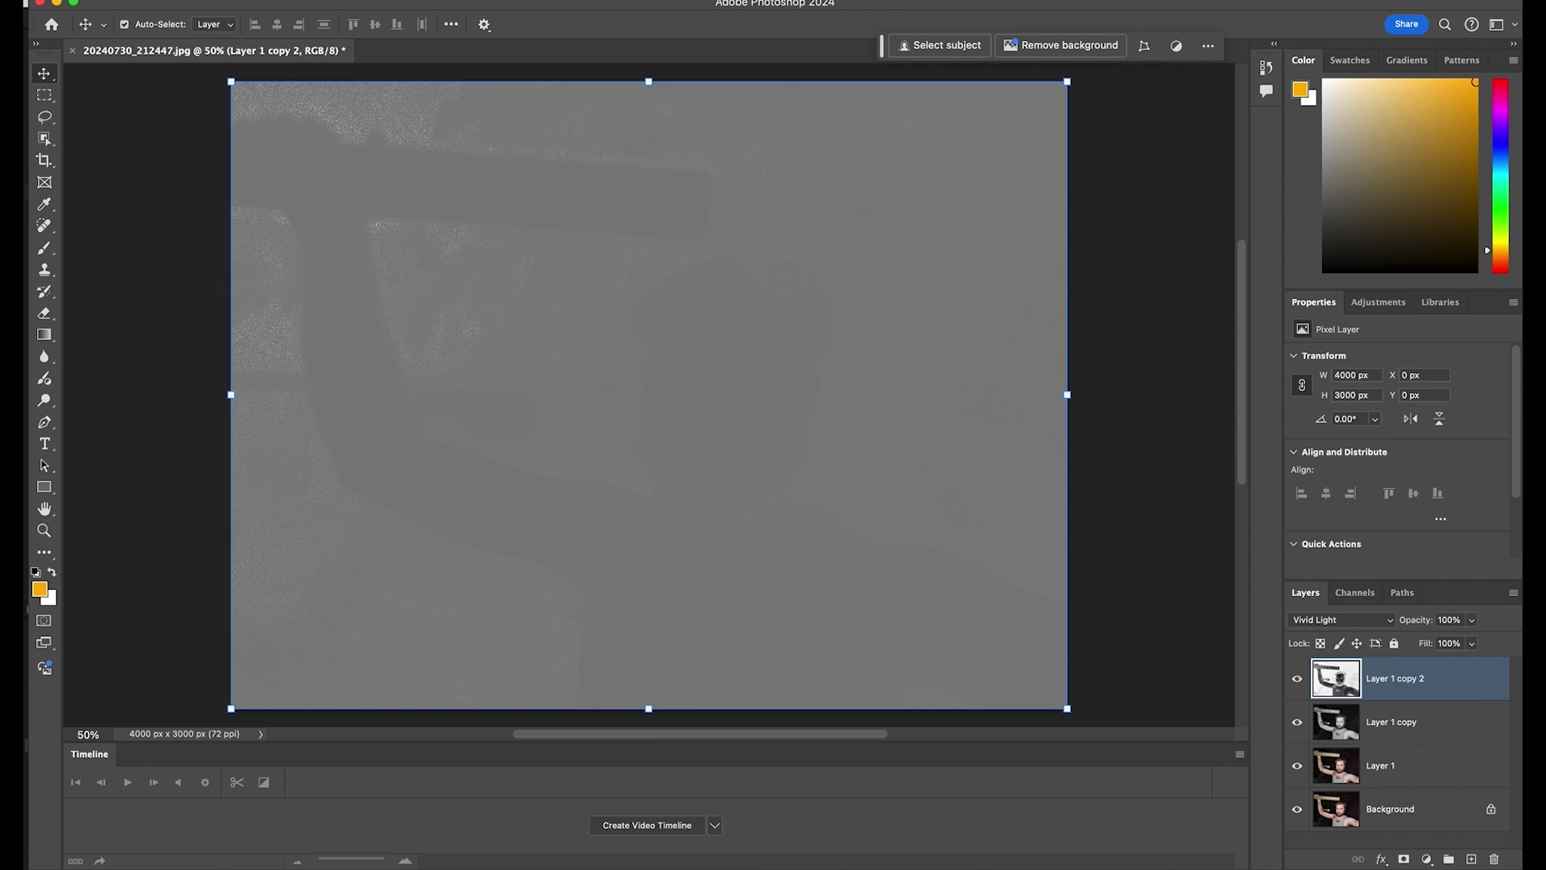
- Apply a Surface Blur to the inverted layer with a radius of 30 pixels and a threshold of 38 levels
{"action": "left_click", "coordinate": [444, 0]}
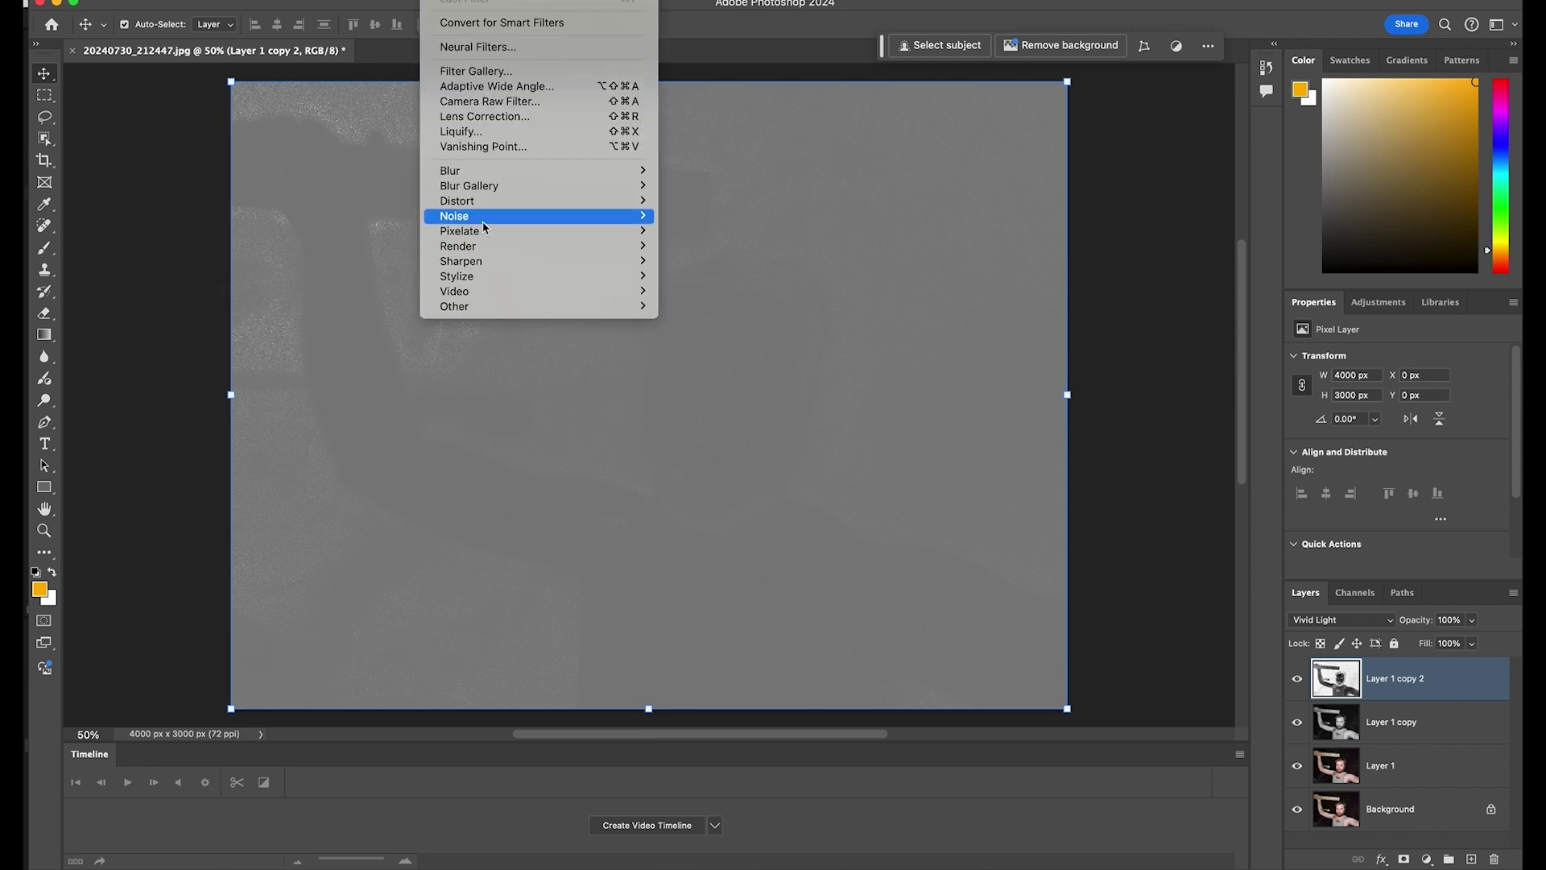
{"action": "mouse_move", "coordinate": [573, 174]}
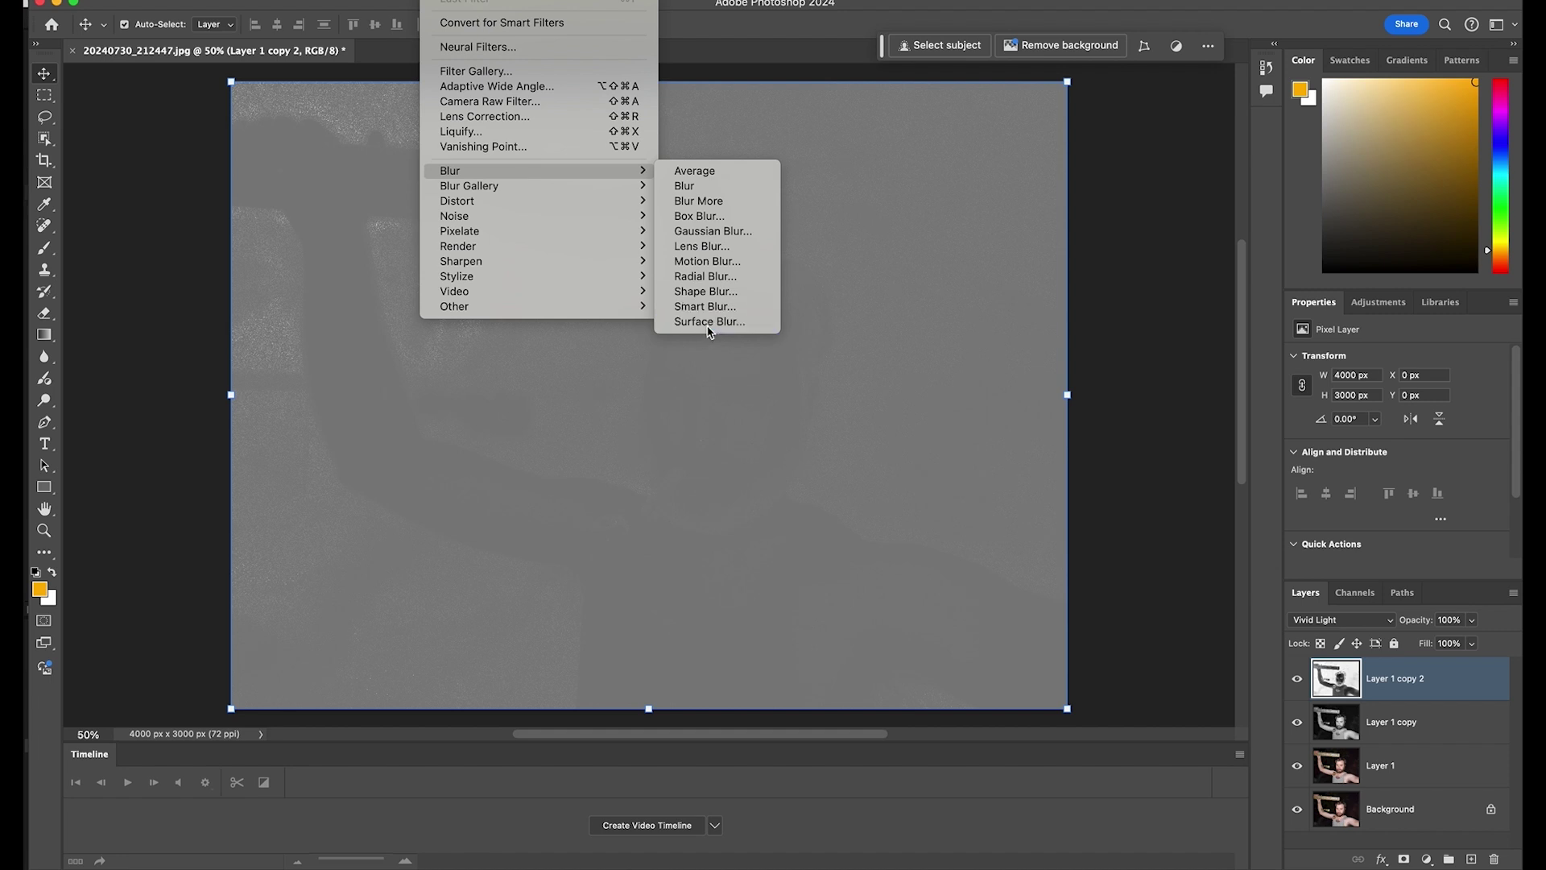
{"action": "left_click", "coordinate": [733, 322]}
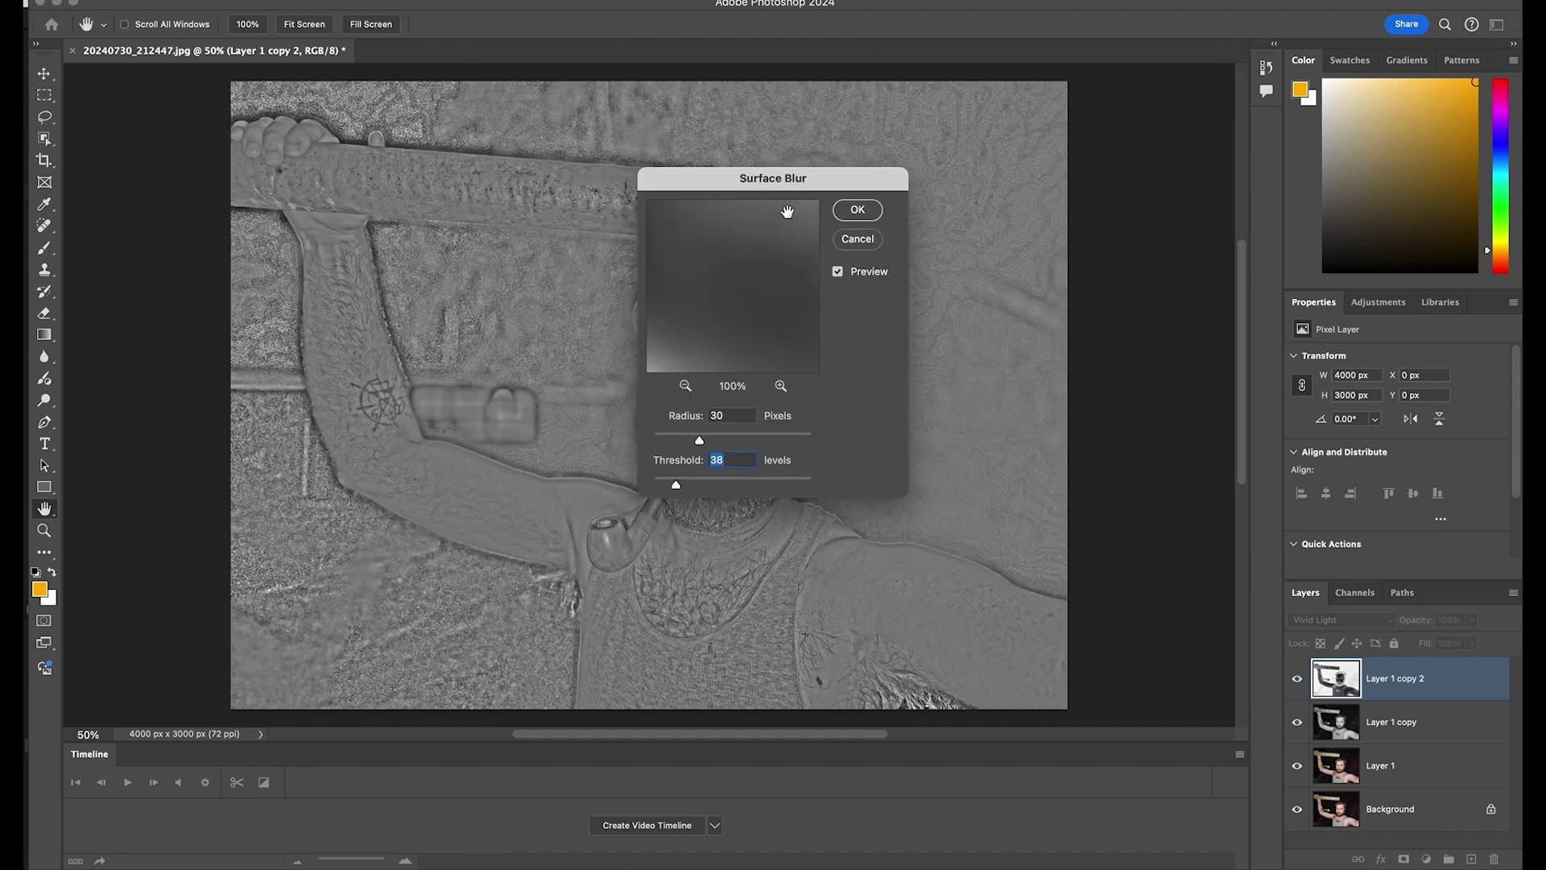
{"action": "left_click_drag", "start_coordinate": [811, 190], "coordinate": [982, 114]}
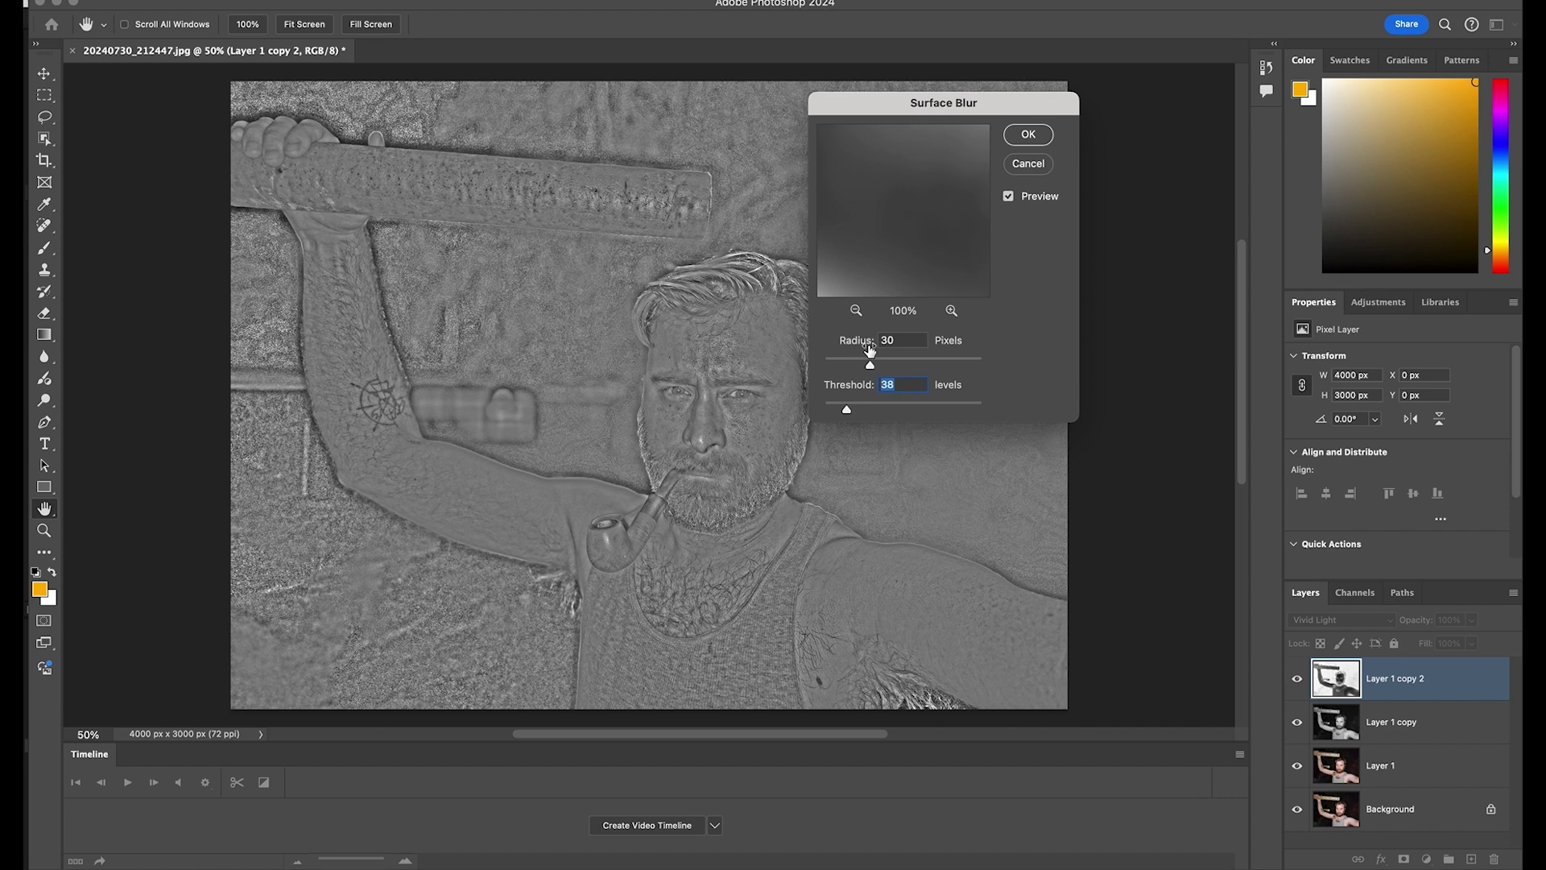
{"action": "left_click", "coordinate": [1023, 133]}
{"action": "key", "text": "v"}
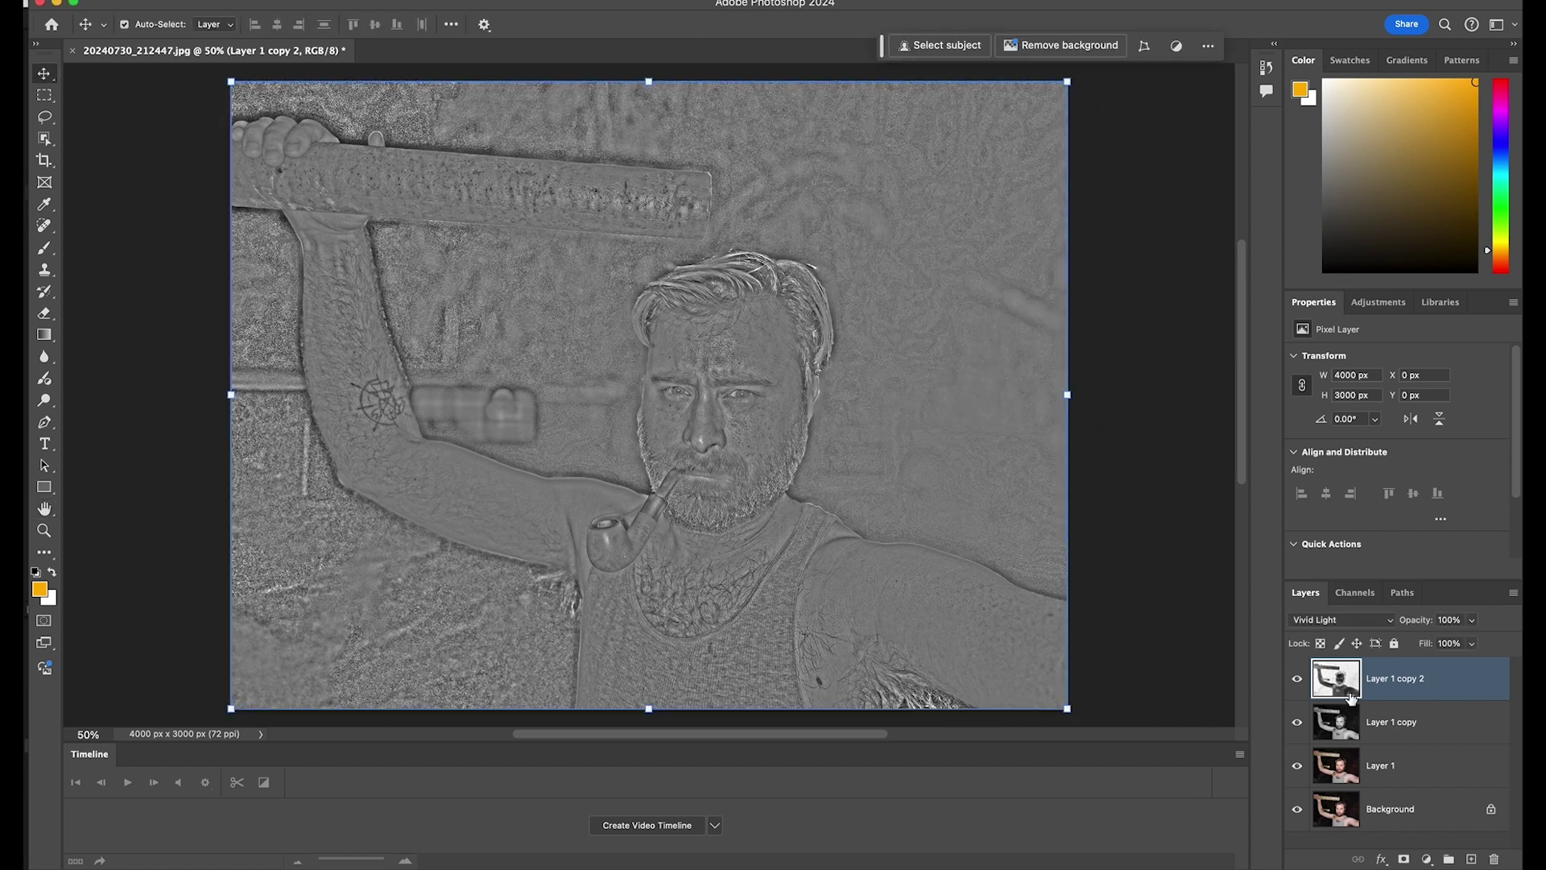
- Merge the two grayscale layers into one and set the merged layer's blend mode to Overlay
{"action": "left_click", "coordinate": [1369, 729], "text": "shift"}
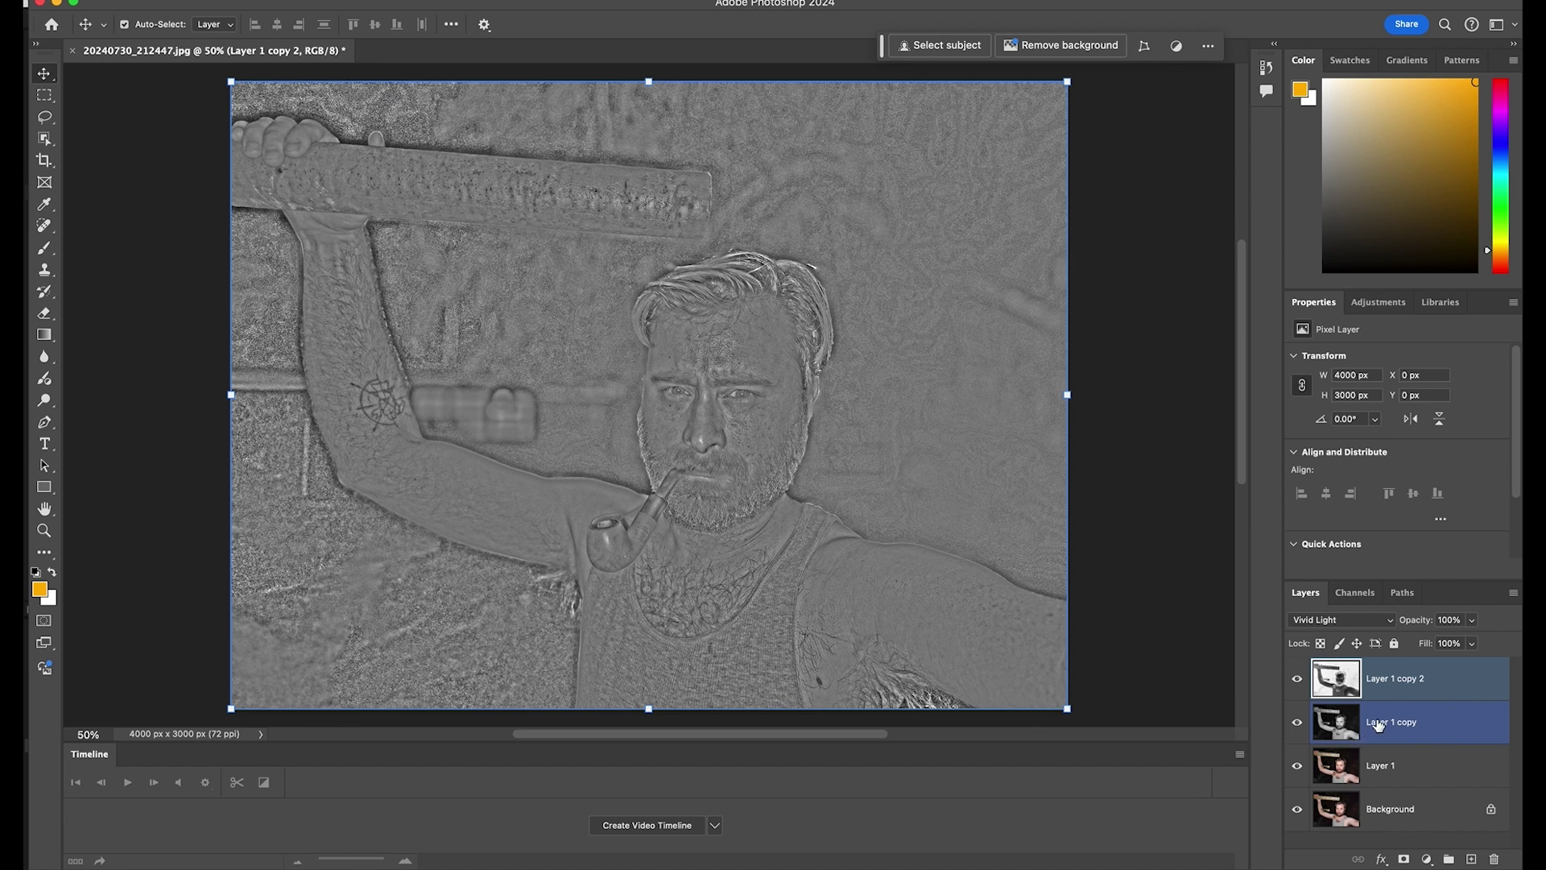
{"action": "left_click", "coordinate": [1387, 724], "text": "shift"}
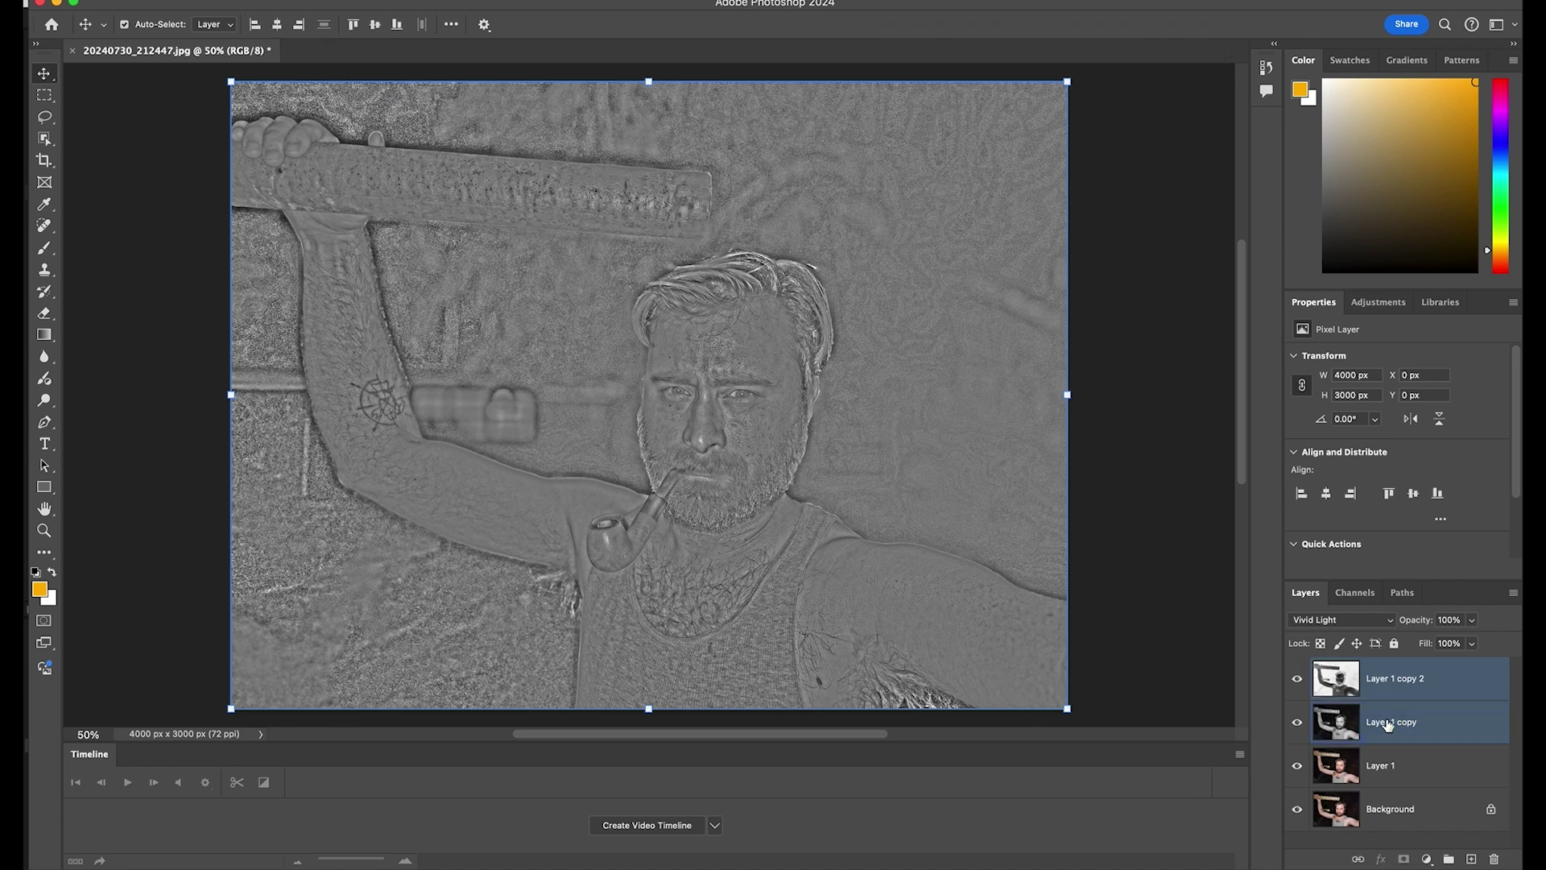
{"action": "right_click", "coordinate": [1385, 724]}
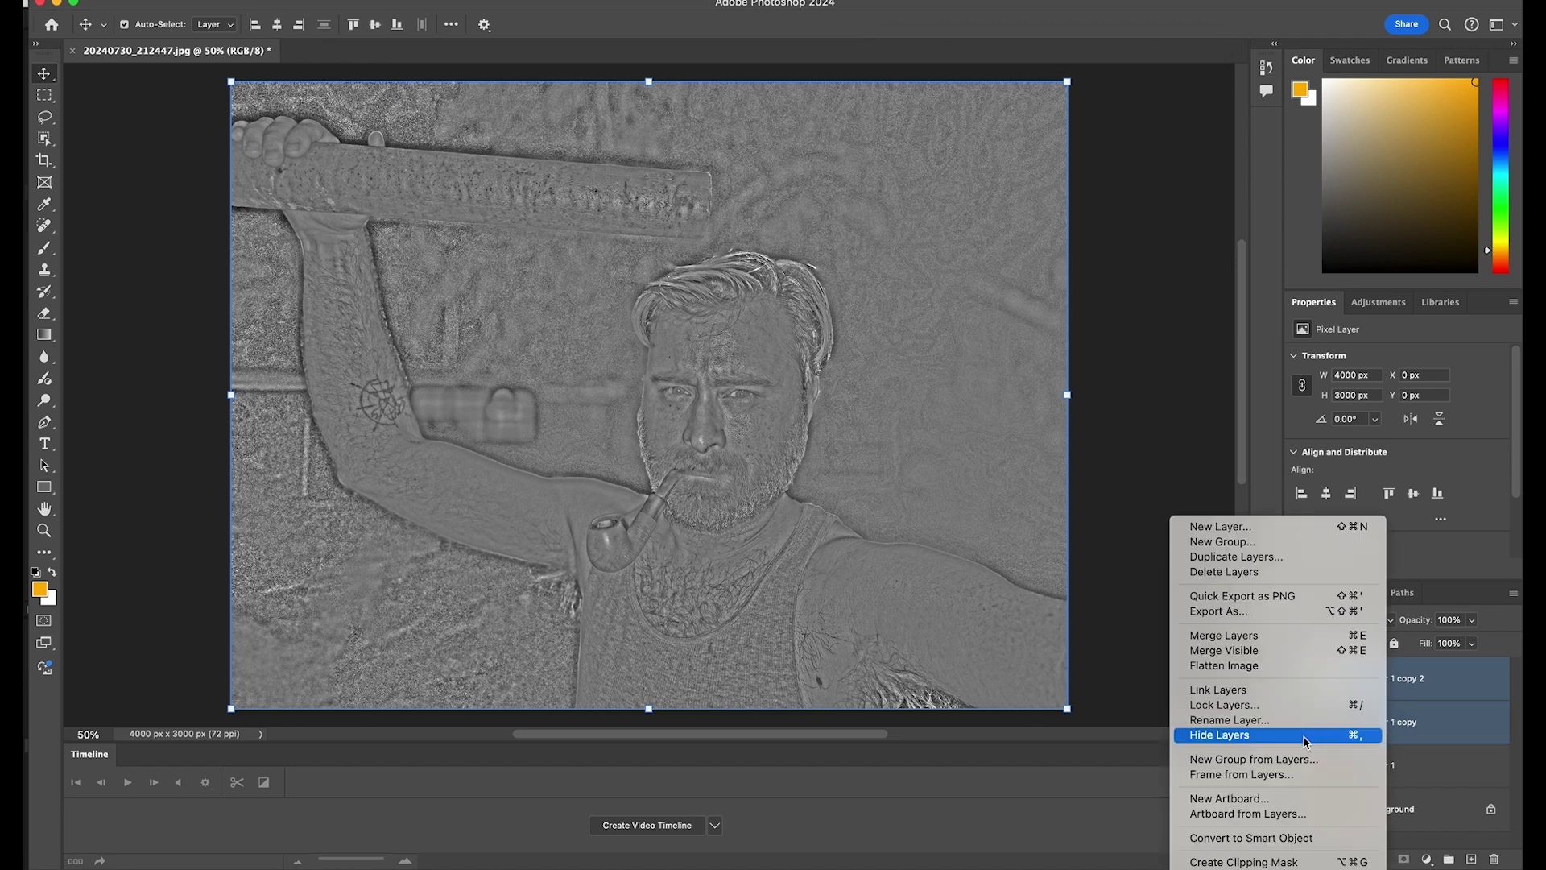
{"action": "left_click", "coordinate": [1261, 641]}
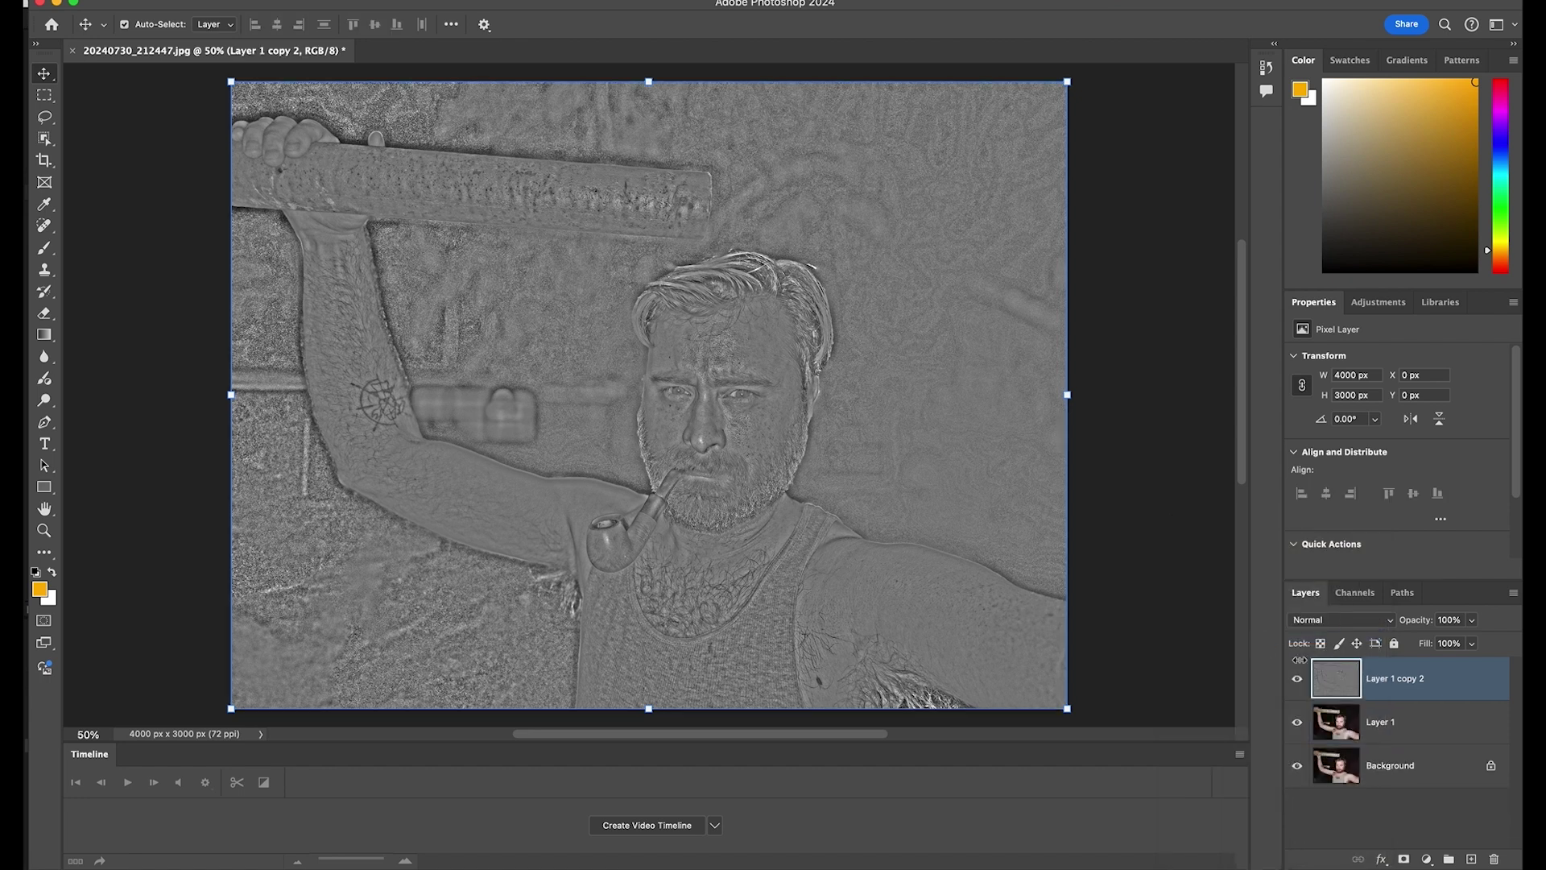
{"action": "left_click", "coordinate": [1334, 627]}
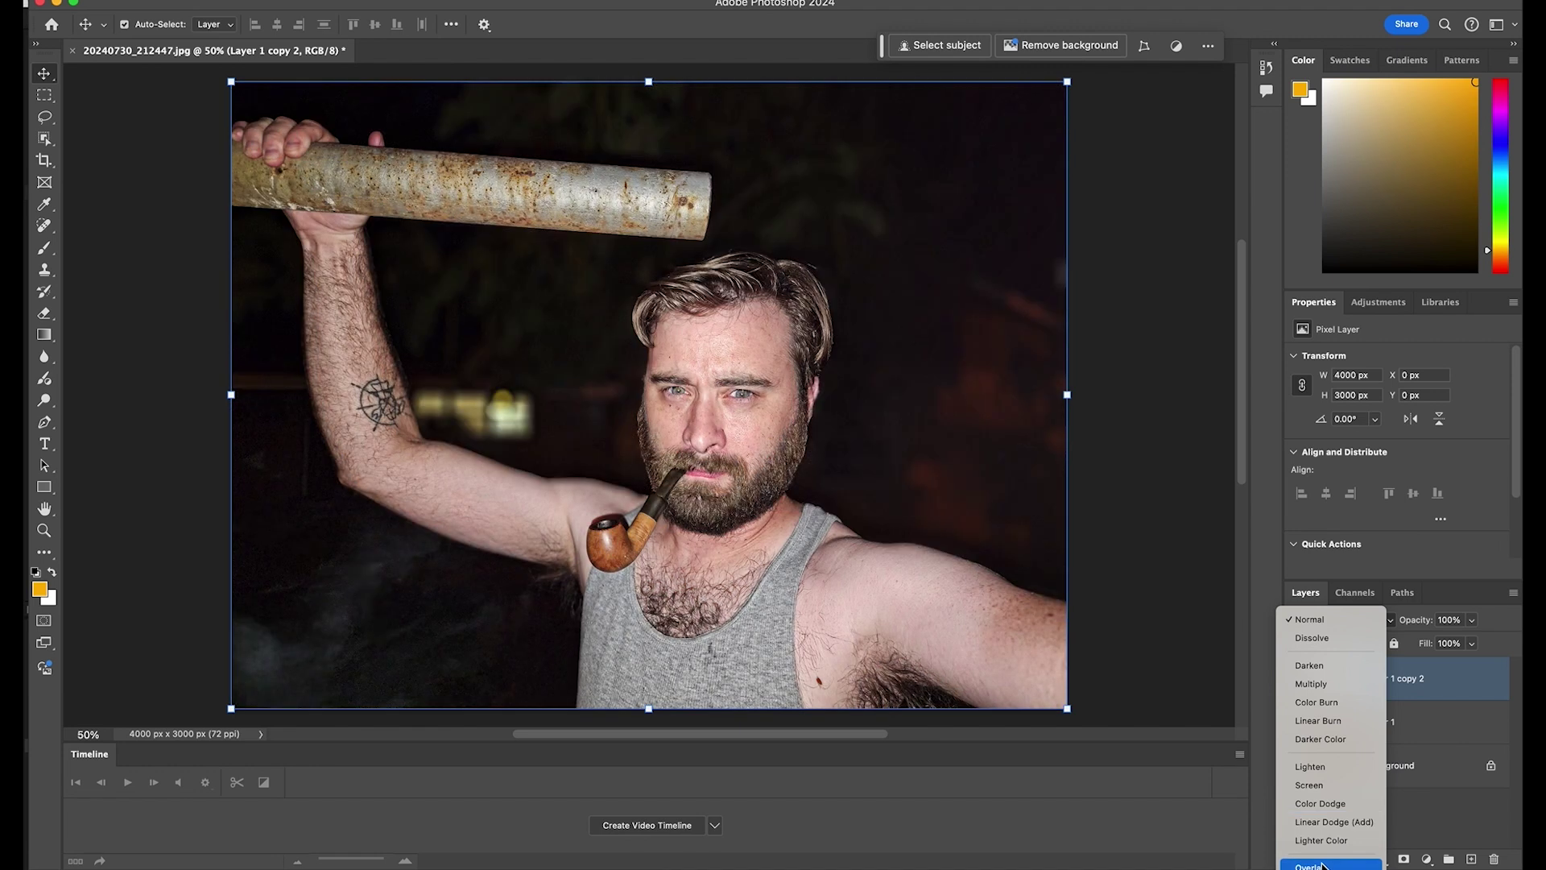
{"action": "left_click", "coordinate": [1324, 866]}
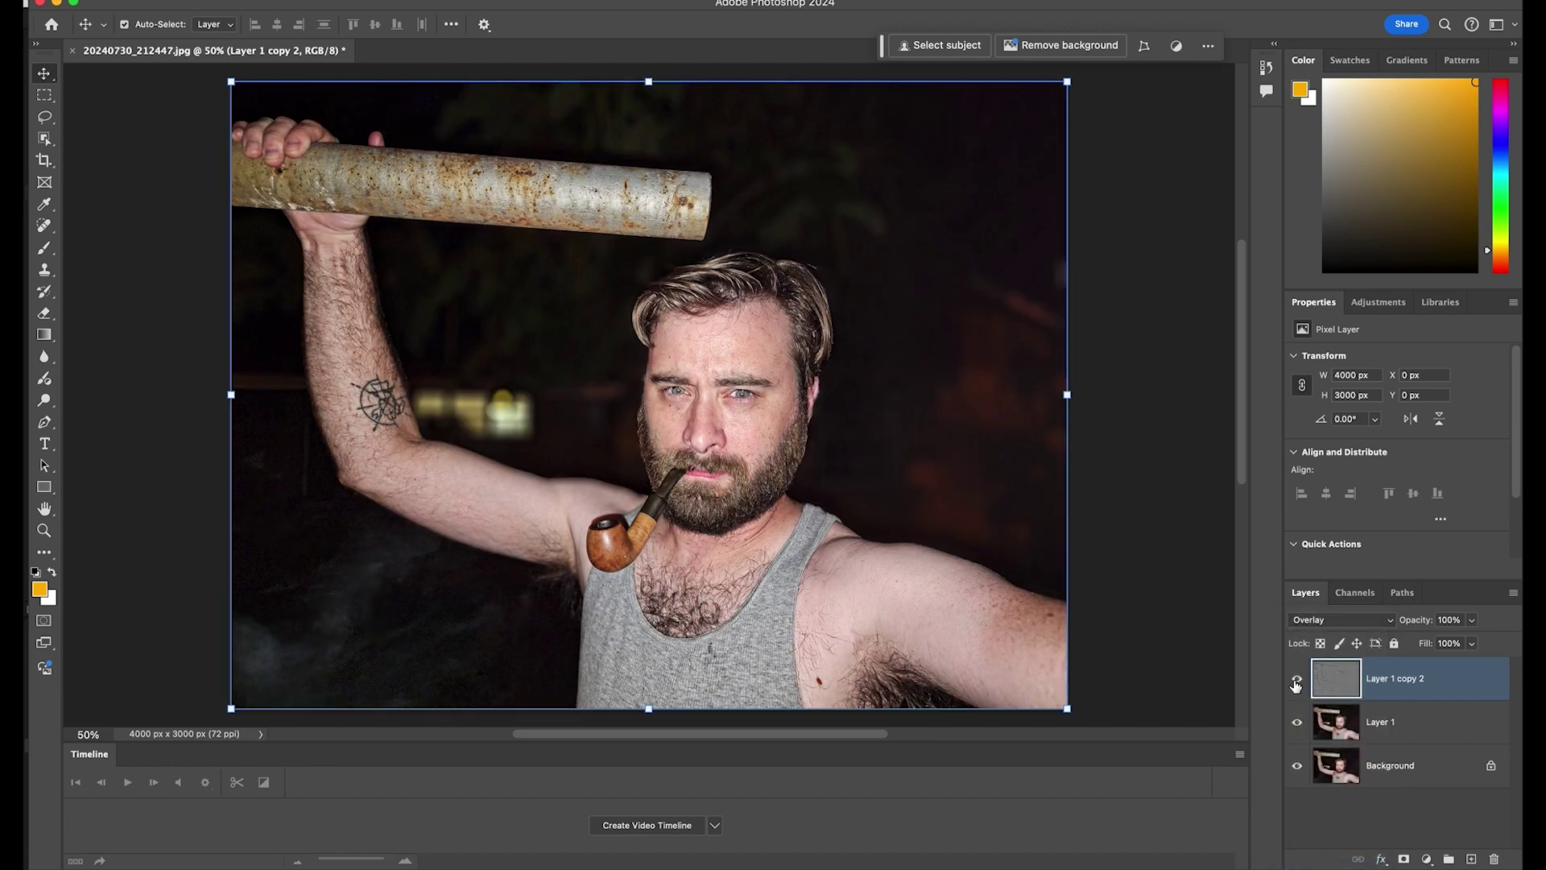
- Compare the photo with and without the Overlay detail layer by toggling its visibility
{"action": "left_click", "coordinate": [1299, 681]}
{"action": "left_click", "coordinate": [1298, 681]}
{"action": "left_click", "coordinate": [1298, 680]}
{"action": "left_click", "coordinate": [1300, 682]}
- Stamp all visible layers into a new top layer, hide Layer 1 copy 2 and Layer 1, and compare the stamped result with the background
{"action": "left_click", "coordinate": [1319, 691], "text": "super"}
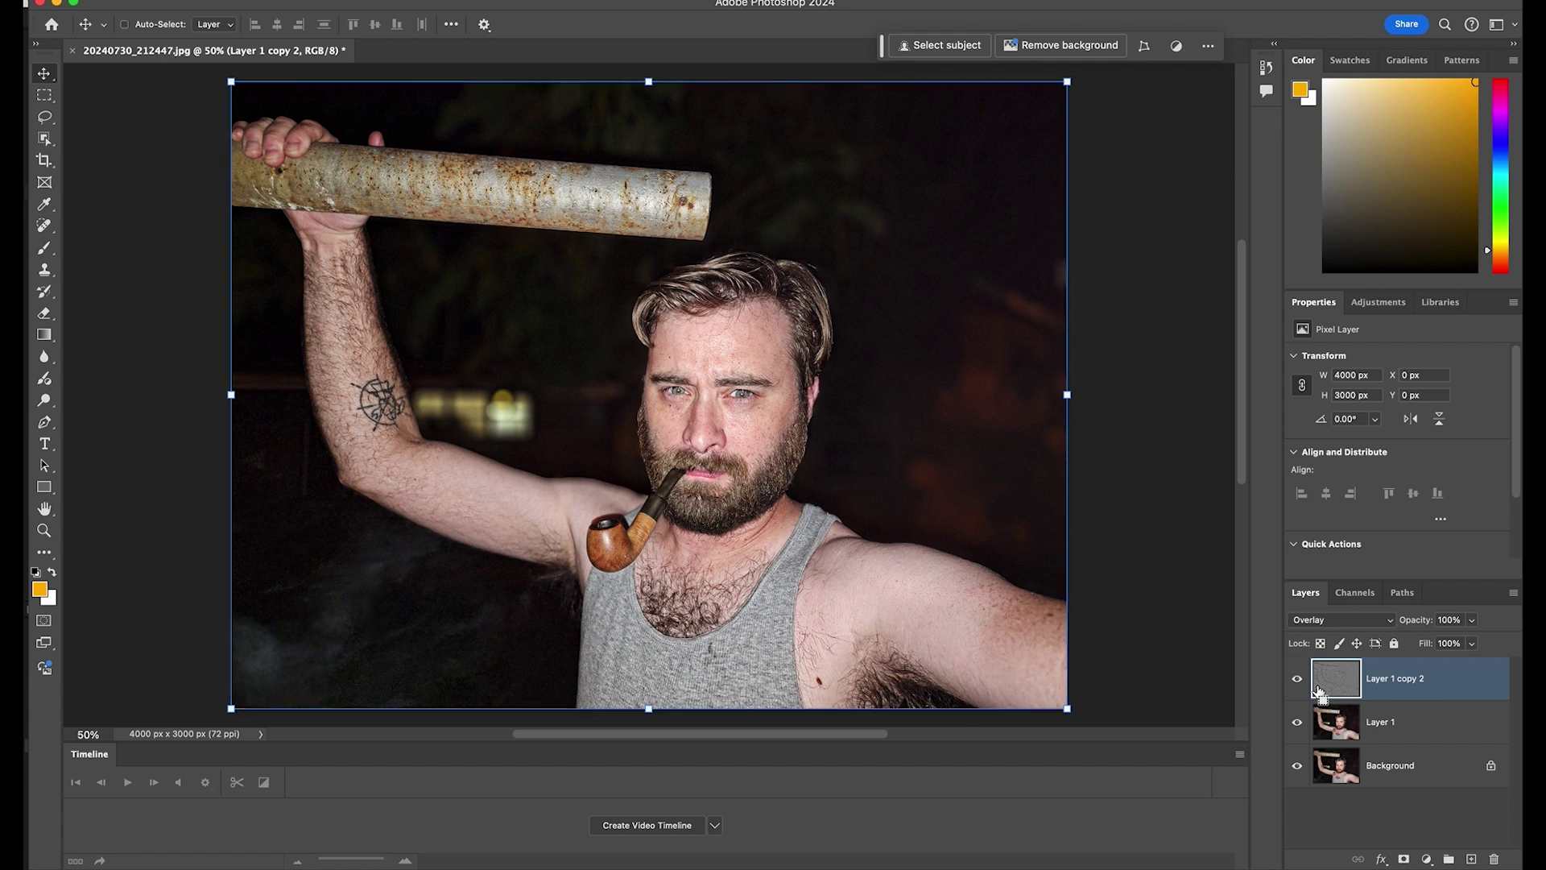
{"action": "left_click", "coordinate": [1320, 692], "text": "super"}
{"action": "key", "text": "super+alt+shift+e"}
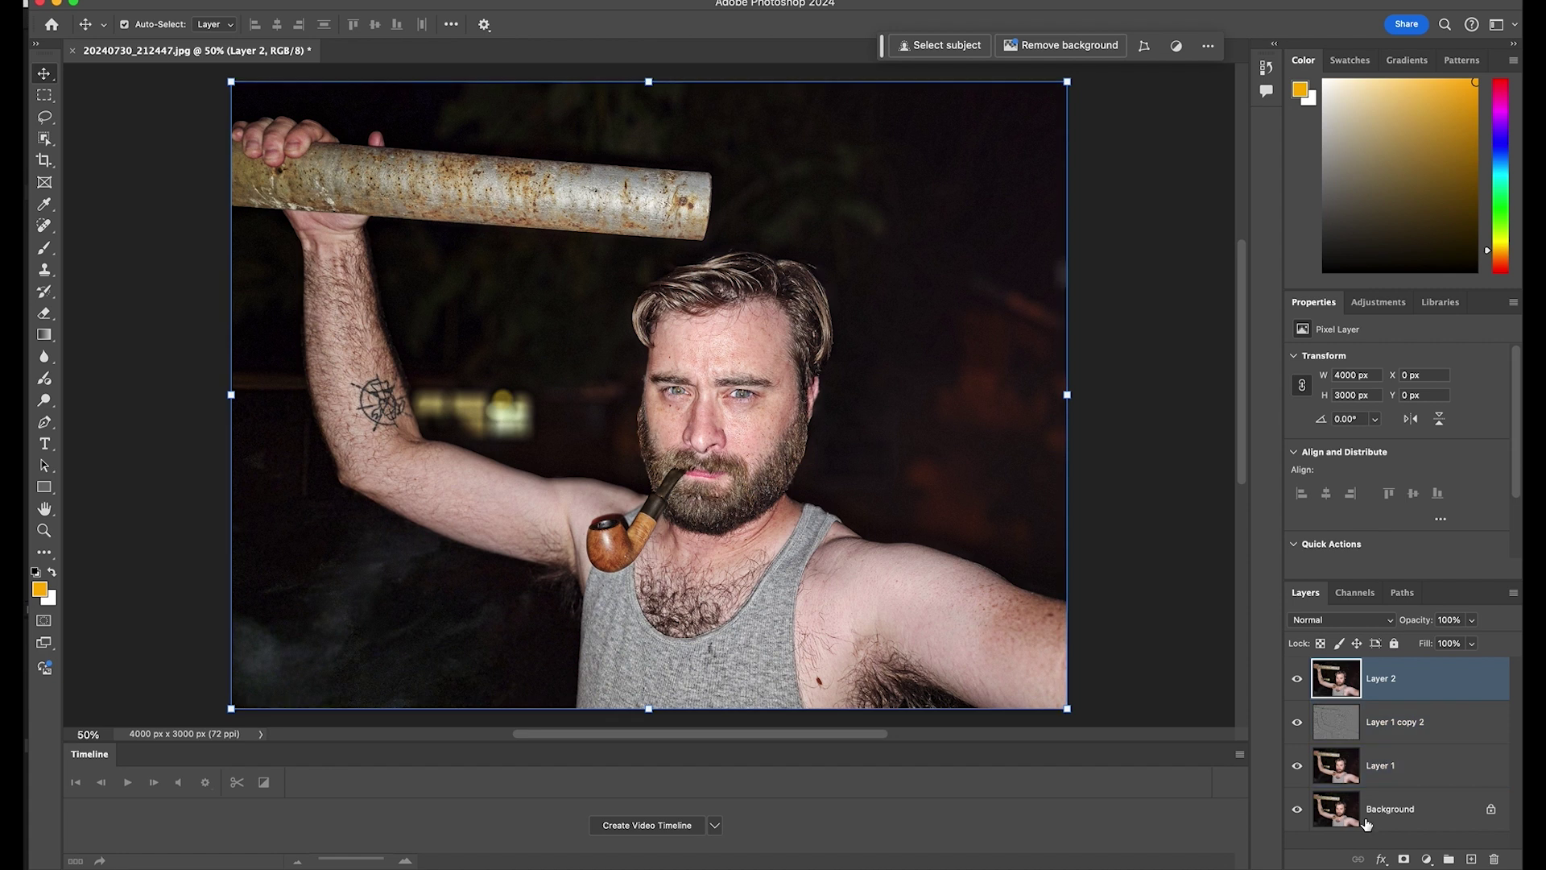
{"action": "left_click", "coordinate": [1297, 722]}
{"action": "left_click", "coordinate": [1299, 765]}
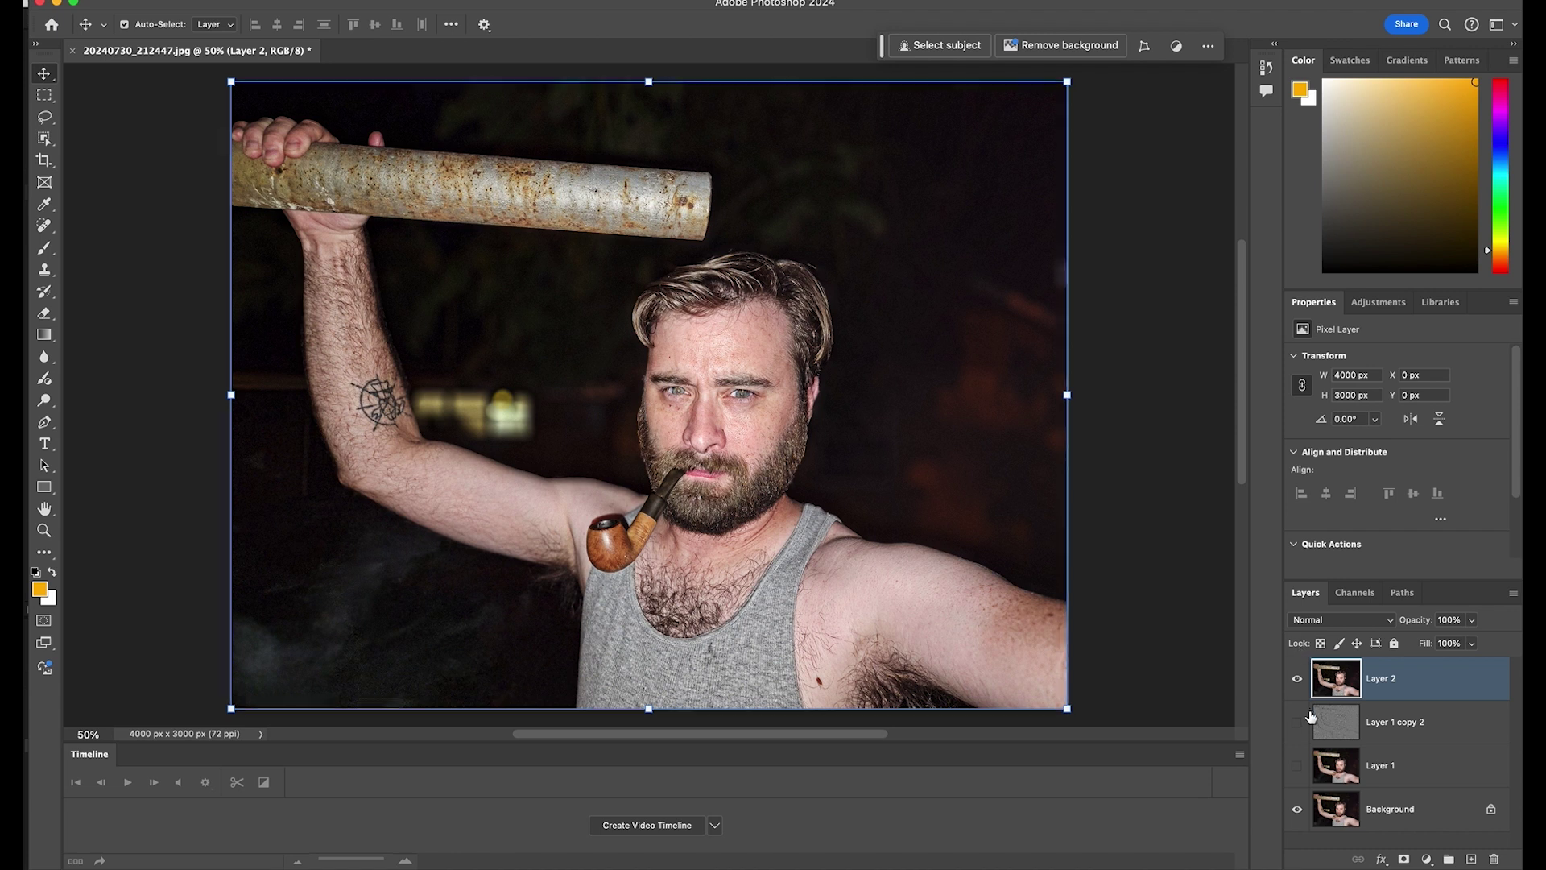
{"action": "left_click", "coordinate": [1298, 684]}
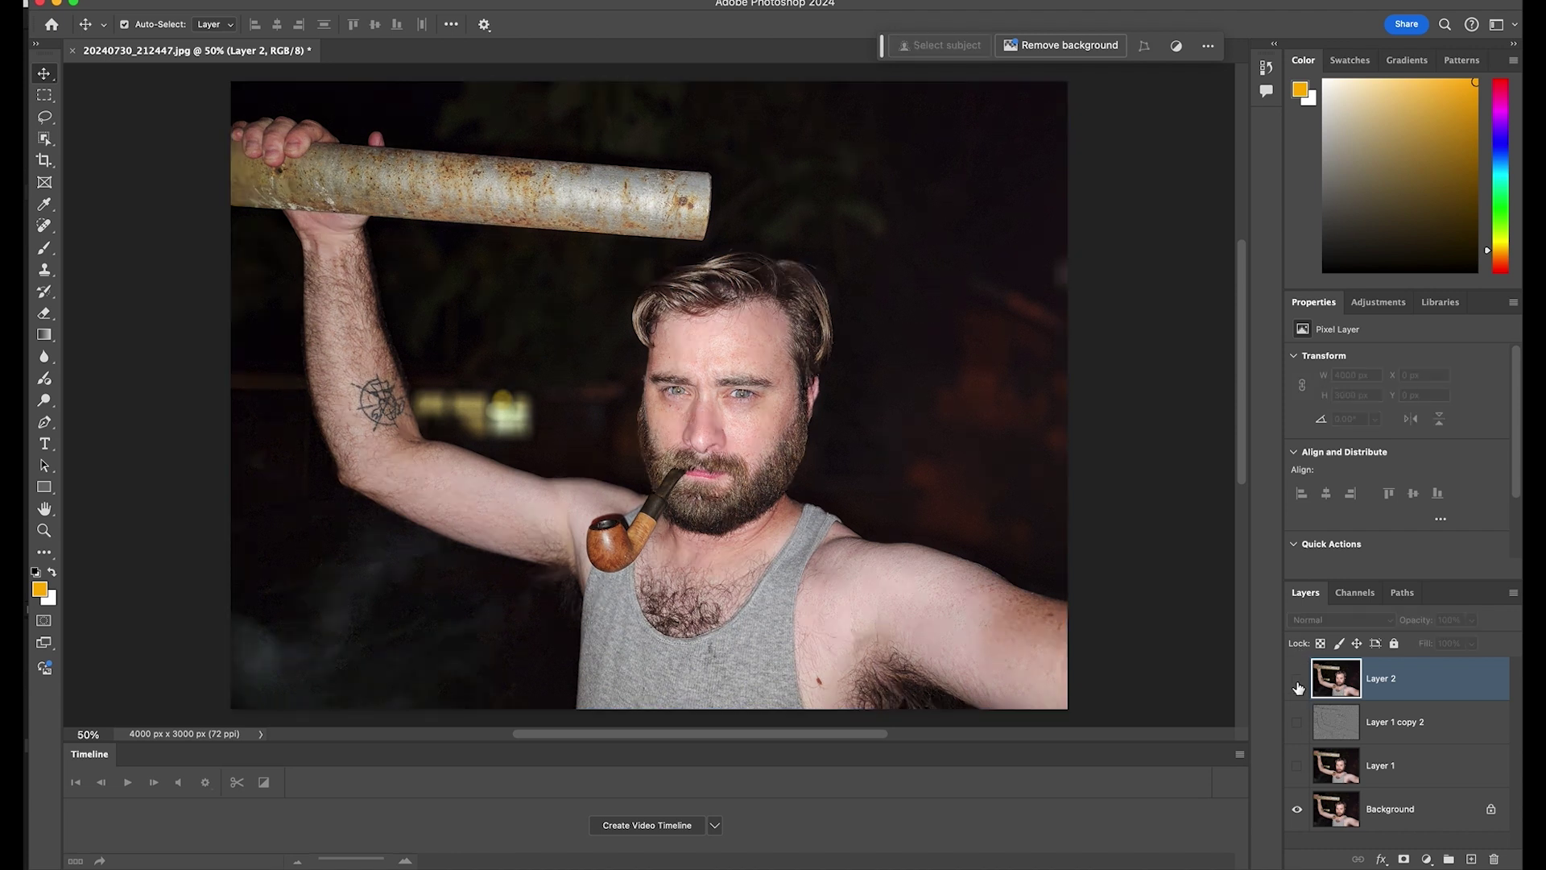
{"action": "left_click", "coordinate": [1298, 682]}
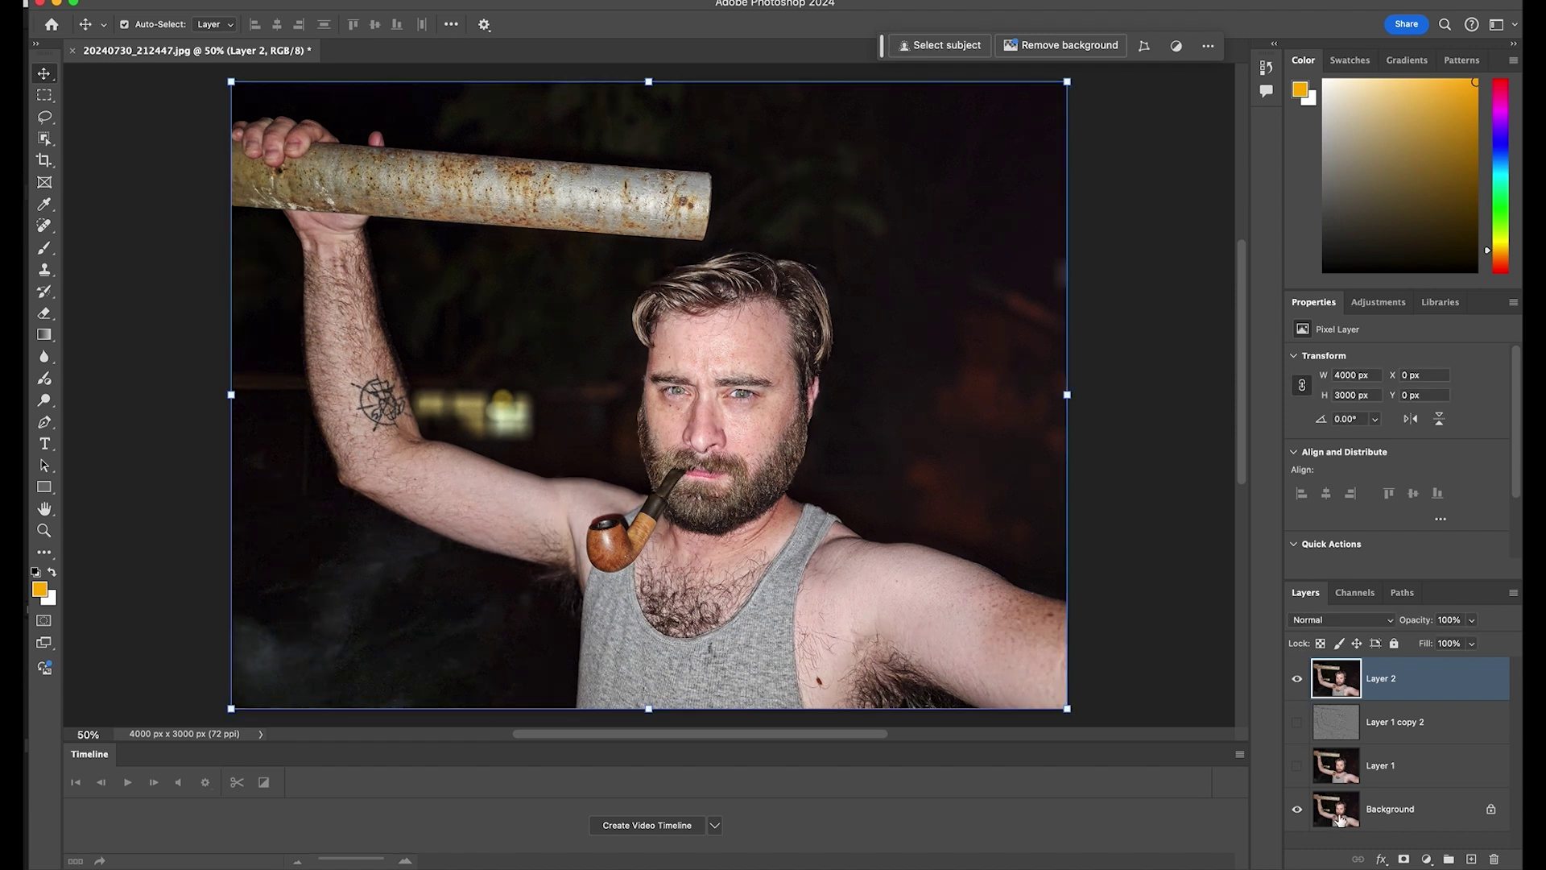
- Add a Black & White adjustment layer with Reds -19, Yellows 27, Greens 14 and Blues 56
{"action": "left_click", "coordinate": [1426, 859]}
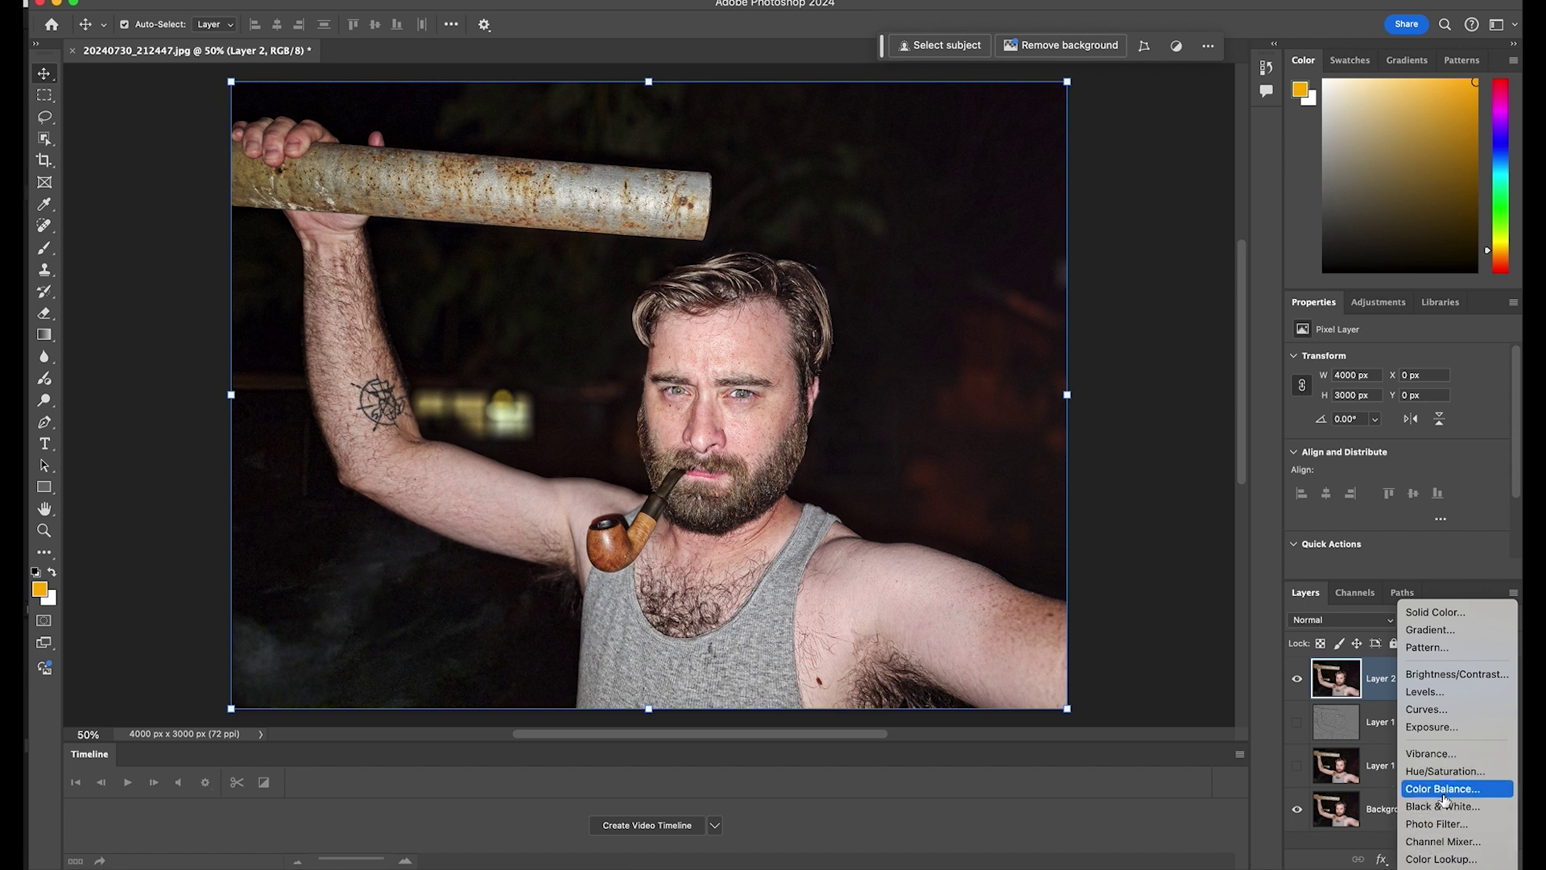
{"action": "left_click", "coordinate": [1442, 806]}
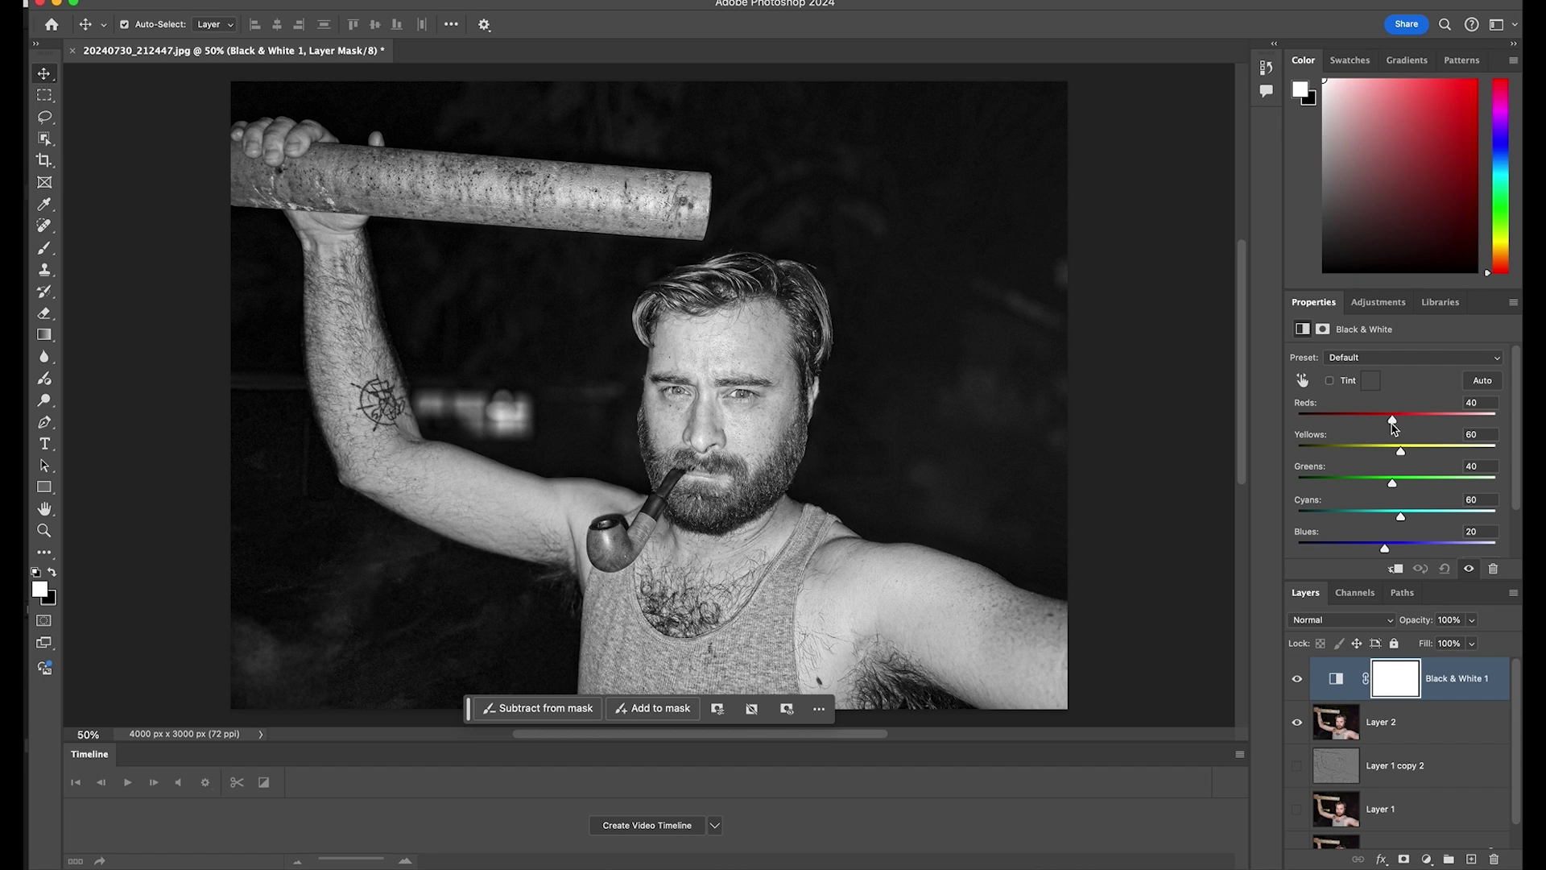
{"action": "mouse_move", "coordinate": [1386, 550]}
{"action": "left_mouse_down"}
{"action": "mouse_move", "coordinate": [1316, 558]}
{"action": "mouse_move", "coordinate": [1442, 548]}
{"action": "mouse_move", "coordinate": [1403, 548]}
{"action": "left_mouse_up"}
{"action": "left_click_drag", "start_coordinate": [1392, 420], "coordinate": [1372, 424]}
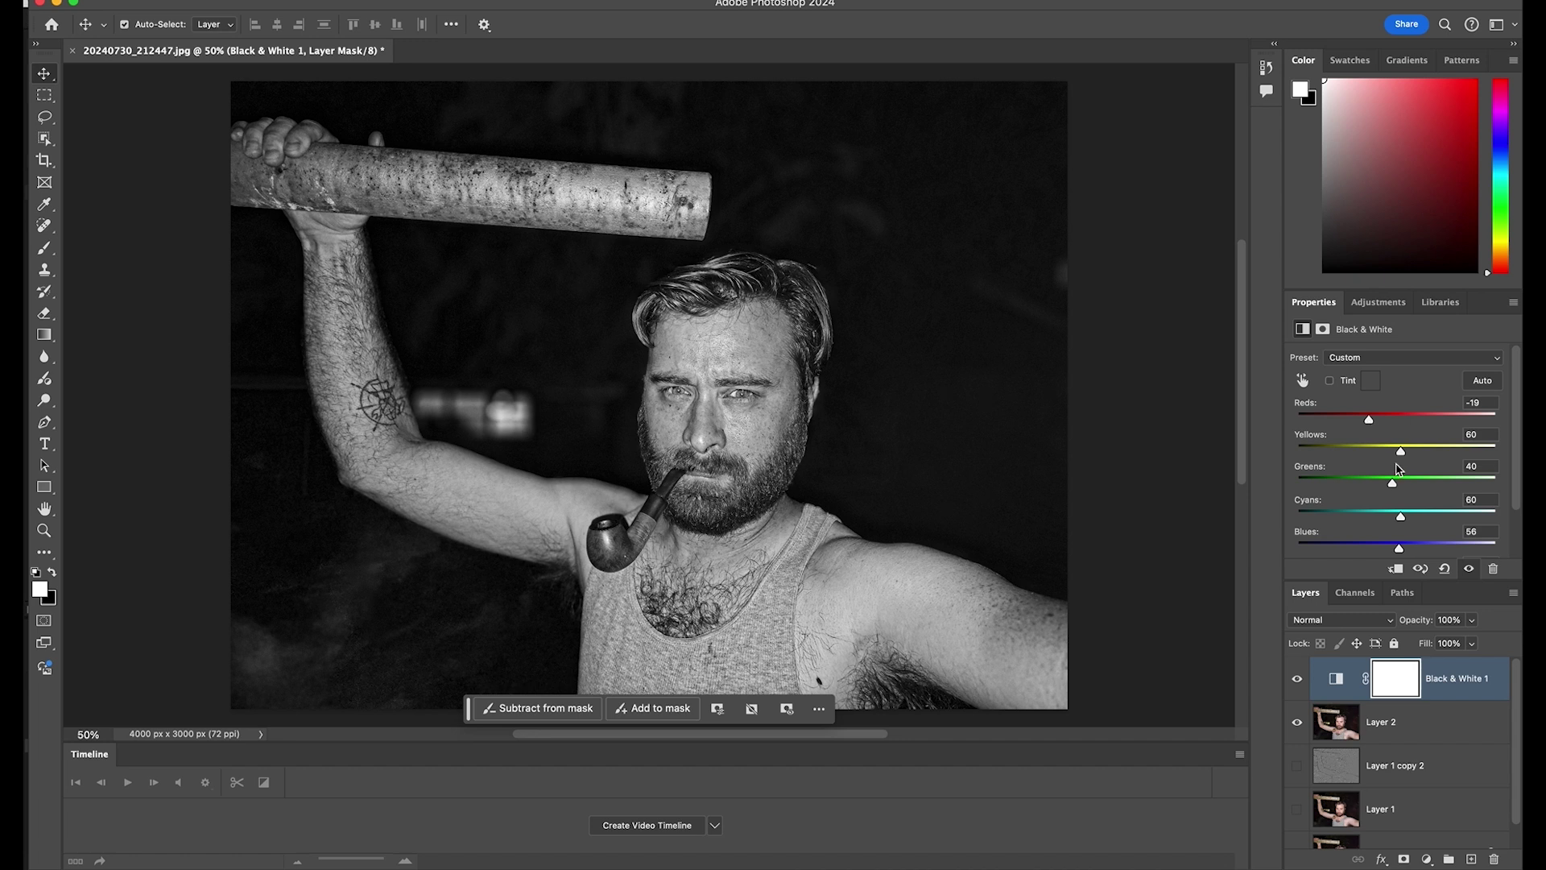
{"action": "left_click_drag", "start_coordinate": [1403, 457], "coordinate": [1384, 486]}
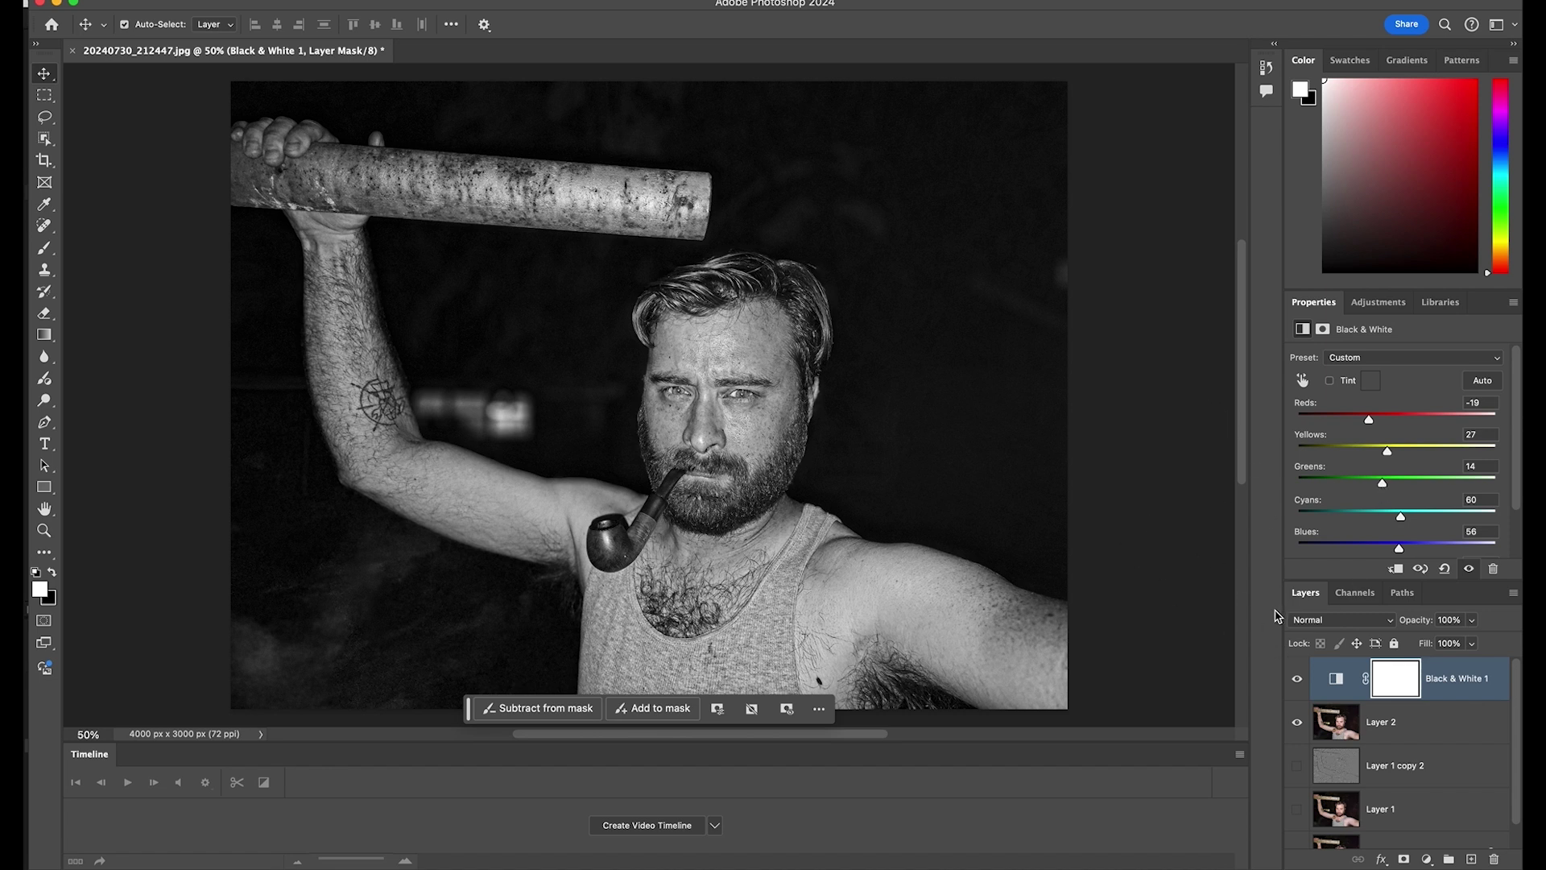
- Stamp the visible black-and-white result into a new layer above the Black & White adjustment
{"action": "left_click", "coordinate": [1374, 724], "text": "shift"}
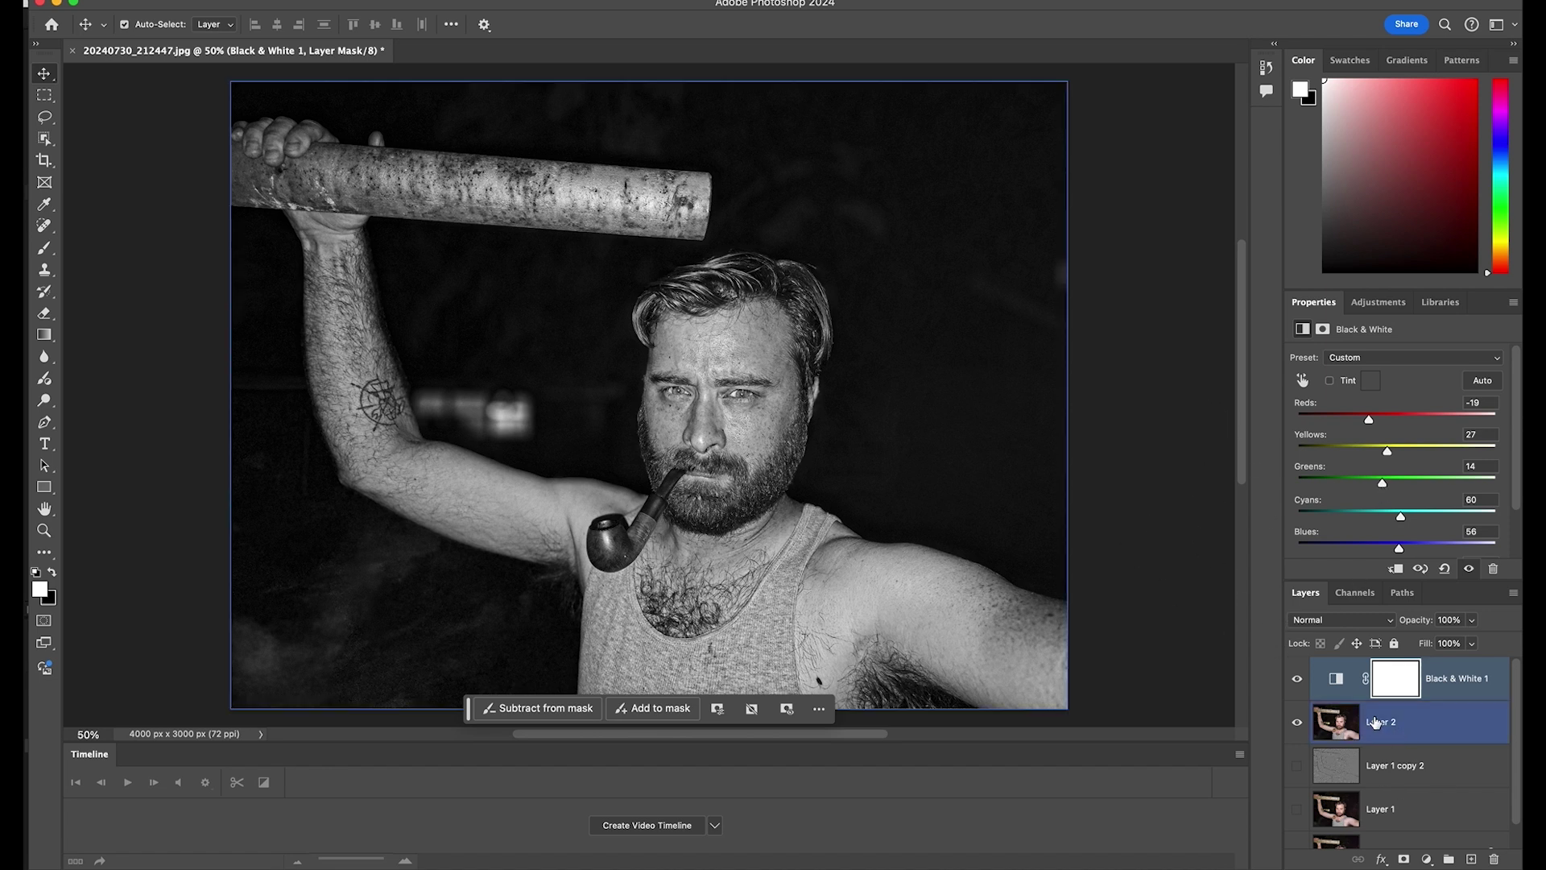
{"action": "left_click", "coordinate": [1376, 723], "text": "shift"}
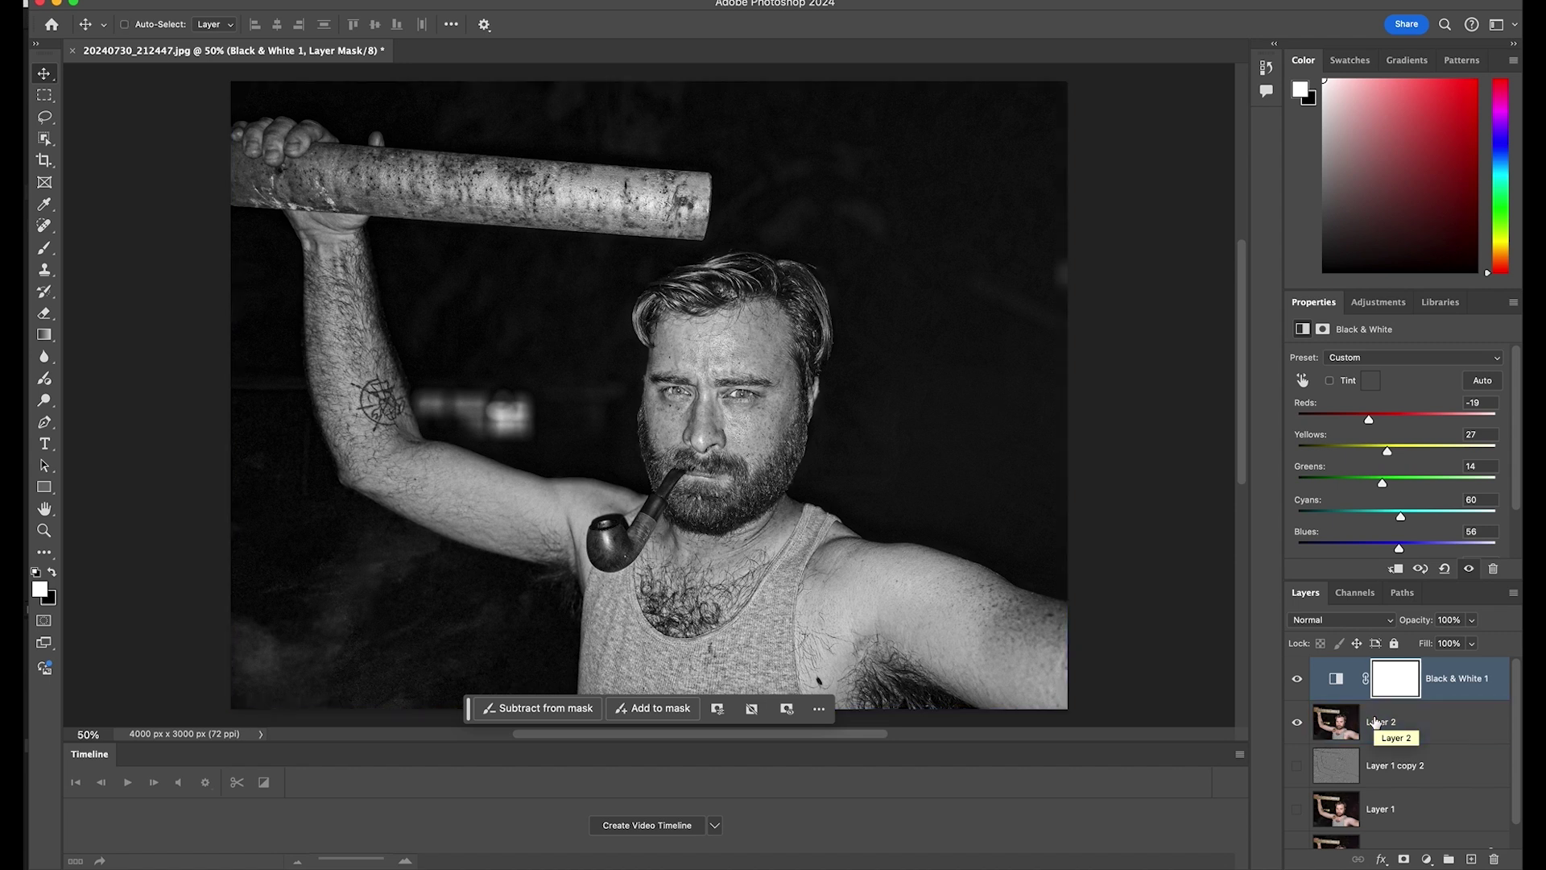
{"action": "key", "text": "alt+shift+super+e"}
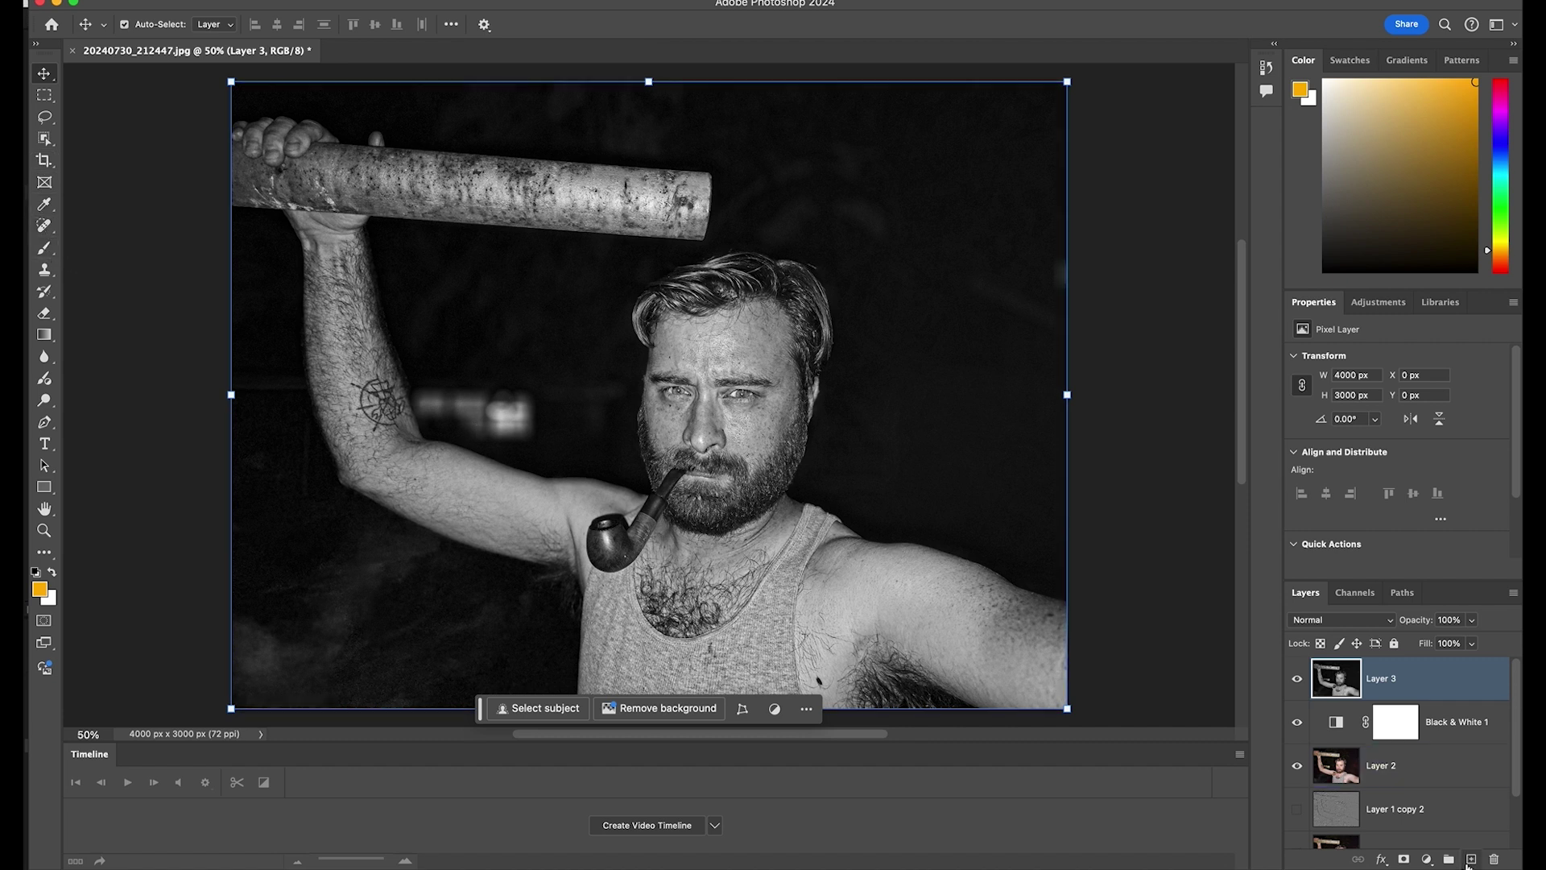
- Add a new layer above Layer 3 and paint over both irises in white with the 14 px brush
{"action": "left_click", "coordinate": [1467, 860]}
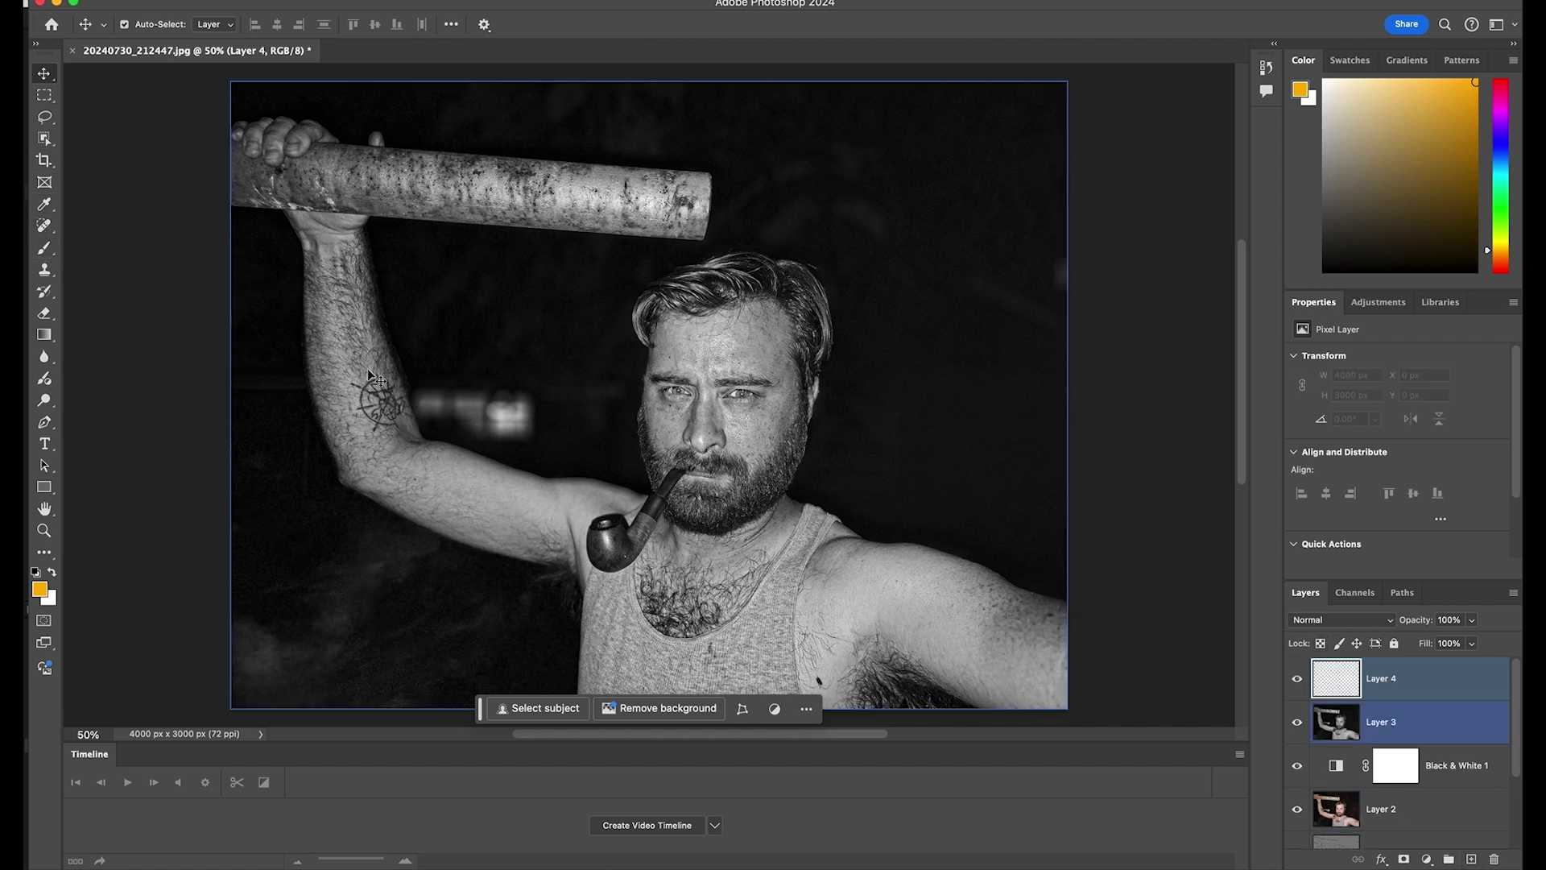
{"action": "left_click", "coordinate": [44, 247]}
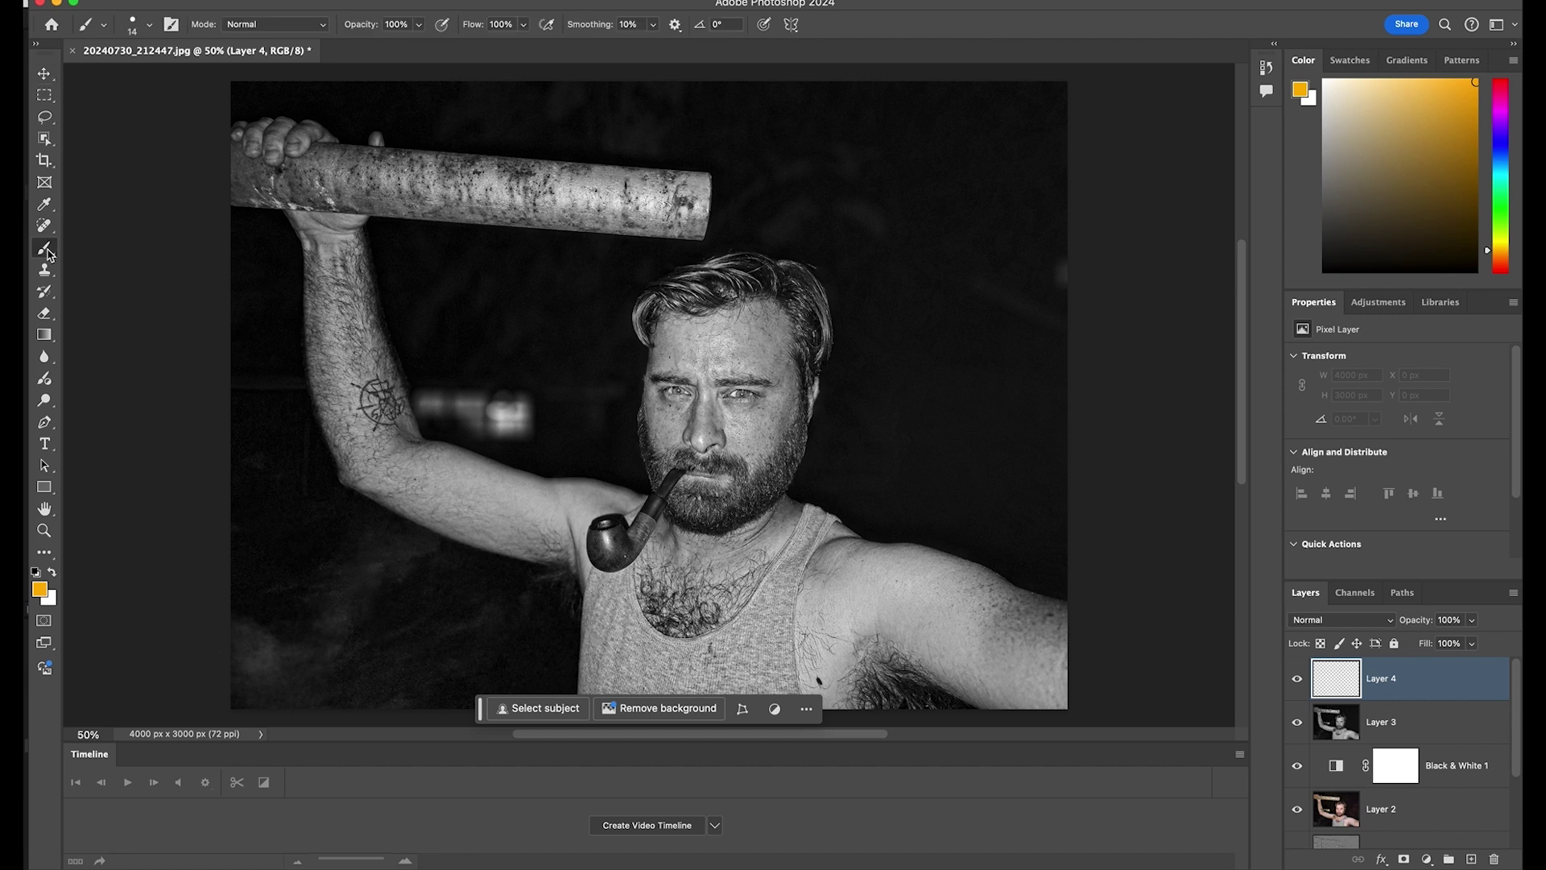
{"action": "left_click", "coordinate": [54, 574]}
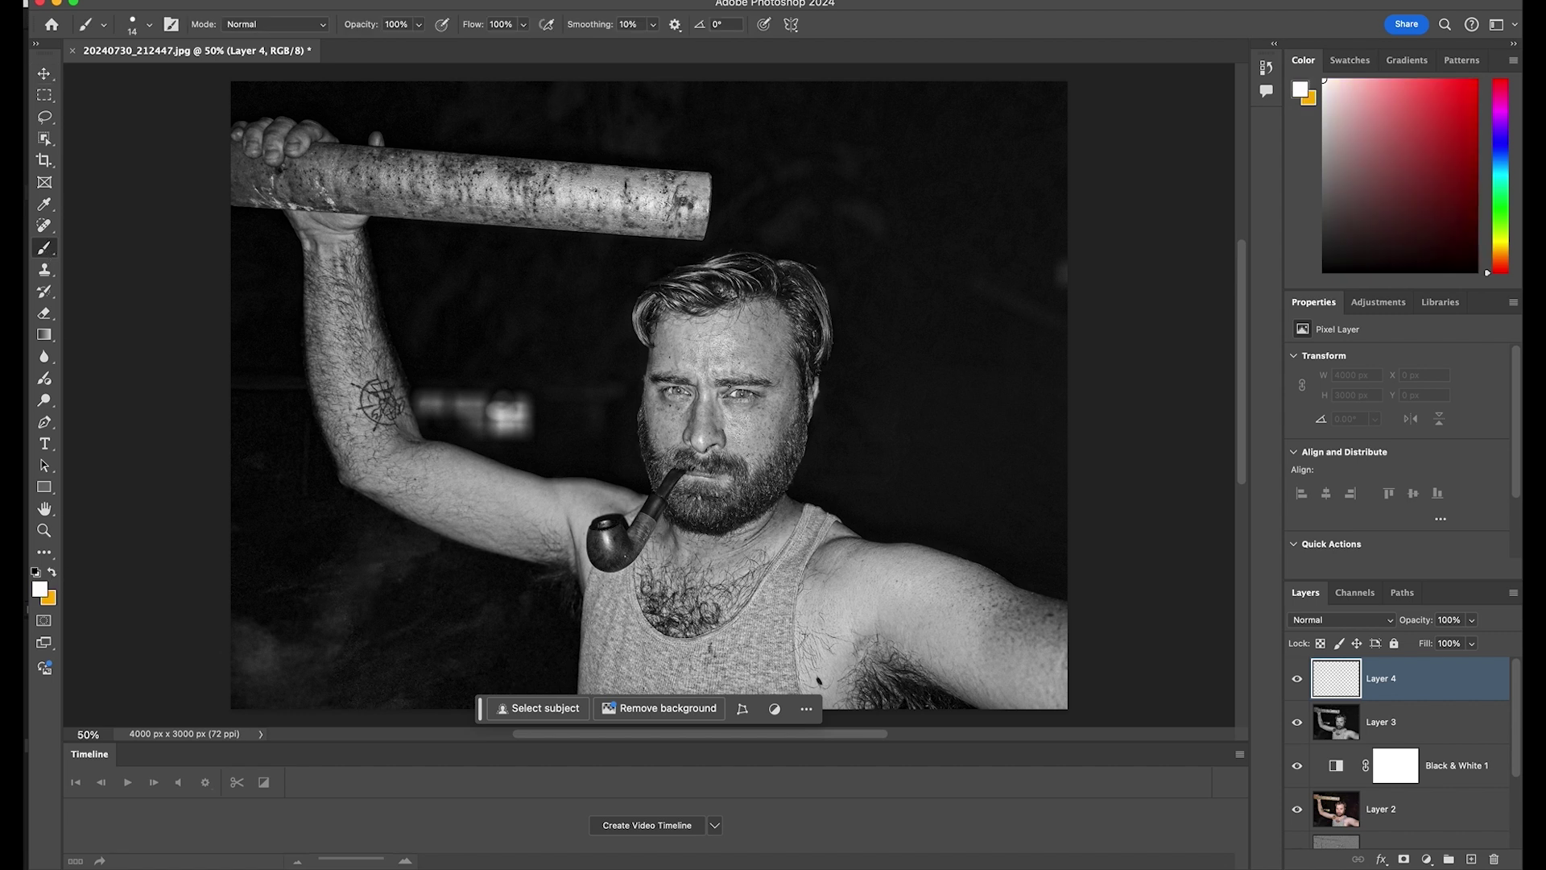
{"action": "scroll", "coordinate": [629, 414], "scroll_direction": "up", "scroll_amount": 6}
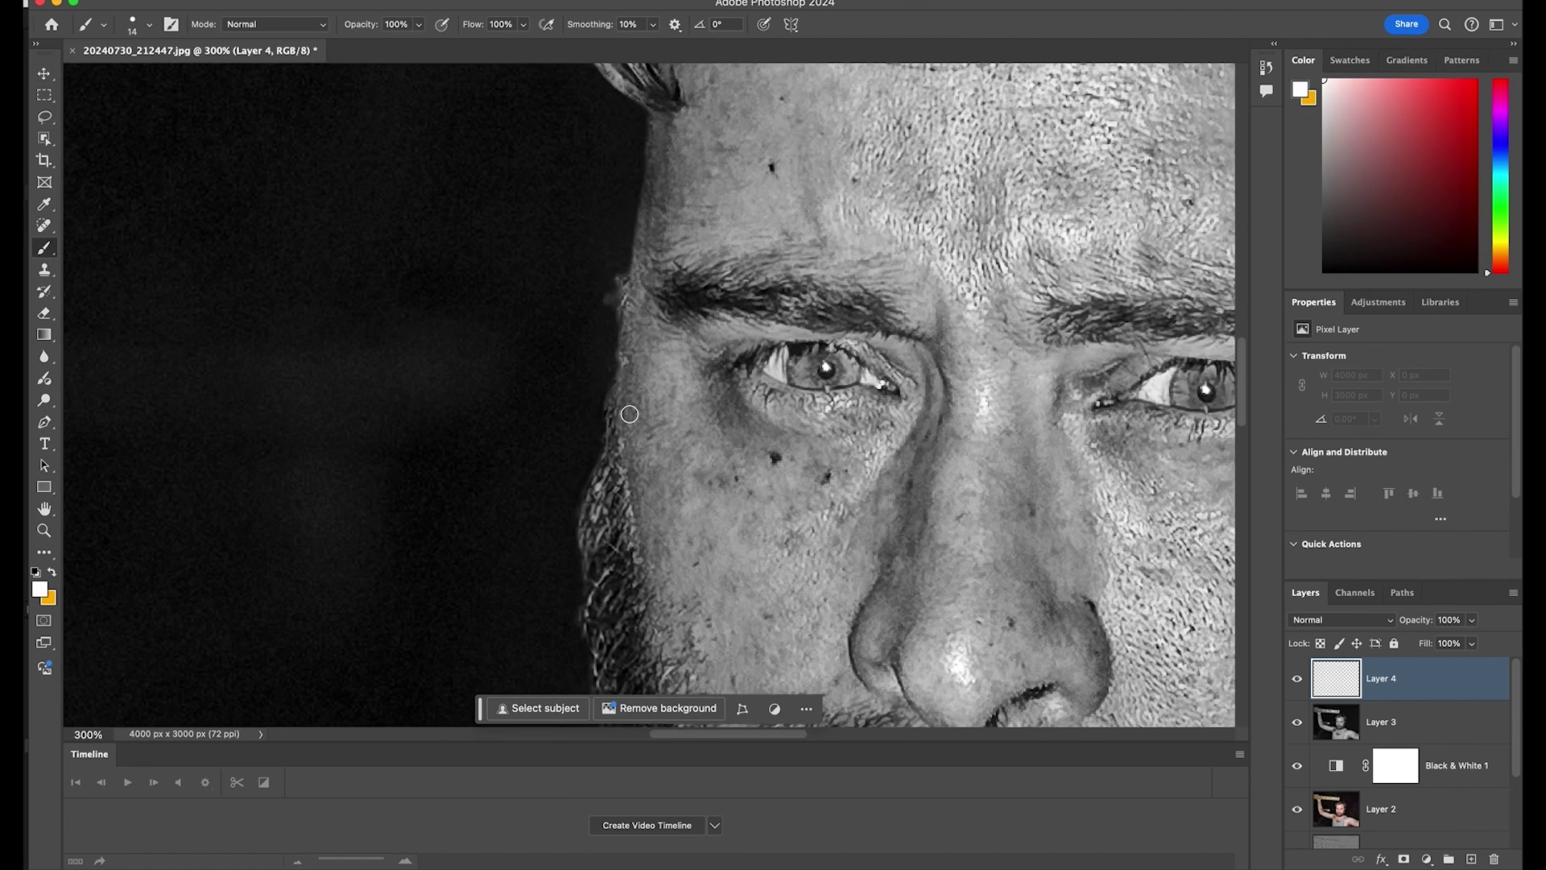
{"action": "scroll", "coordinate": [633, 421], "scroll_direction": "down", "scroll_amount": 2}
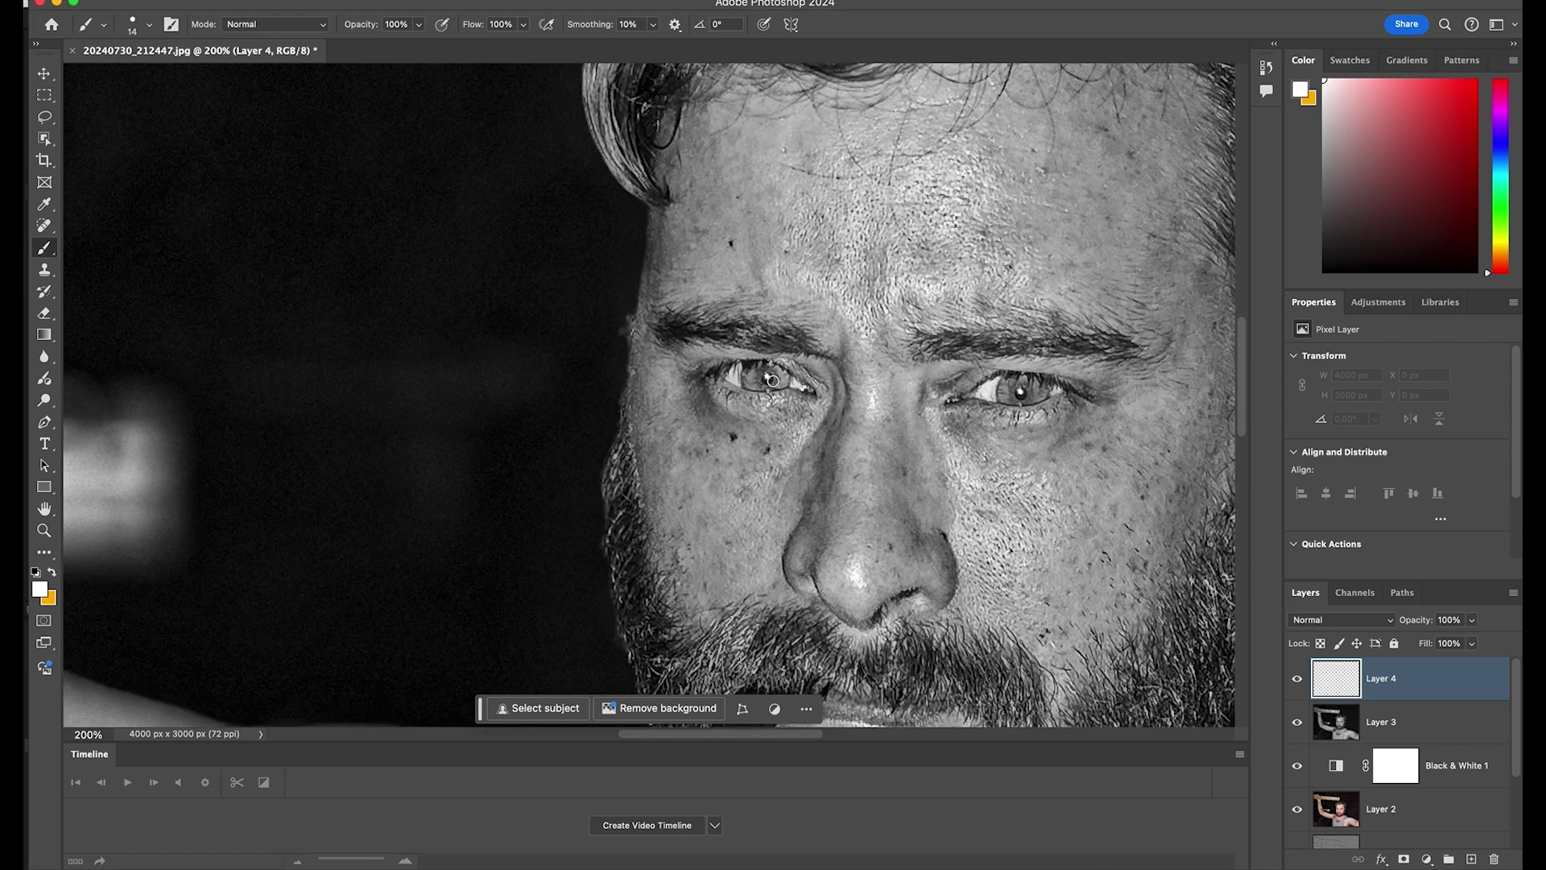
{"action": "left_click_drag", "start_coordinate": [778, 380], "coordinate": [766, 381]}
{"action": "left_click", "coordinate": [762, 372]}
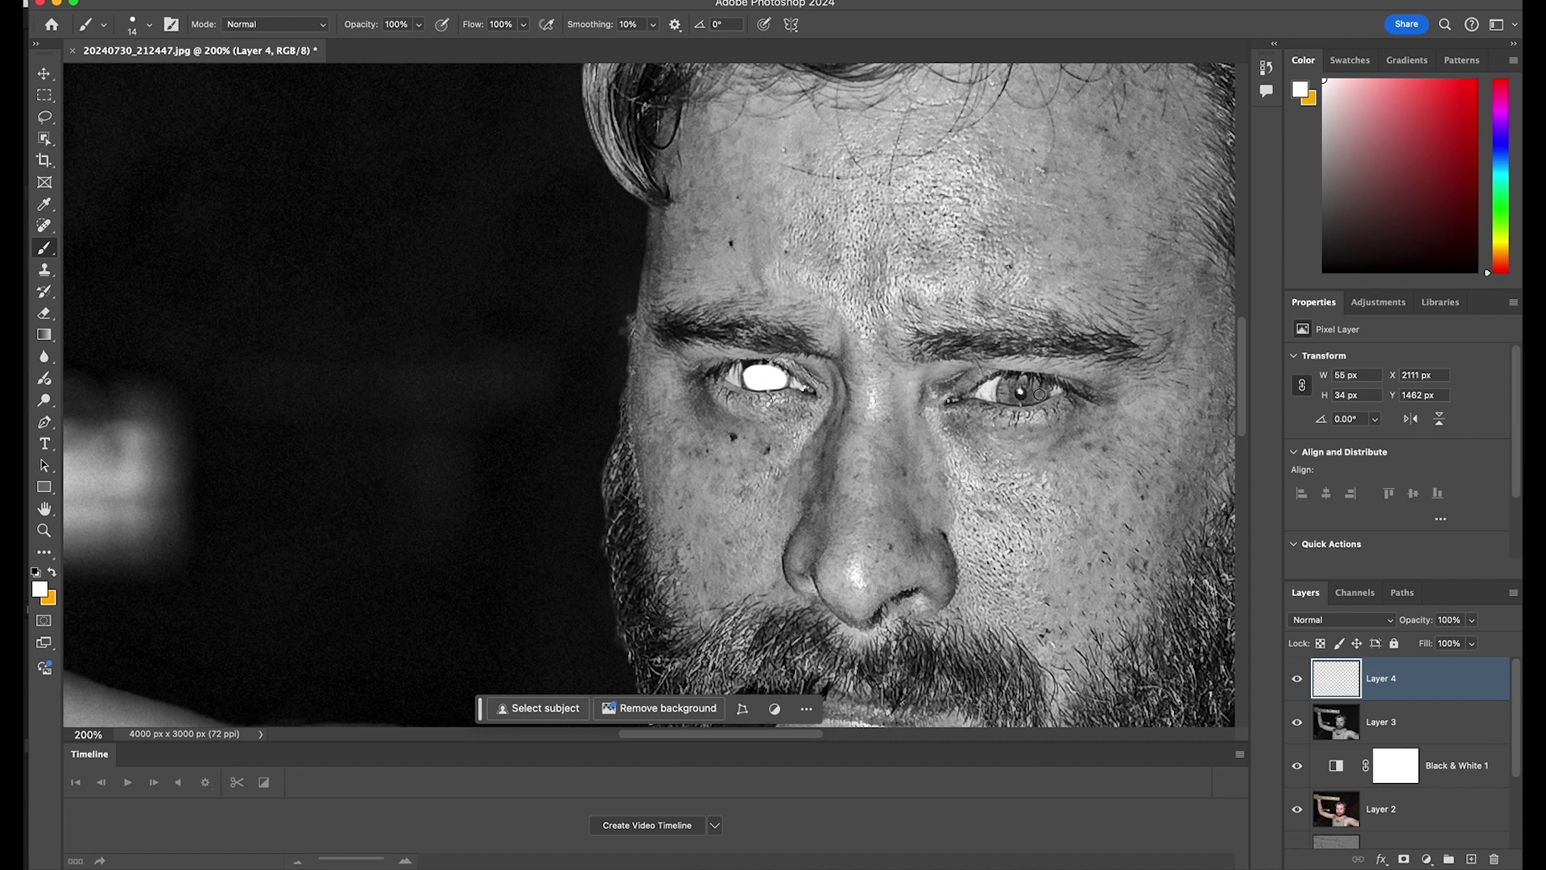
{"action": "left_click_drag", "start_coordinate": [1039, 395], "coordinate": [1016, 397]}
{"action": "left_click_drag", "start_coordinate": [1031, 382], "coordinate": [1015, 389]}
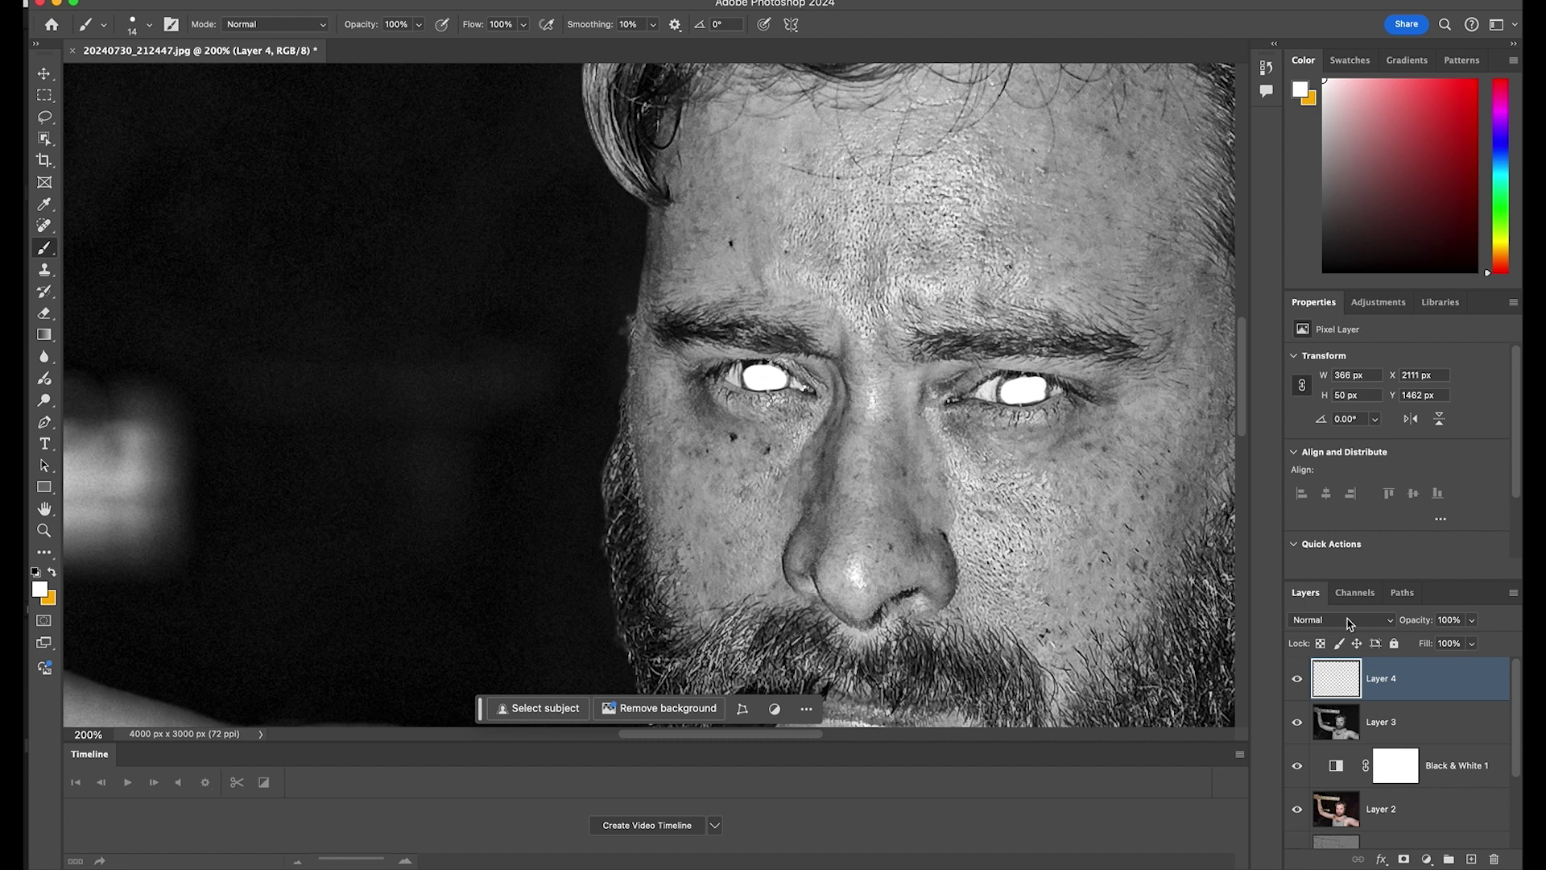
- Set the painted eye layer's blend mode to Overlay and its opacity to 35%
{"action": "left_click", "coordinate": [1377, 624]}
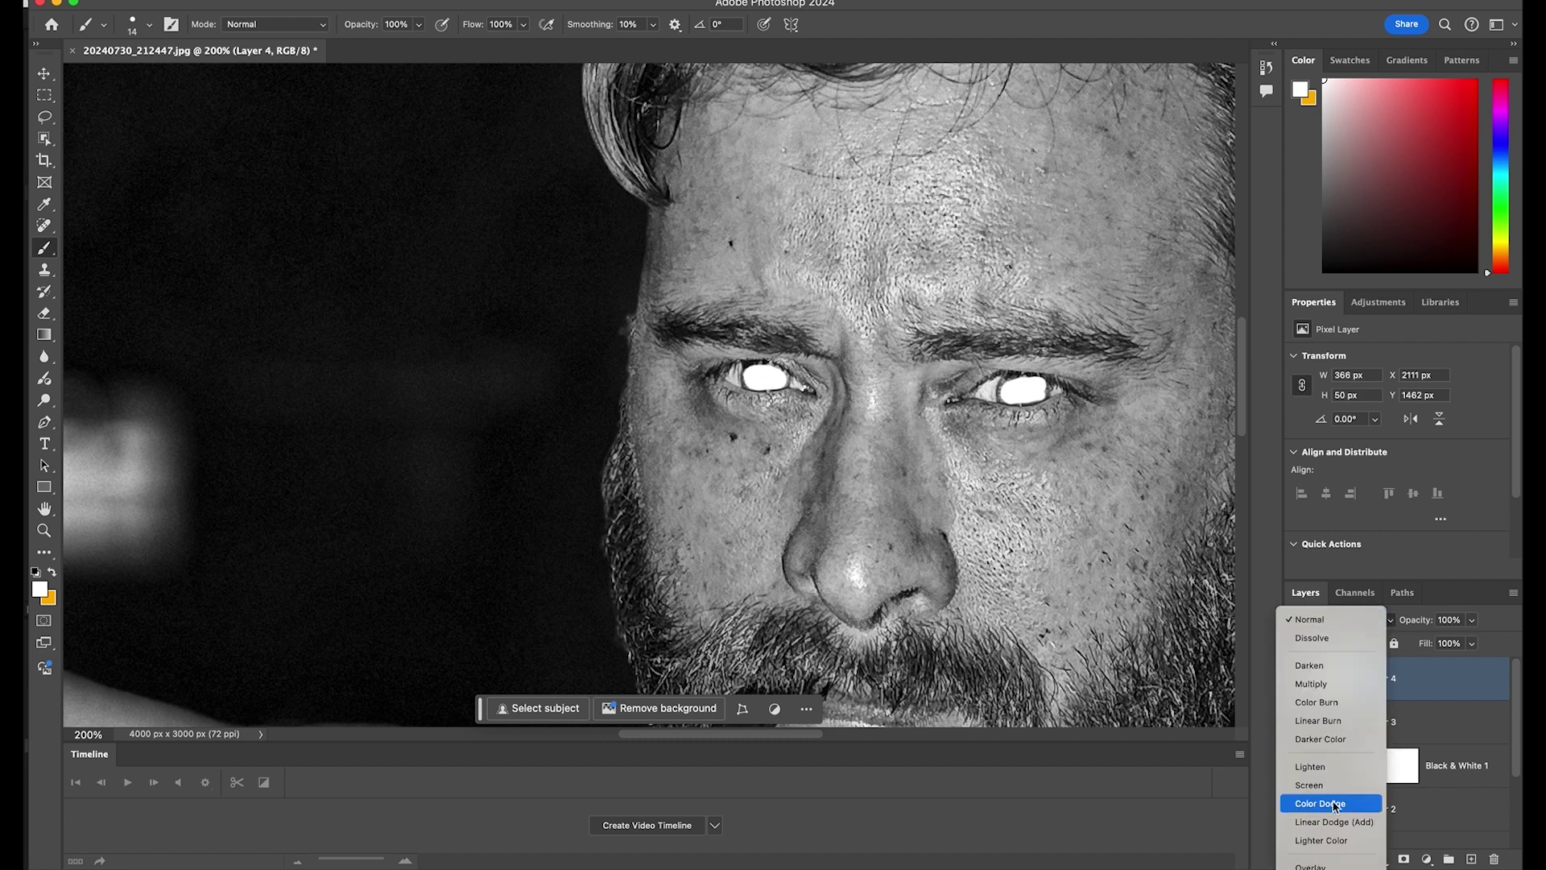
{"action": "left_click", "coordinate": [1339, 866]}
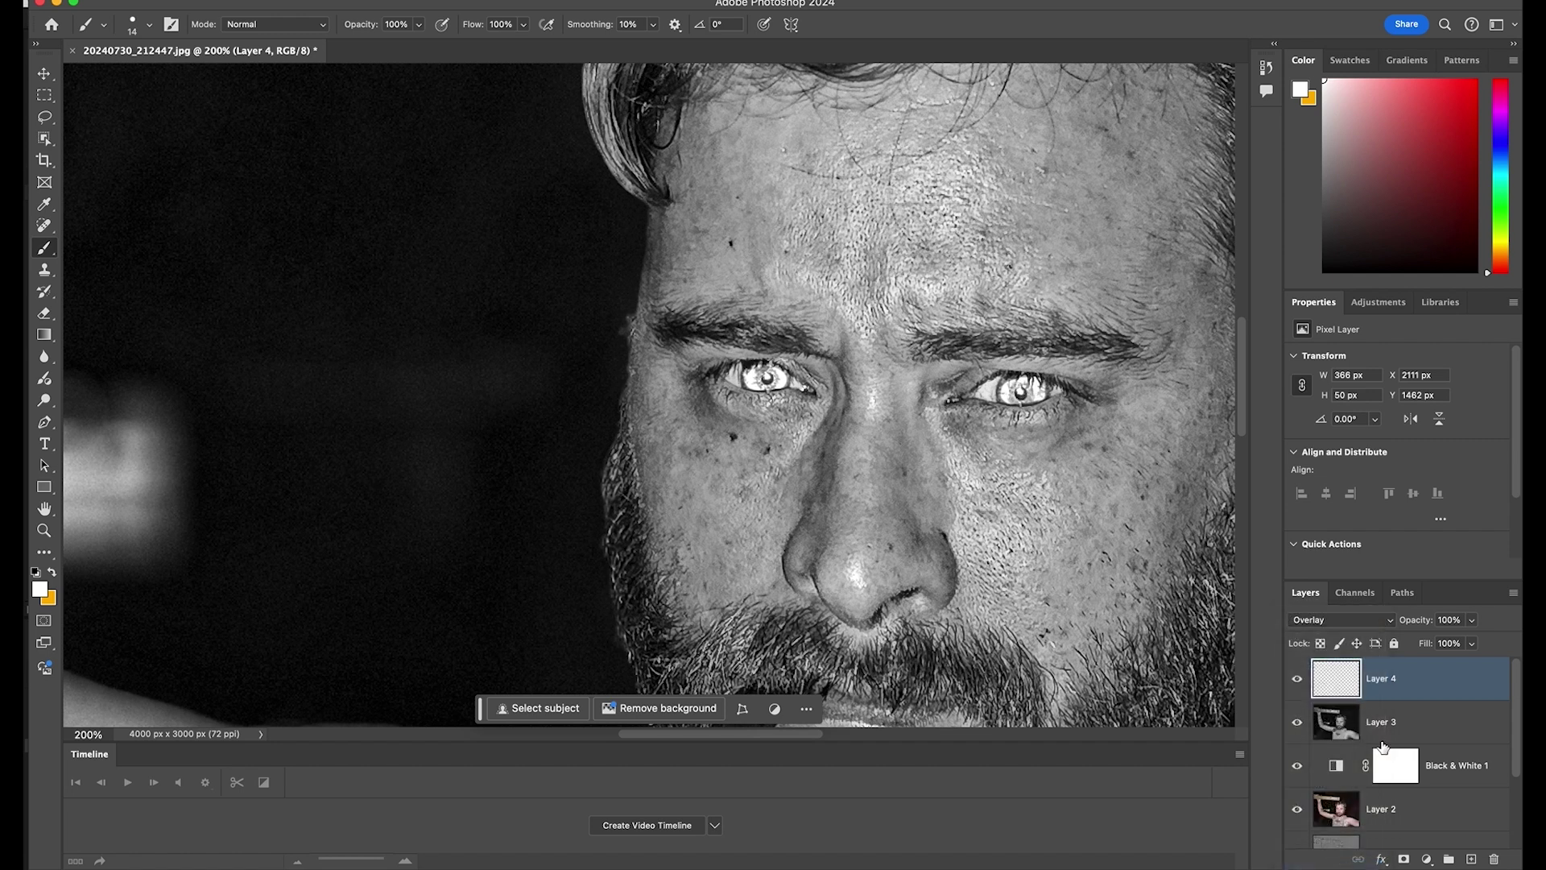
{"action": "left_click", "coordinate": [1471, 622]}
{"action": "left_click_drag", "start_coordinate": [1472, 641], "coordinate": [1424, 647]}
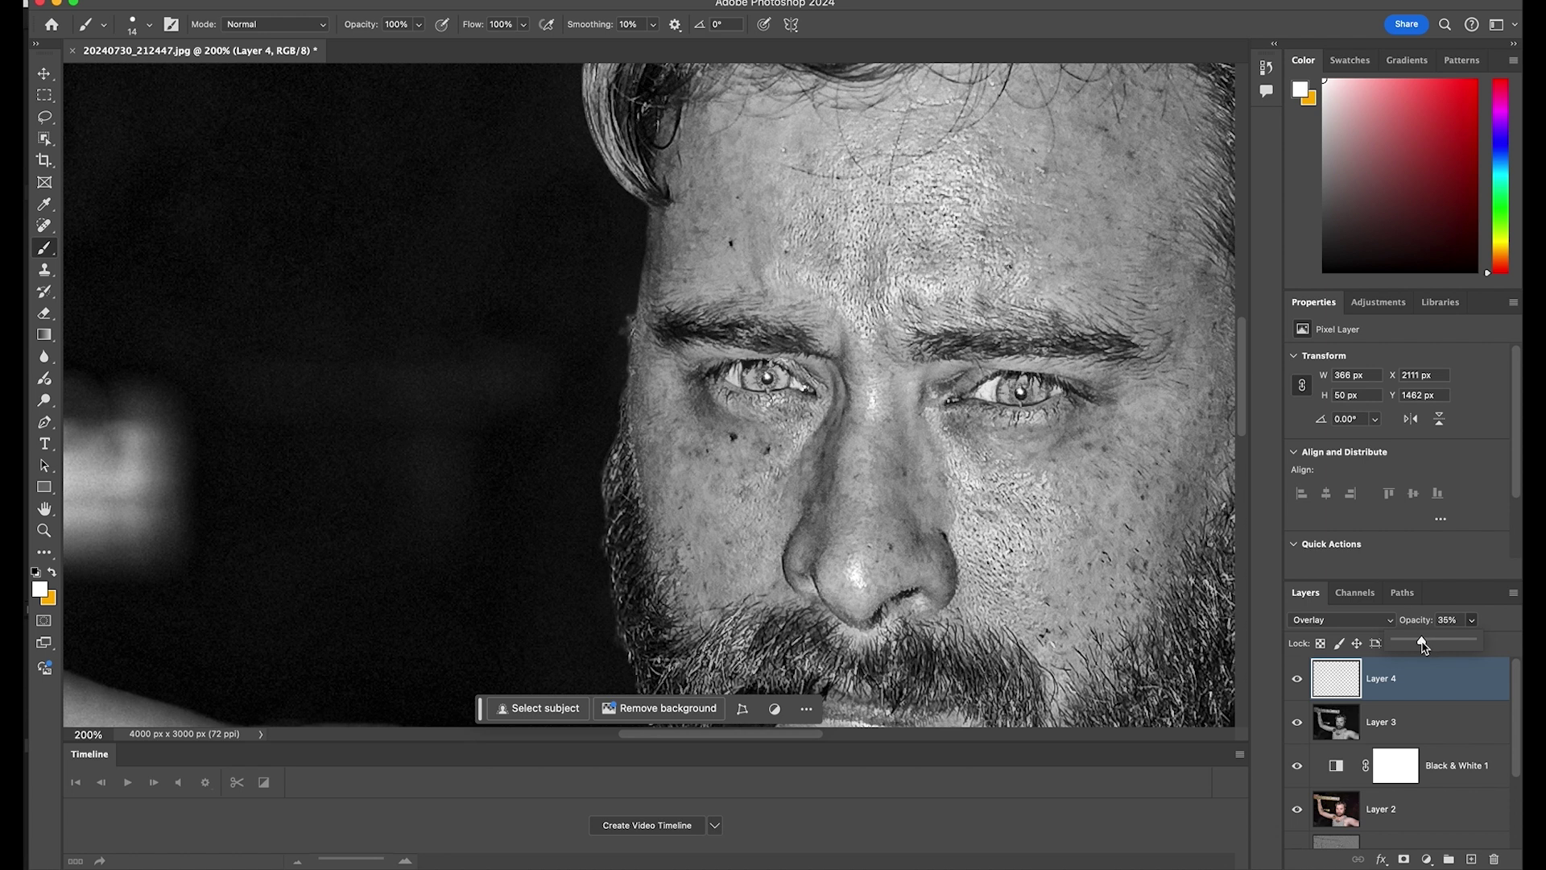
- Compare the portrait with and without the eye-brightening layer, then view the whole image
{"action": "left_click", "coordinate": [1297, 687]}
{"action": "left_click", "coordinate": [1297, 687]}
{"action": "left_click", "coordinate": [1297, 687]}
{"action": "left_click", "coordinate": [1297, 687]}
{"action": "left_click", "coordinate": [1296, 685]}
{"action": "key", "text": "super+minus"}
{"action": "key", "text": "super+minus"}
{"action": "key", "text": "super+minus"}
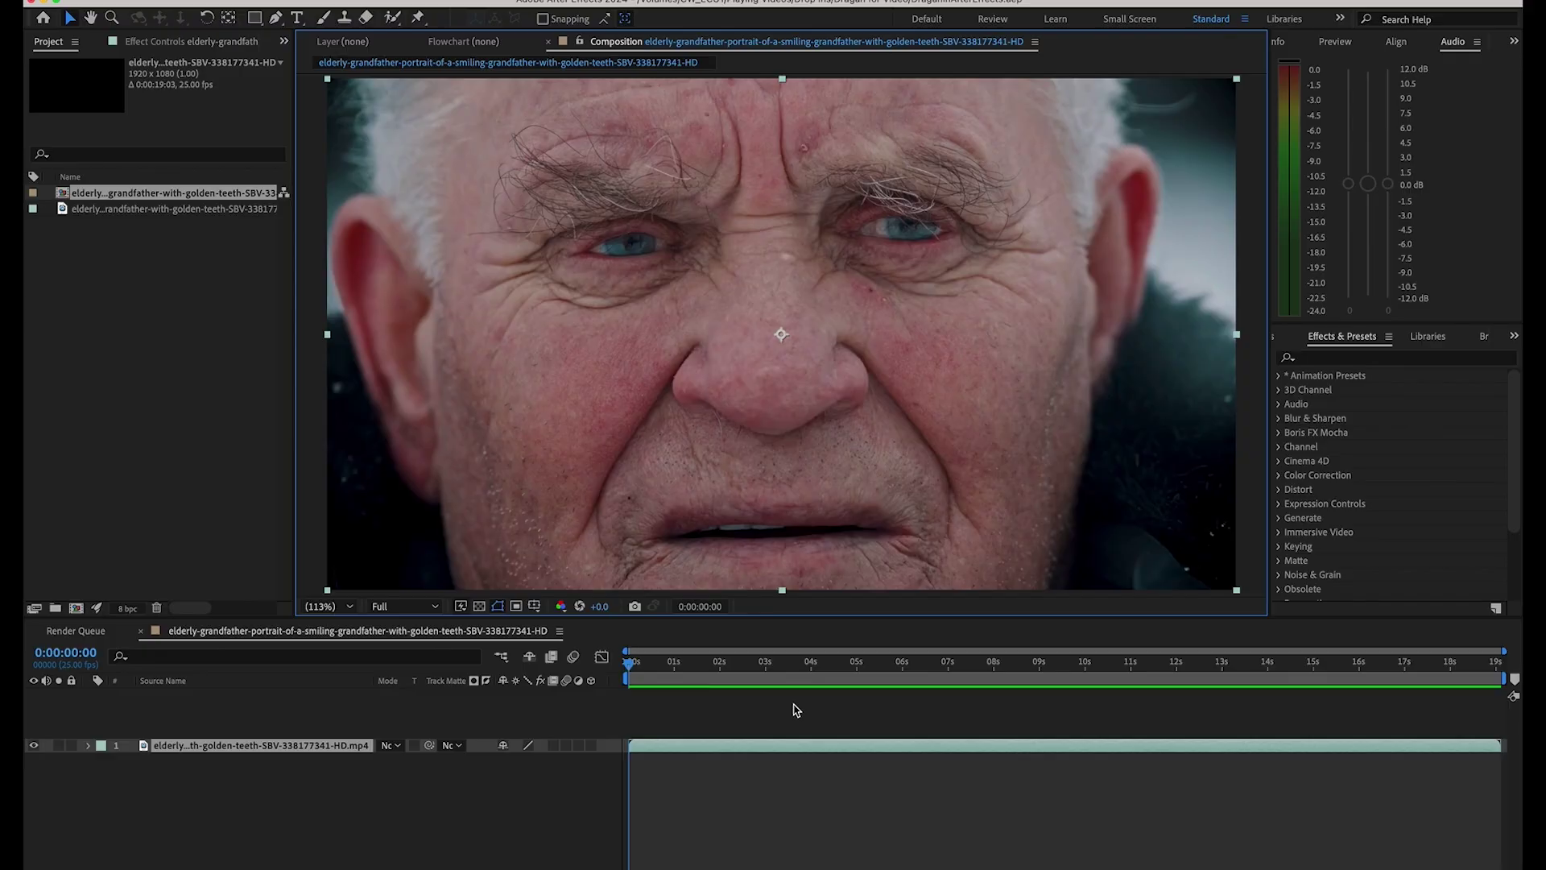
- Switch to After Effects, preview the elderly grandfather clip and return the playhead to 0:00:00:00
{"action": "key", "text": "space"}
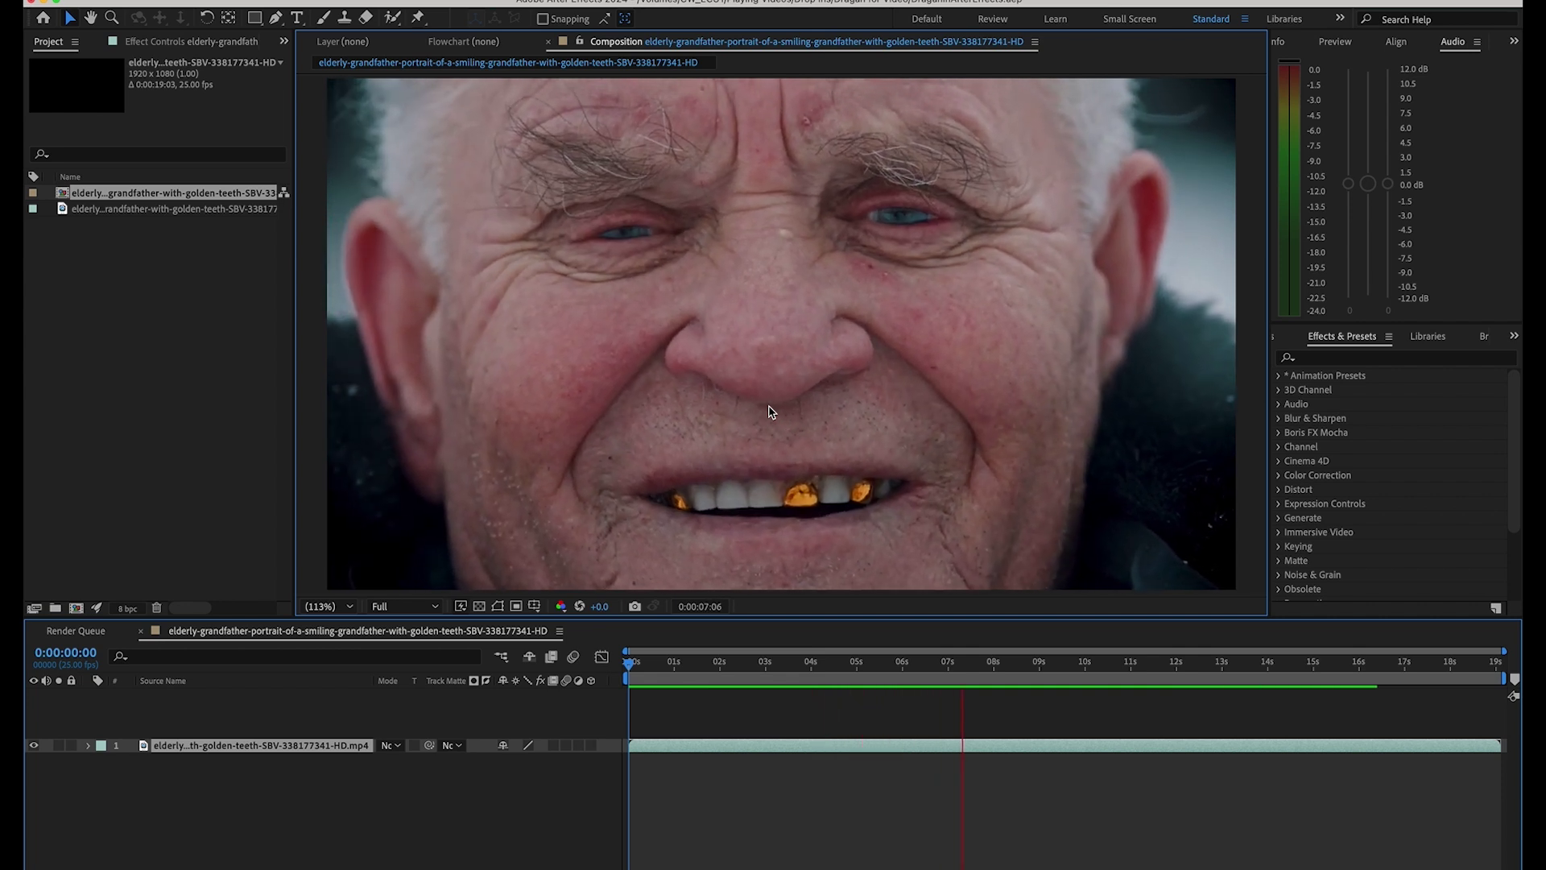
{"action": "key", "text": "space"}
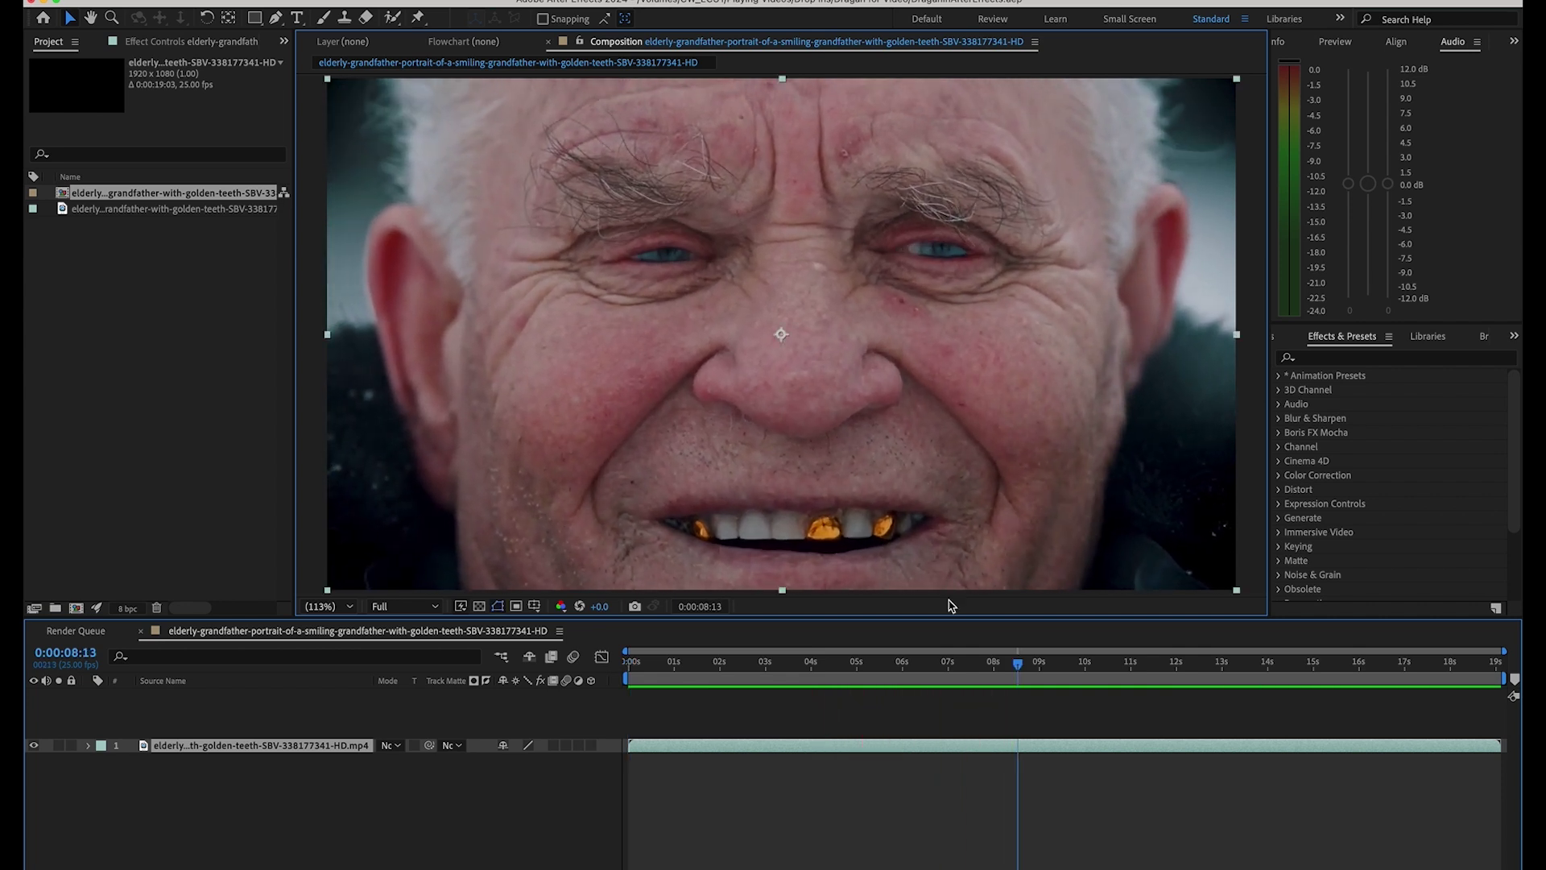
{"action": "left_click_drag", "start_coordinate": [1018, 675], "coordinate": [600, 696]}
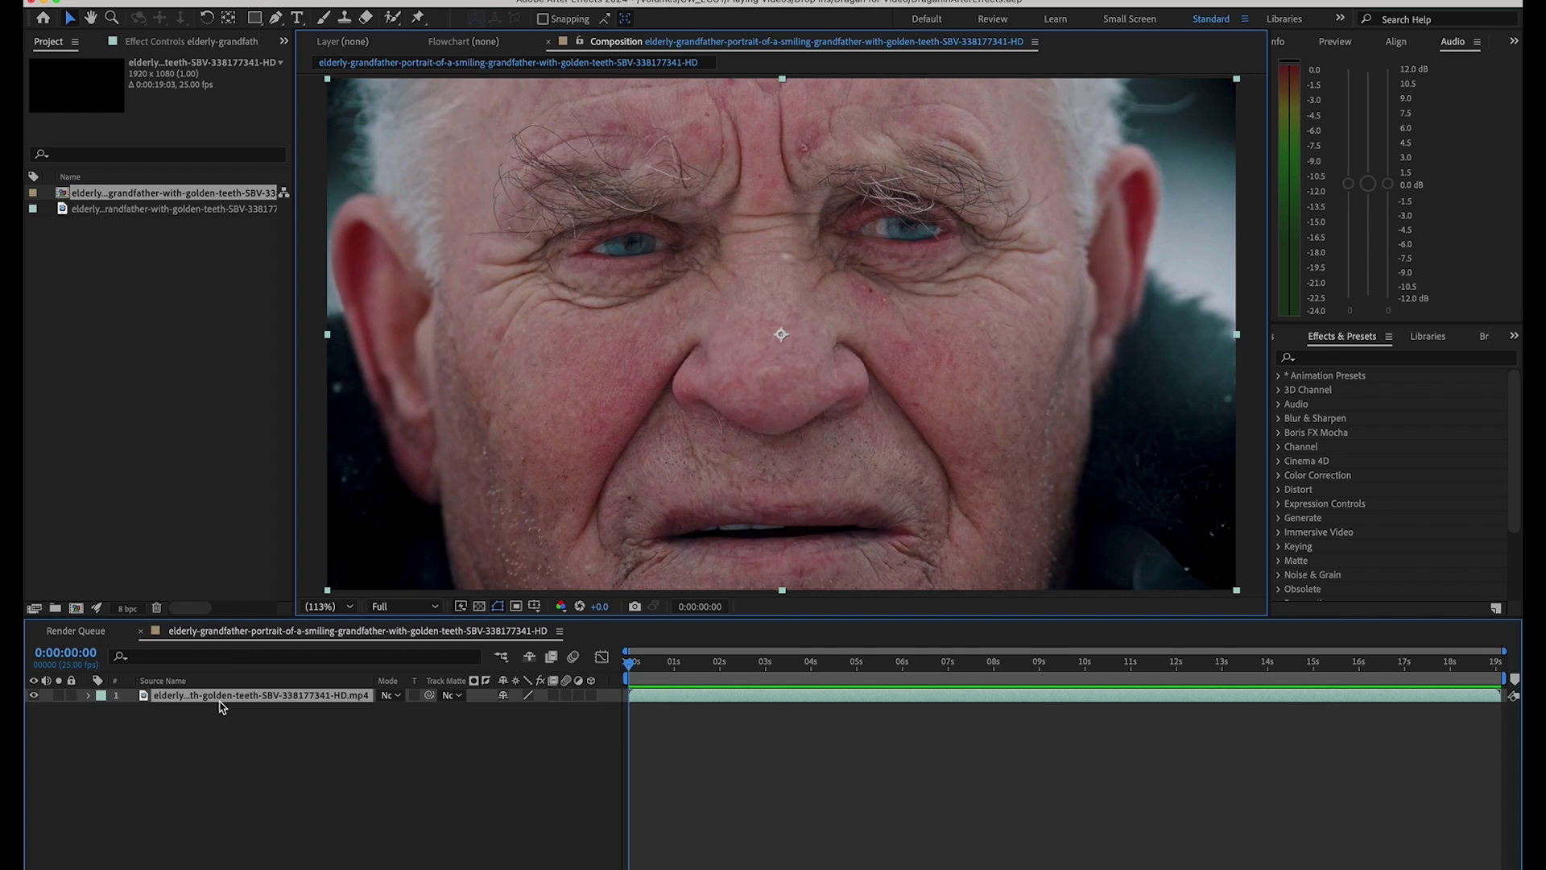
- Duplicate the grandfather clip layer and apply Hue/Saturation to the upper copy with Master Saturation at -100
{"action": "key", "text": "super+d"}
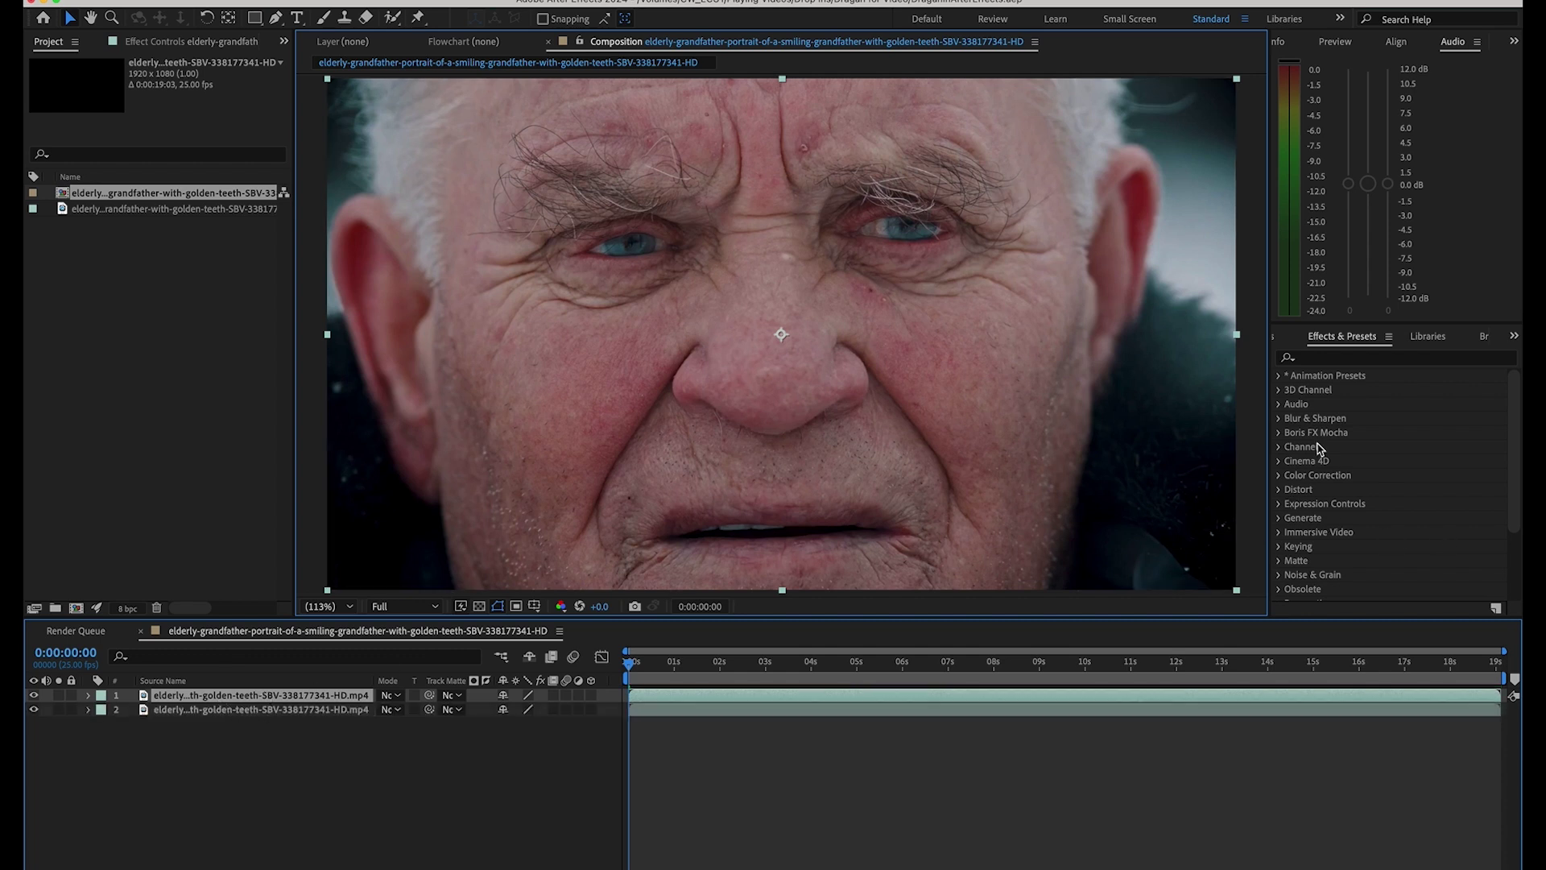
{"action": "left_click", "coordinate": [1338, 358]}
{"action": "type", "text": "satu"}
{"action": "left_click_drag", "start_coordinate": [1361, 461], "coordinate": [768, 704]}
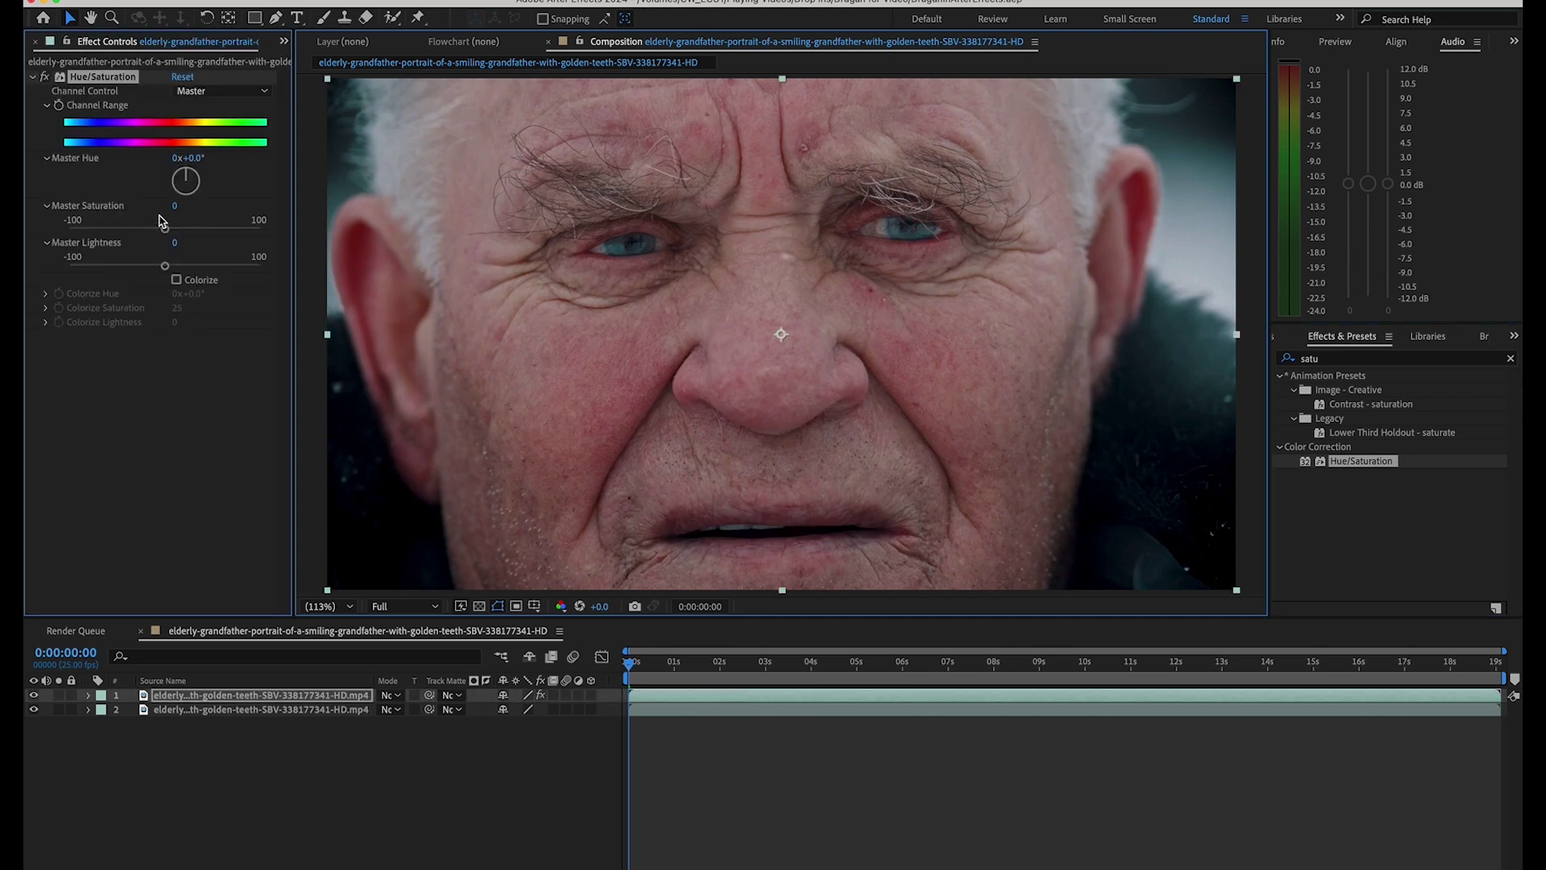
{"action": "left_click_drag", "start_coordinate": [166, 231], "coordinate": [70, 233]}
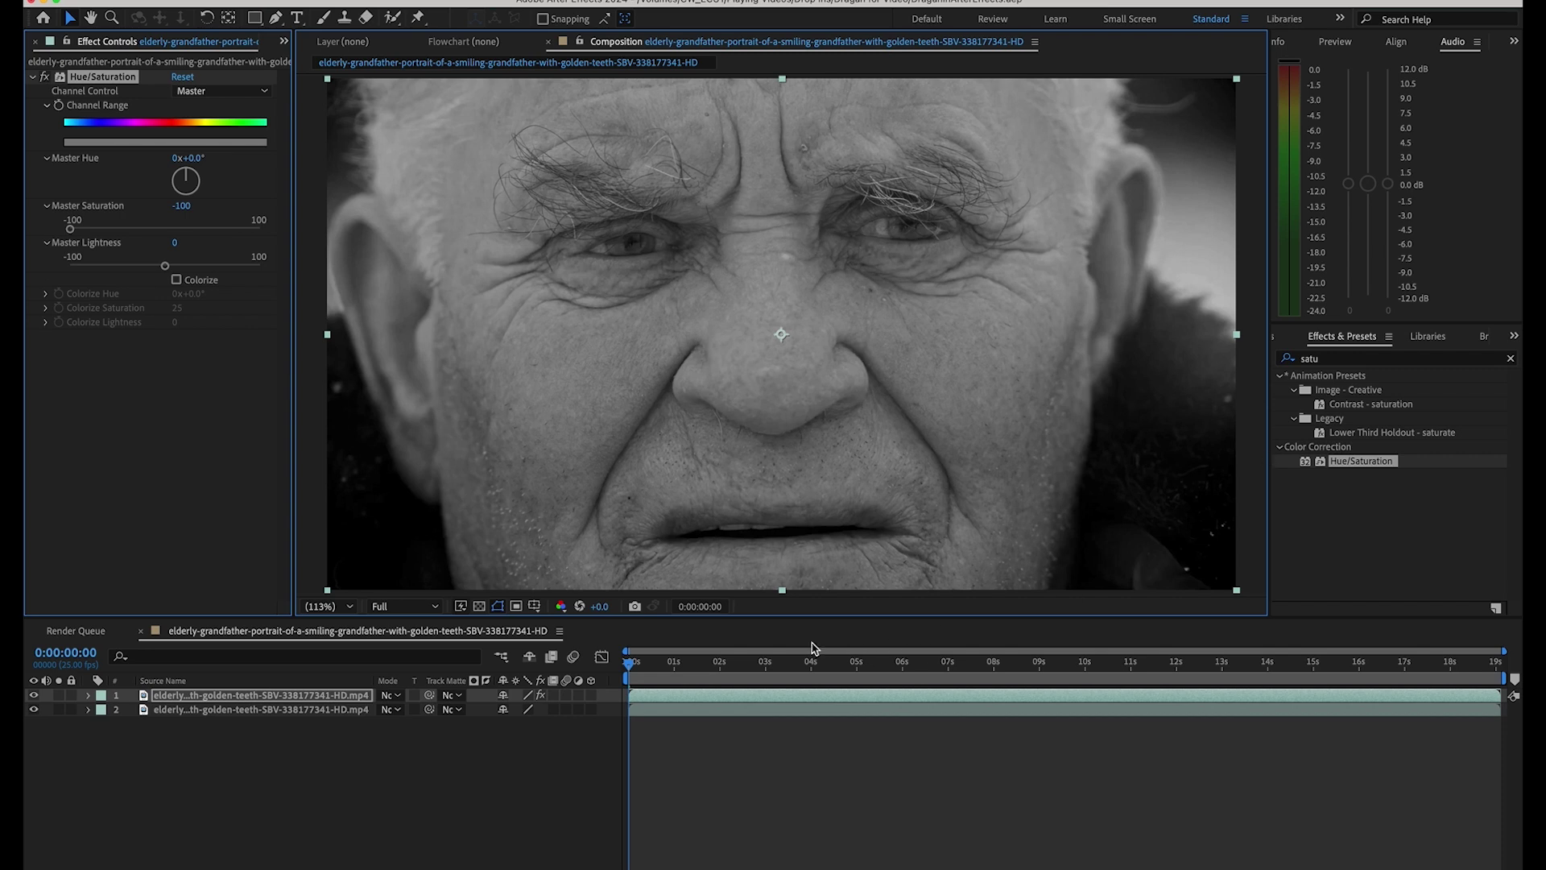
- Duplicate the whole desaturated clip layer rather than only its Hue/Saturation effect
{"action": "key", "text": "super+d"}
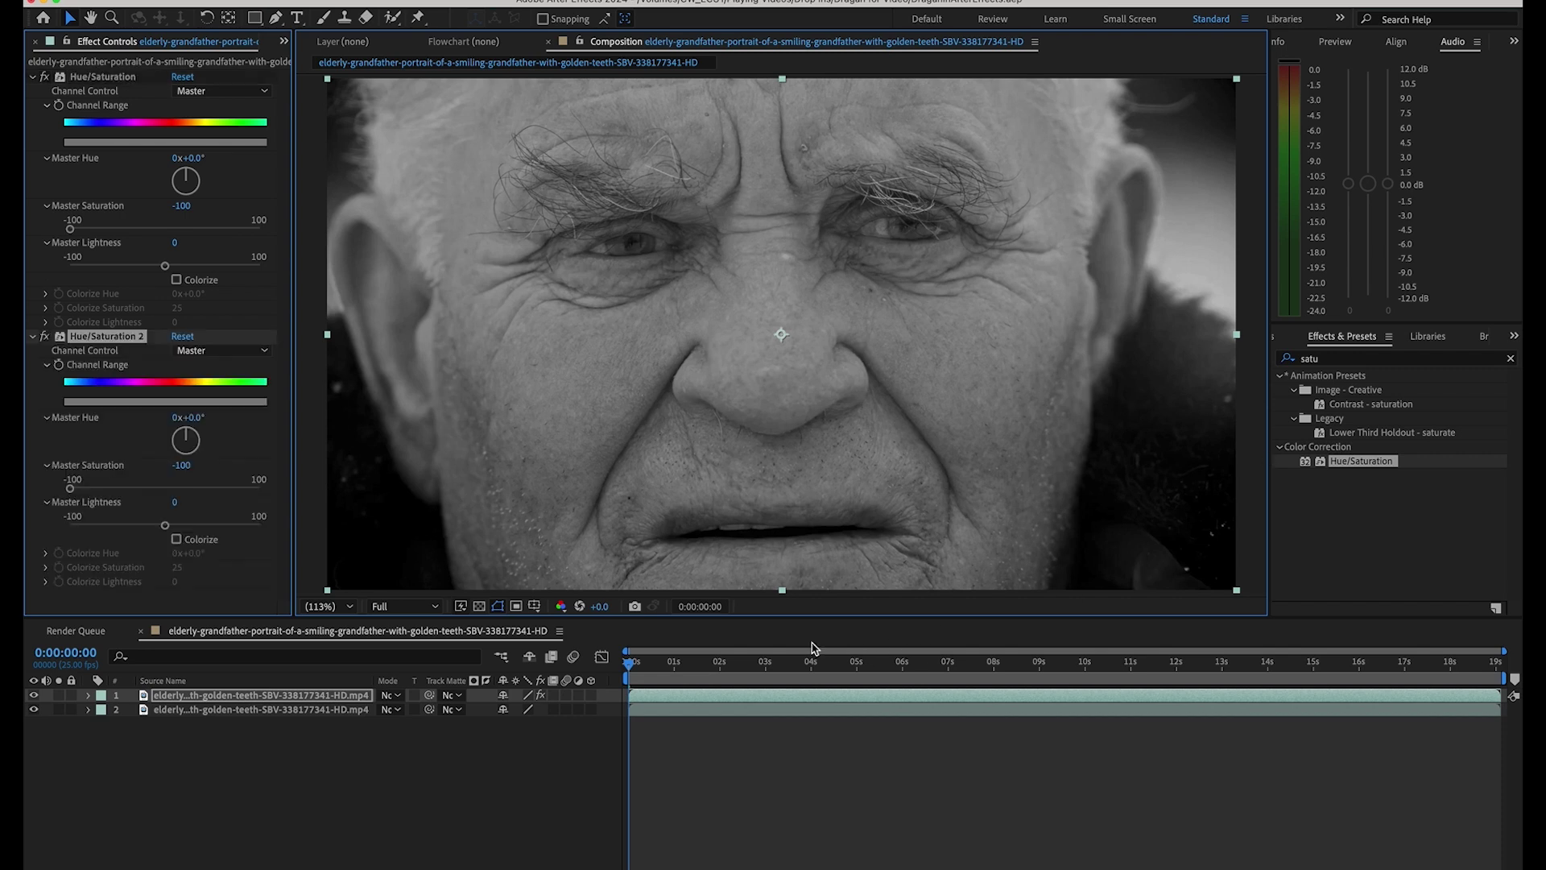
{"action": "key", "text": "super+z"}
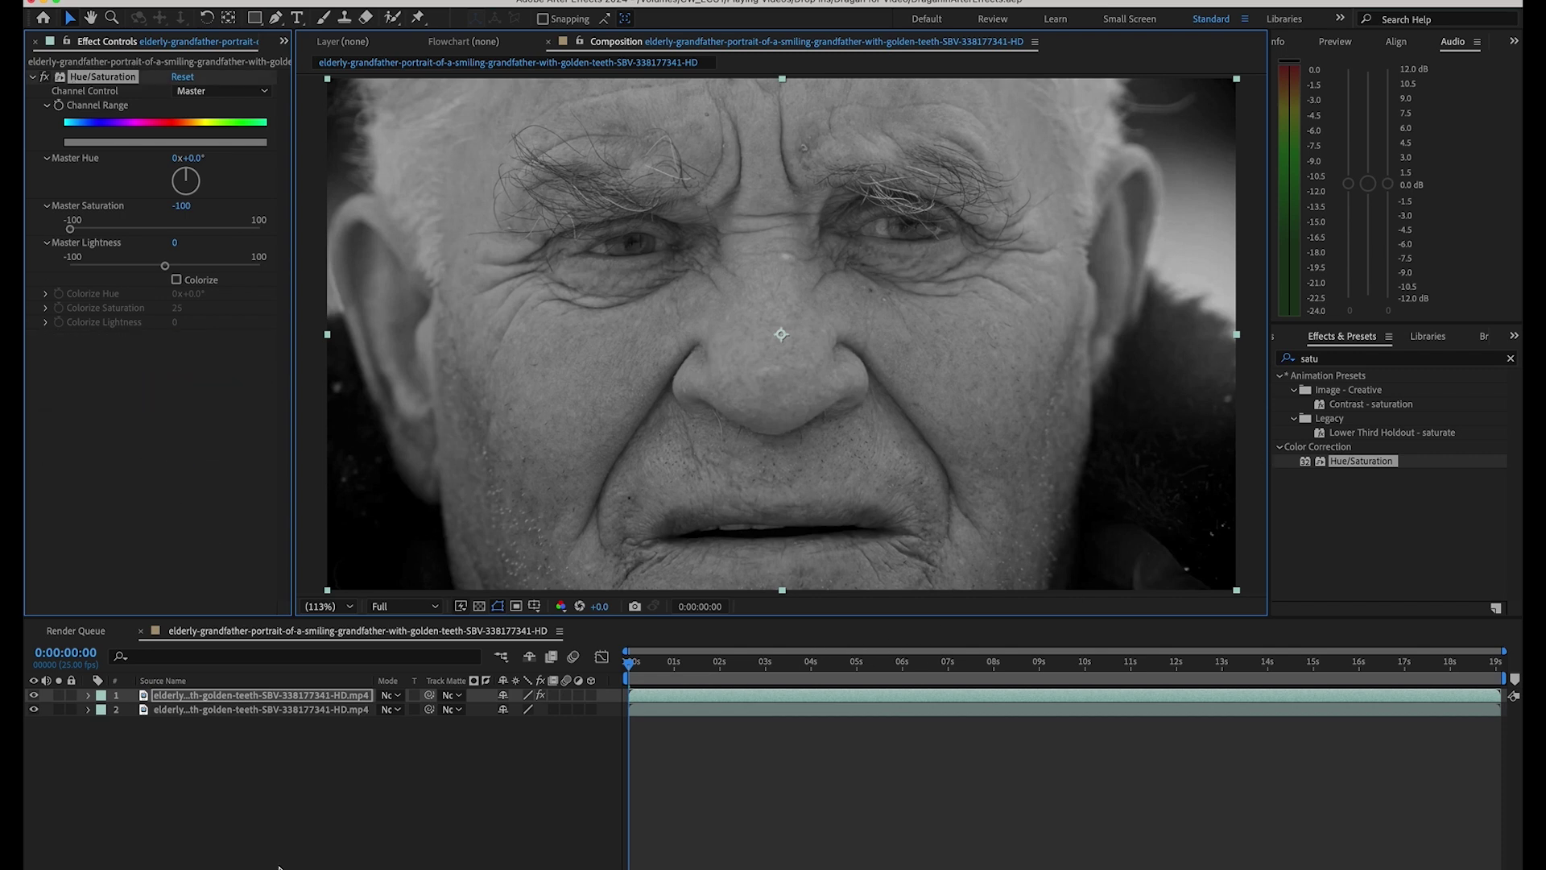
{"action": "left_click", "coordinate": [307, 703]}
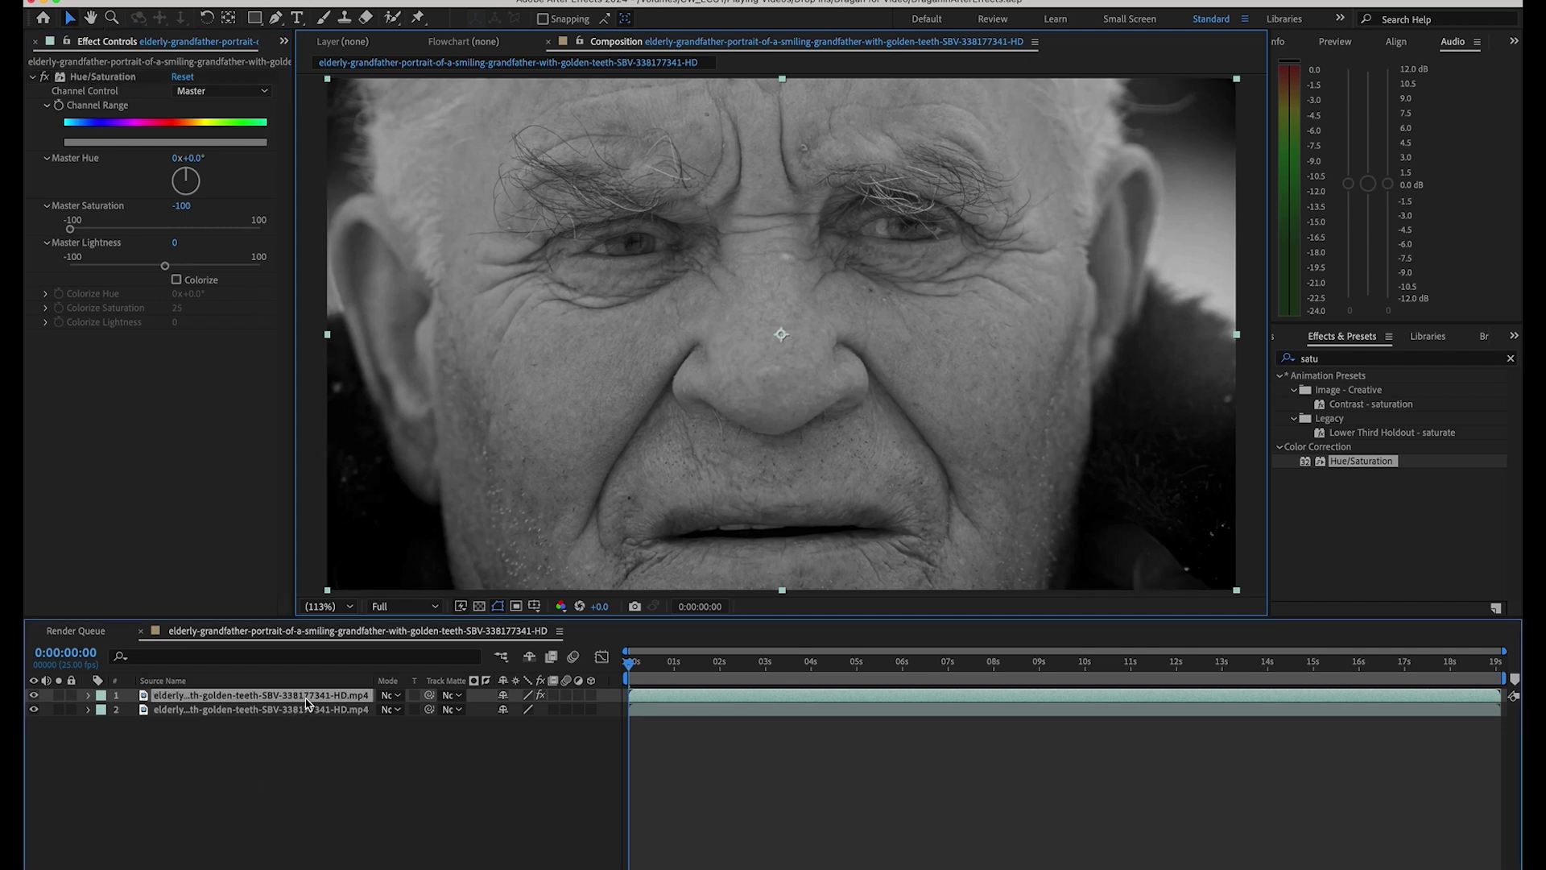
{"action": "key", "text": "super+d"}
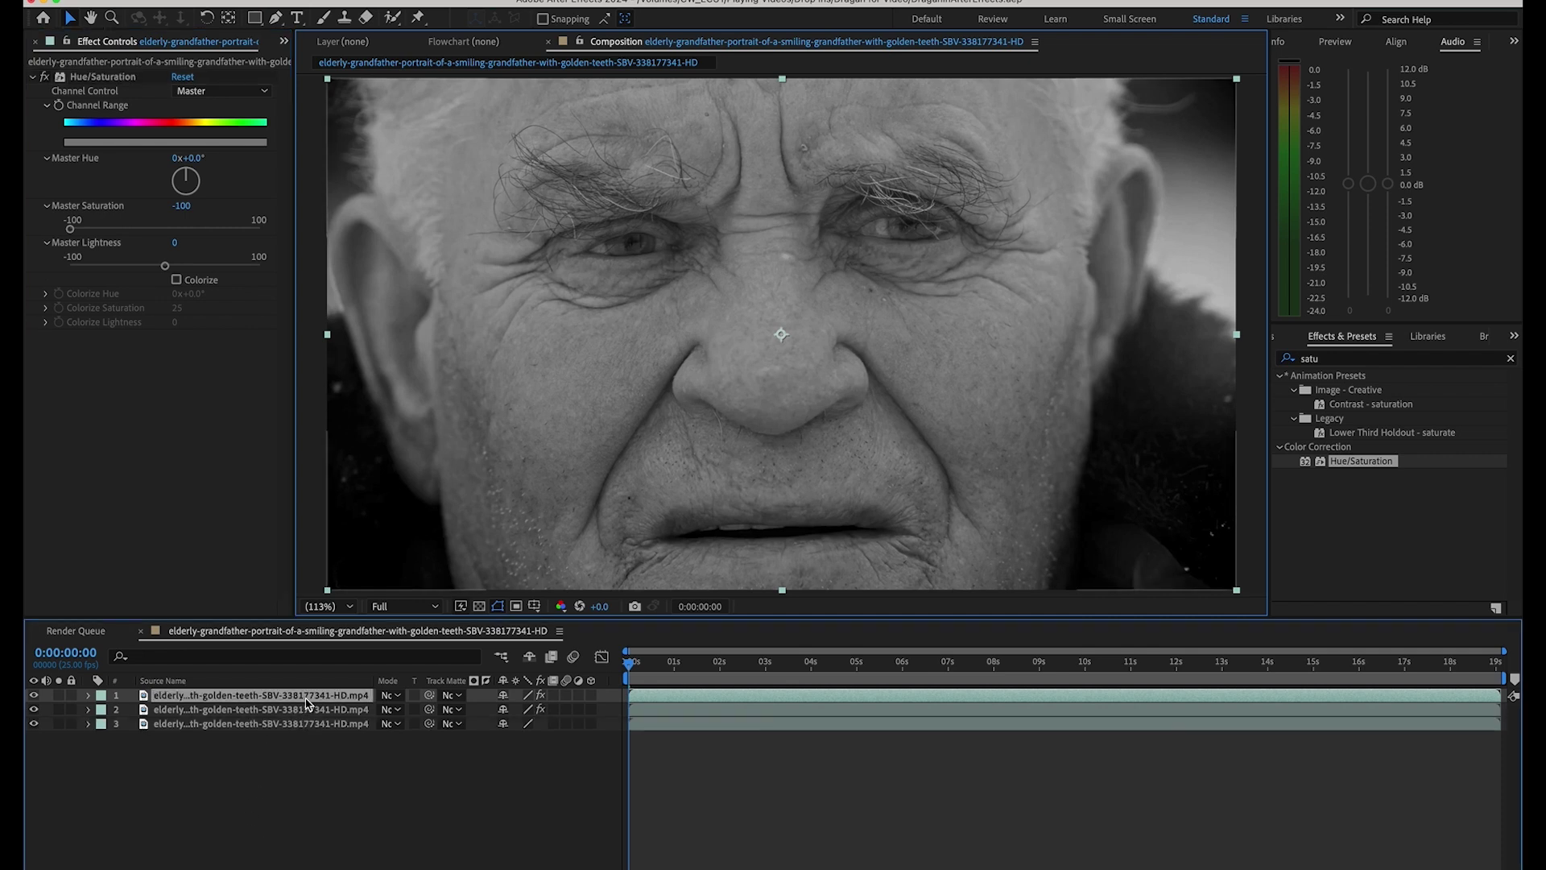
- Apply the Invert effect to the topmost clip layer and set its blending mode to Vivid Light
{"action": "left_click", "coordinate": [1359, 363]}
{"action": "type", "text": "inver"}
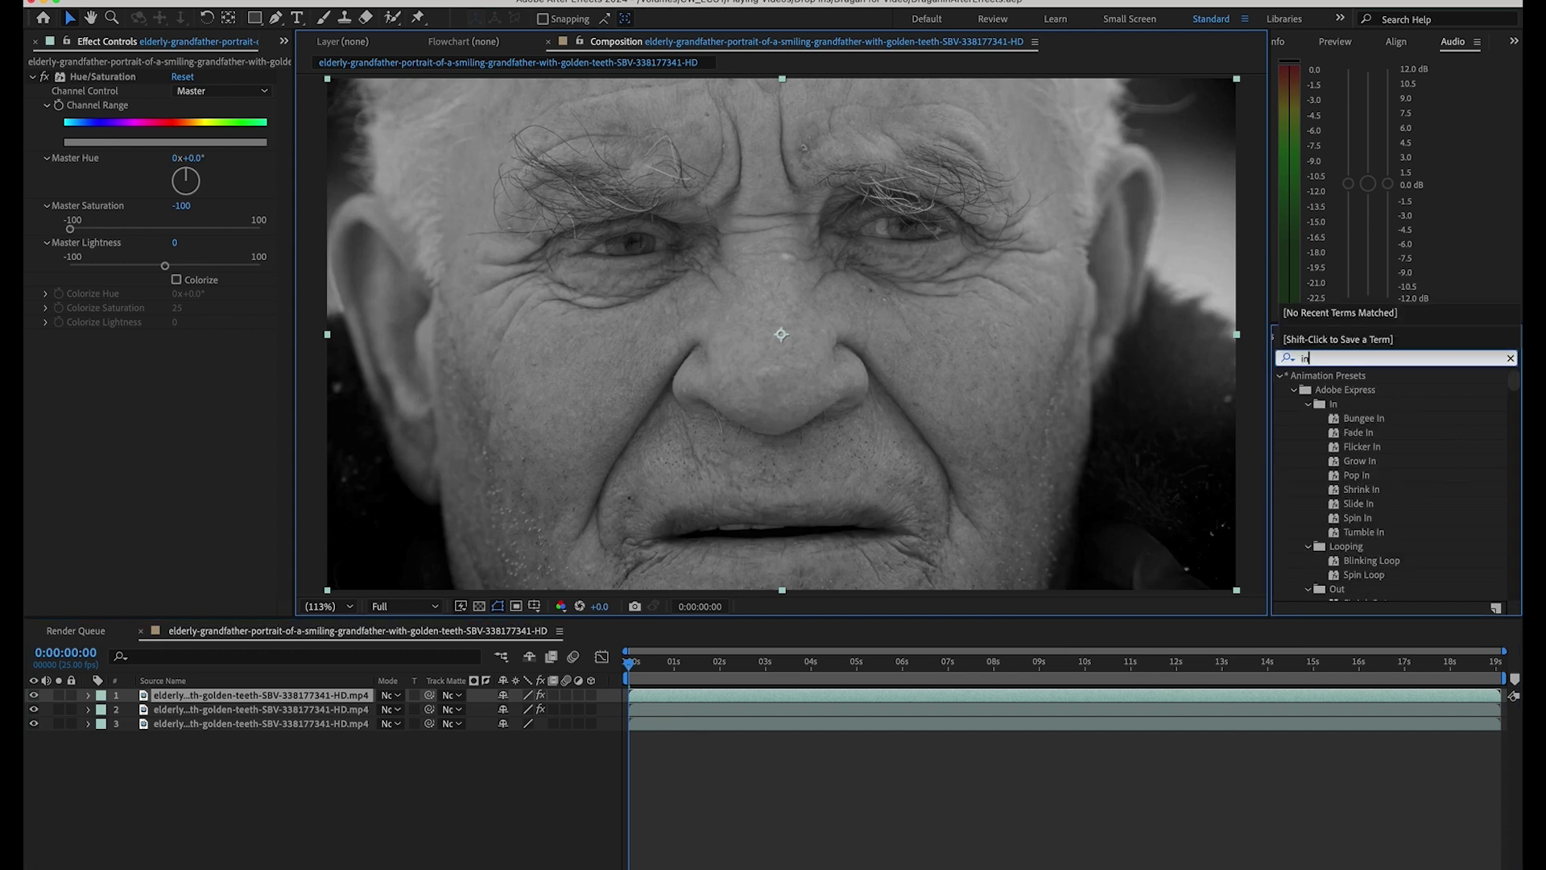
{"action": "left_click_drag", "start_coordinate": [1329, 433], "coordinate": [893, 698]}
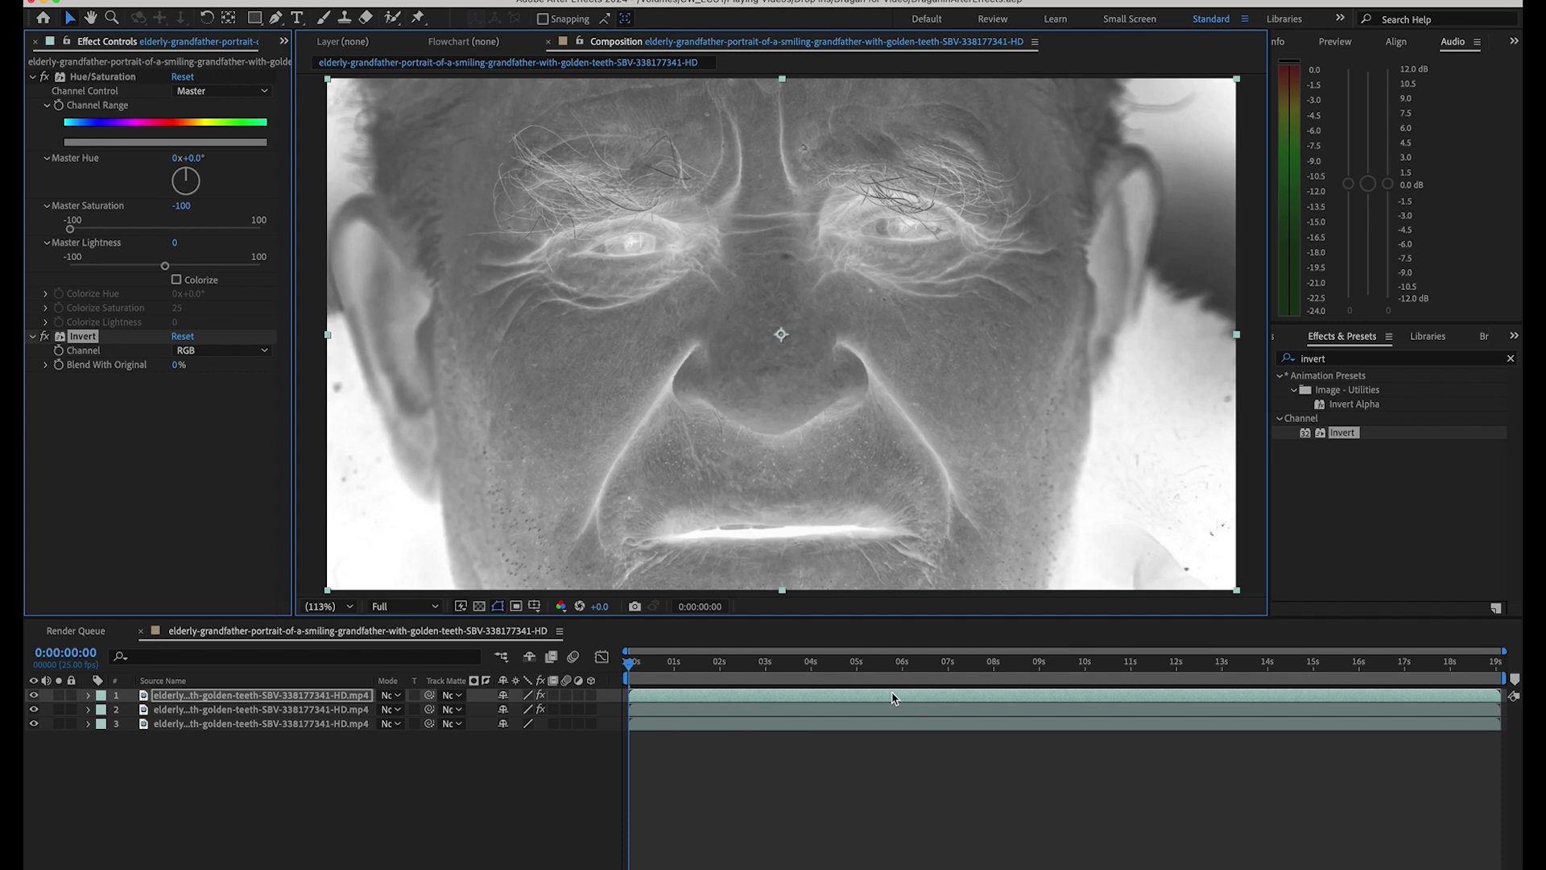
{"action": "left_click", "coordinate": [398, 697]}
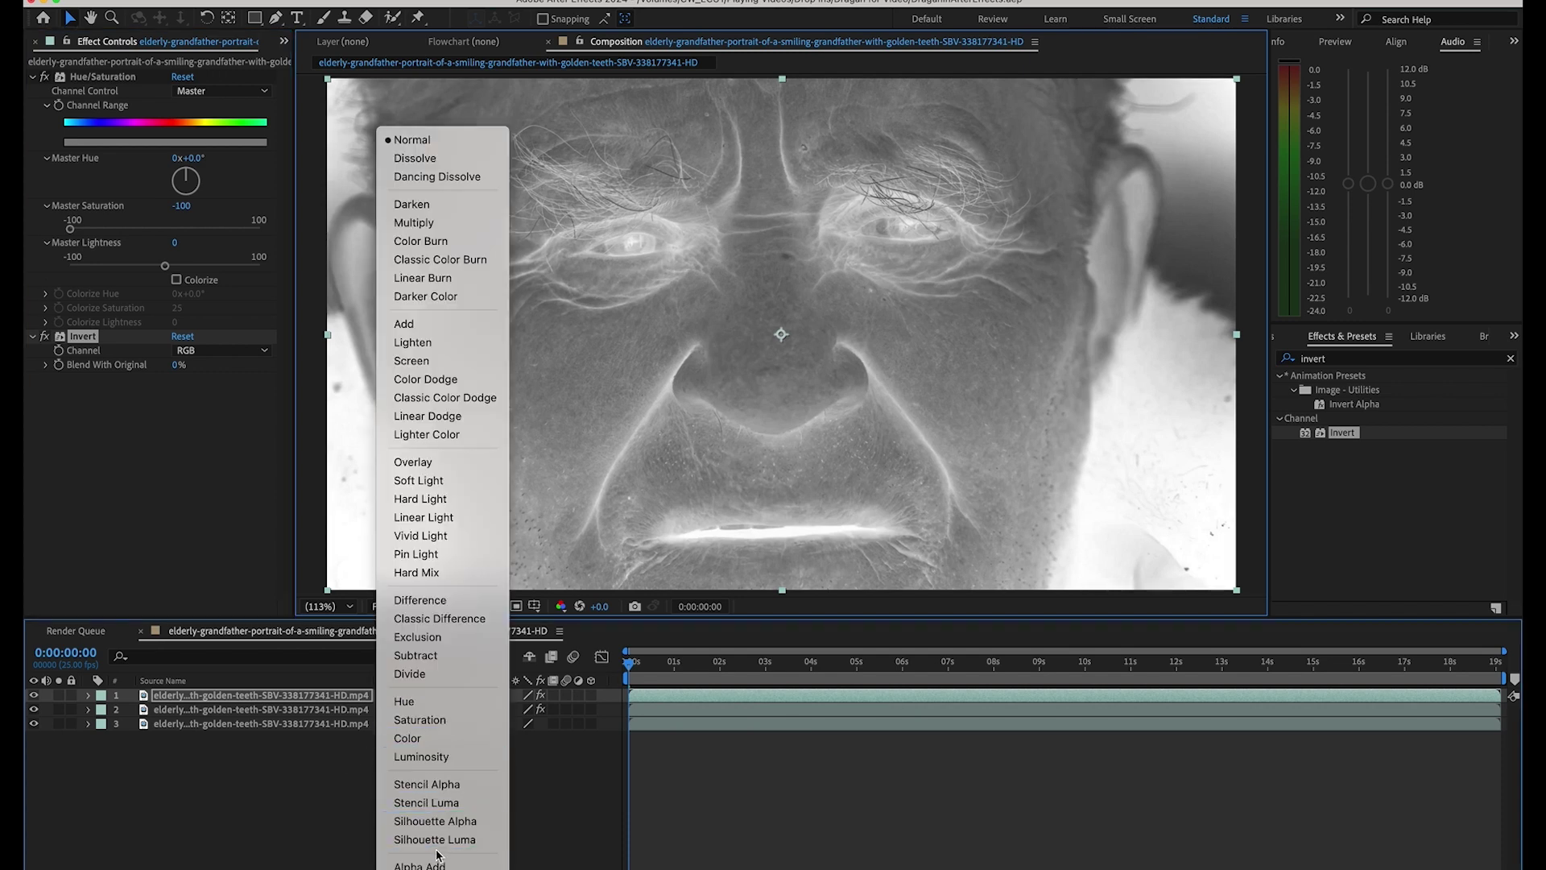
{"action": "left_click", "coordinate": [451, 536]}
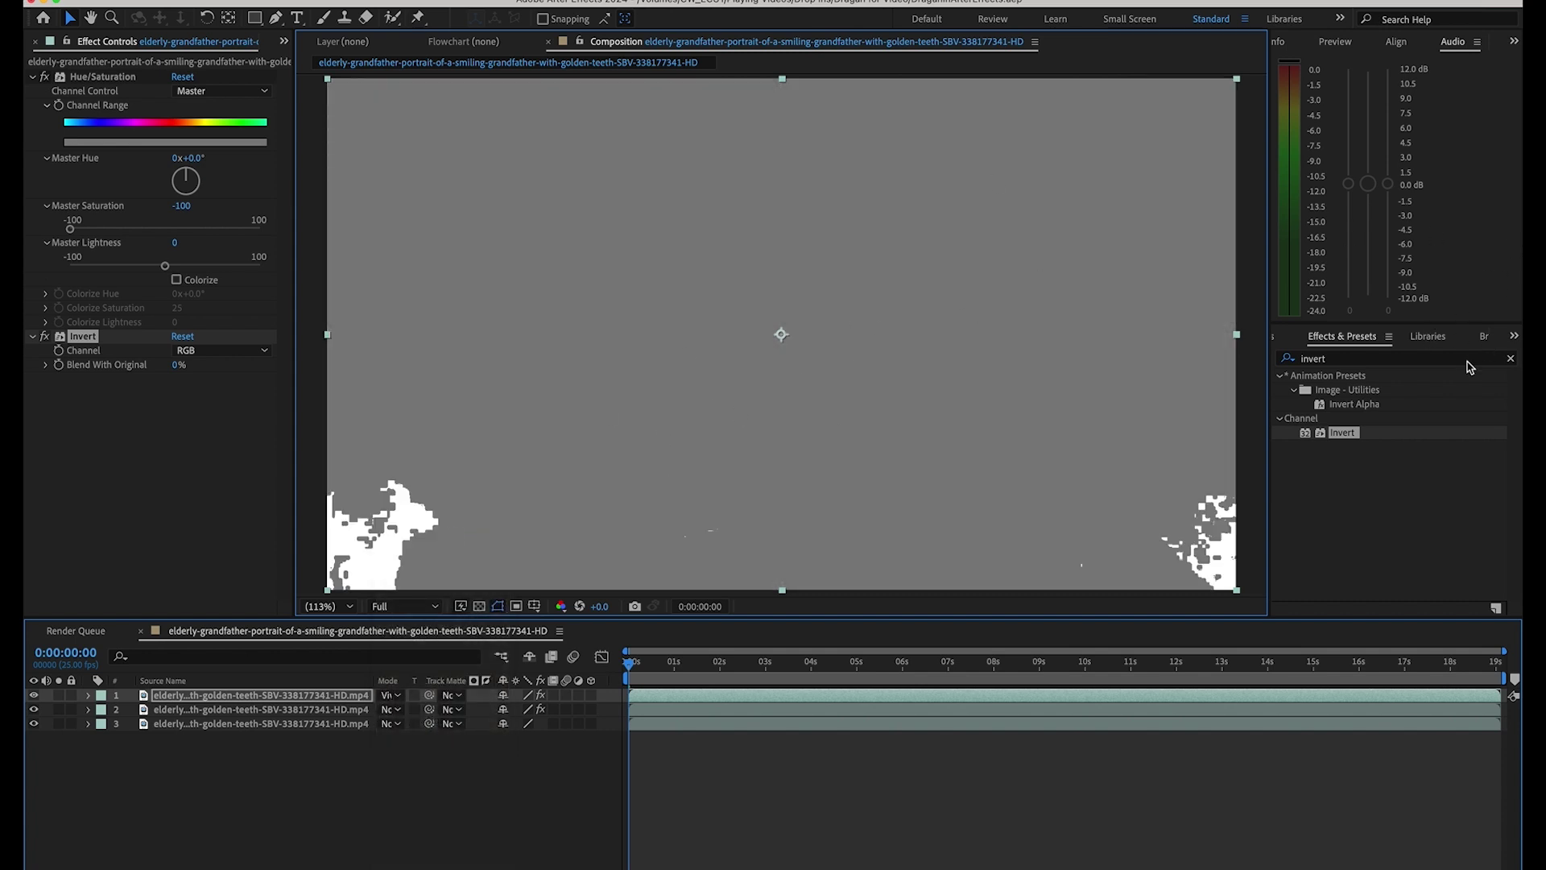
- Apply Bilateral Blur to the inverted top layer with Radius 60 and Threshold 30
{"action": "left_click", "coordinate": [1344, 363]}
{"action": "double_click", "coordinate": [1345, 363]}
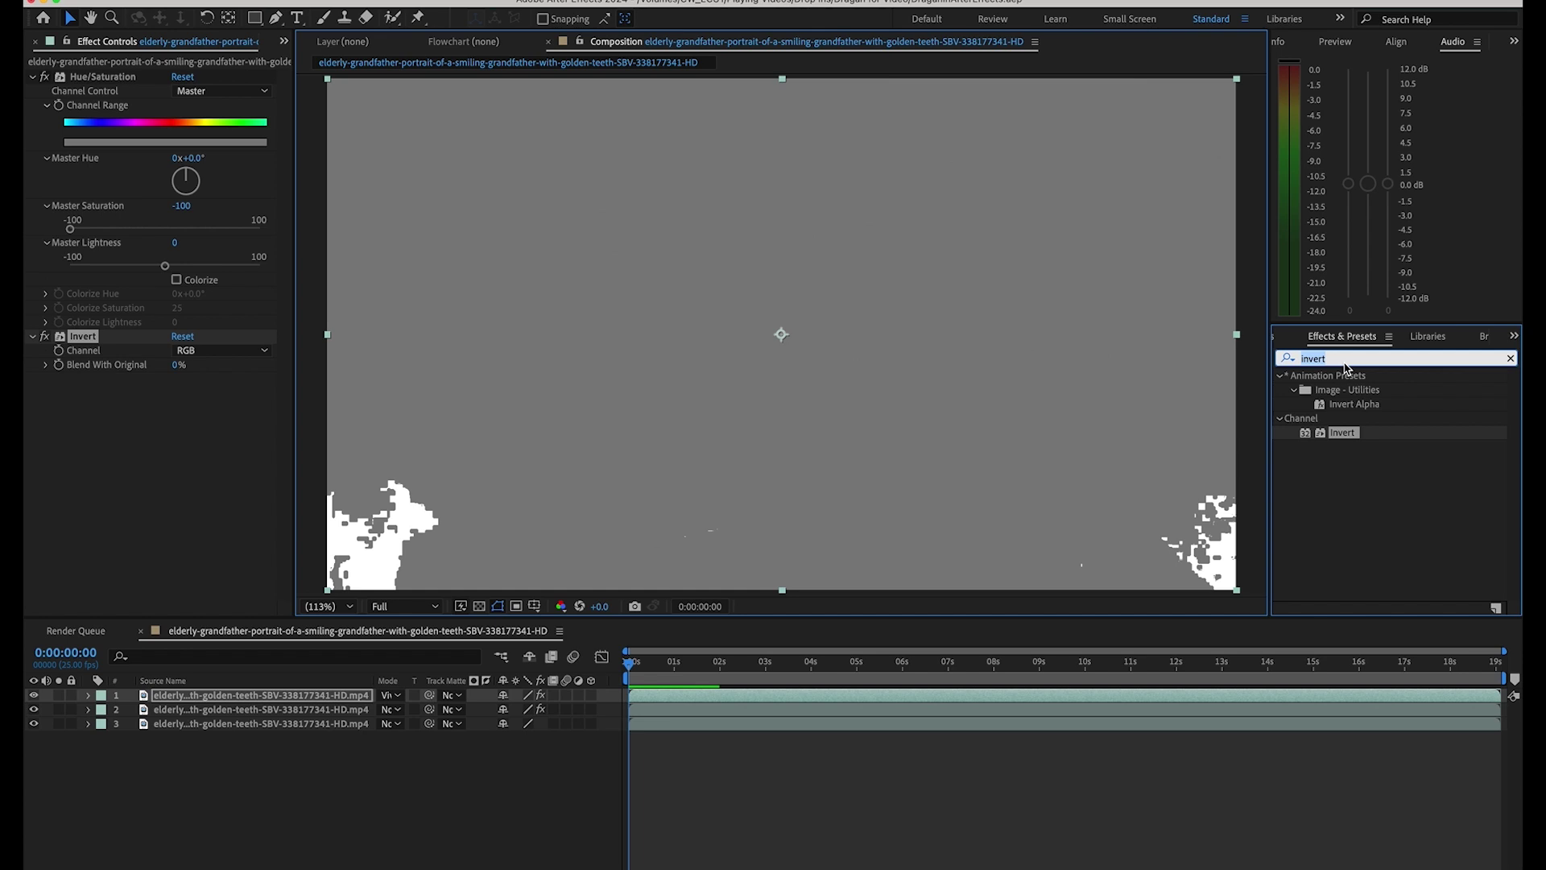
{"action": "type", "text": "bil"}
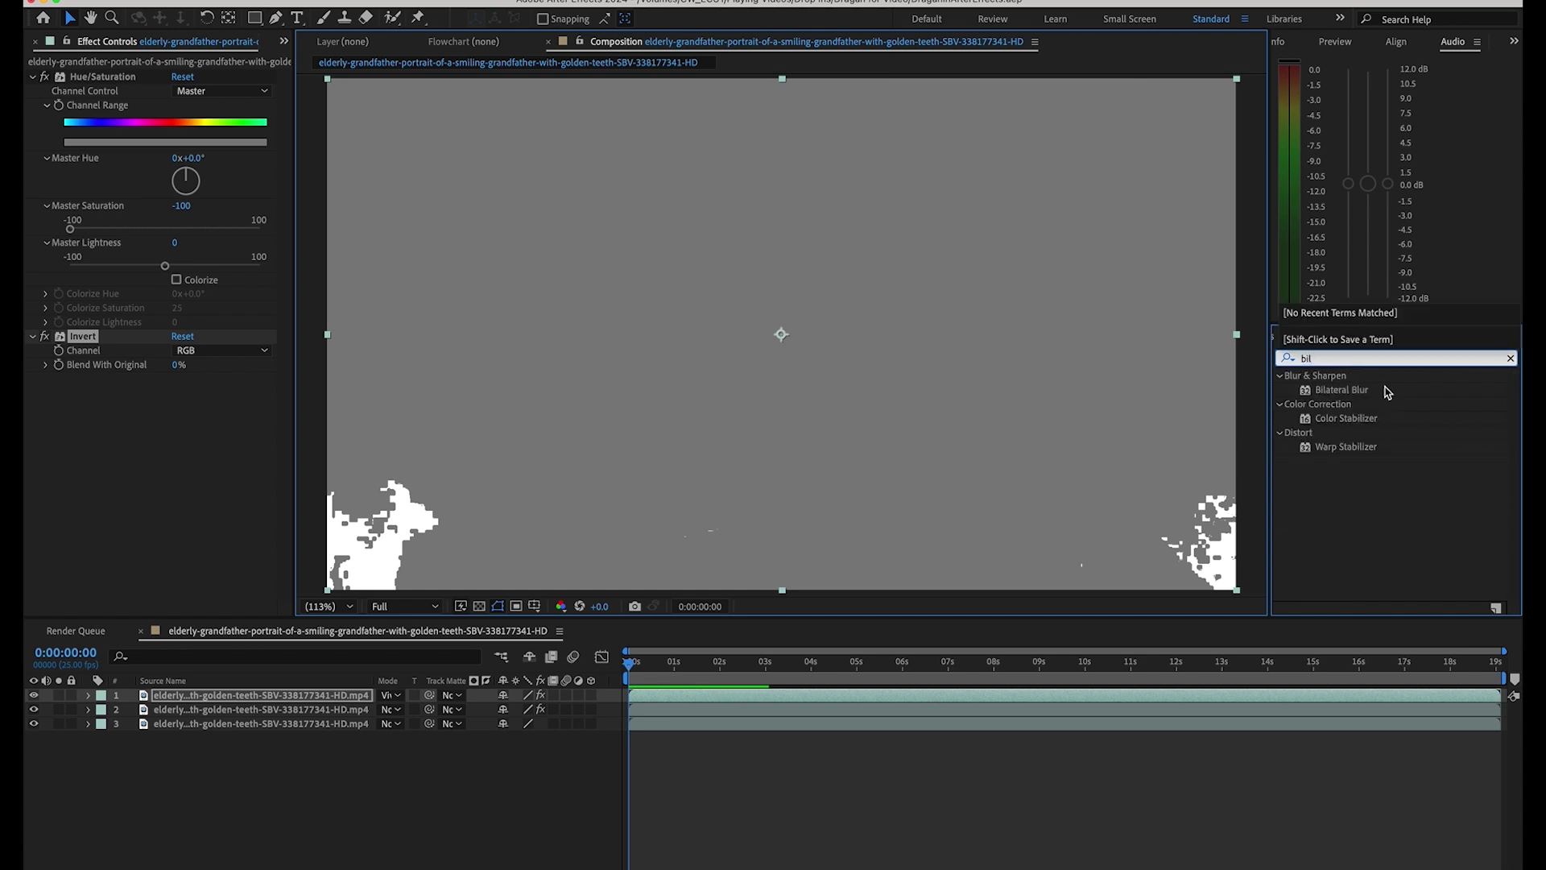
{"action": "left_click_drag", "start_coordinate": [1365, 397], "coordinate": [844, 699]}
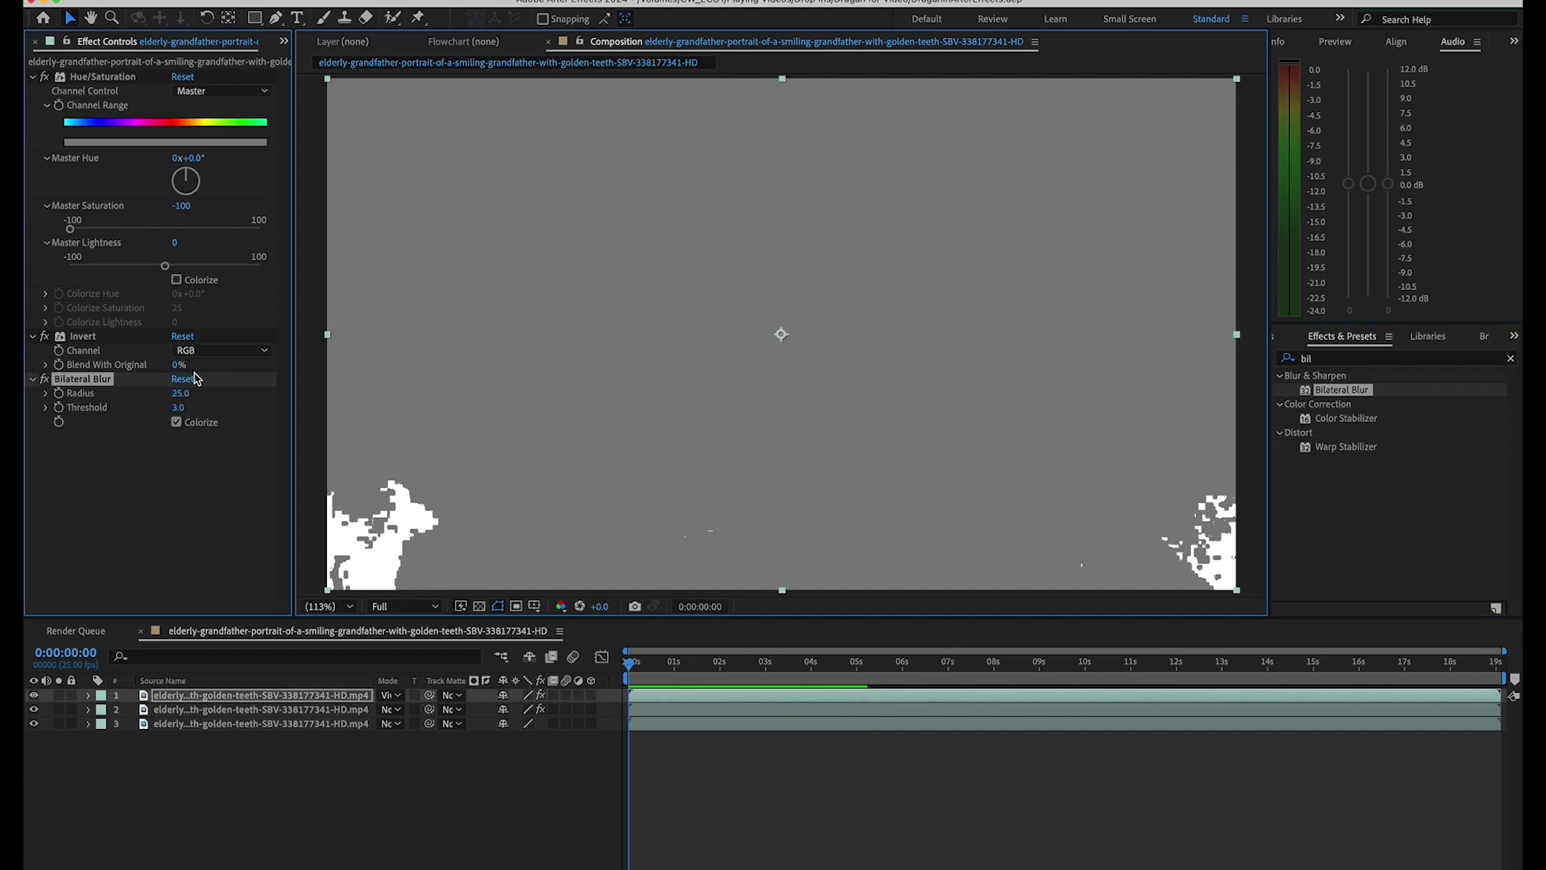
{"action": "left_click", "coordinate": [182, 394]}
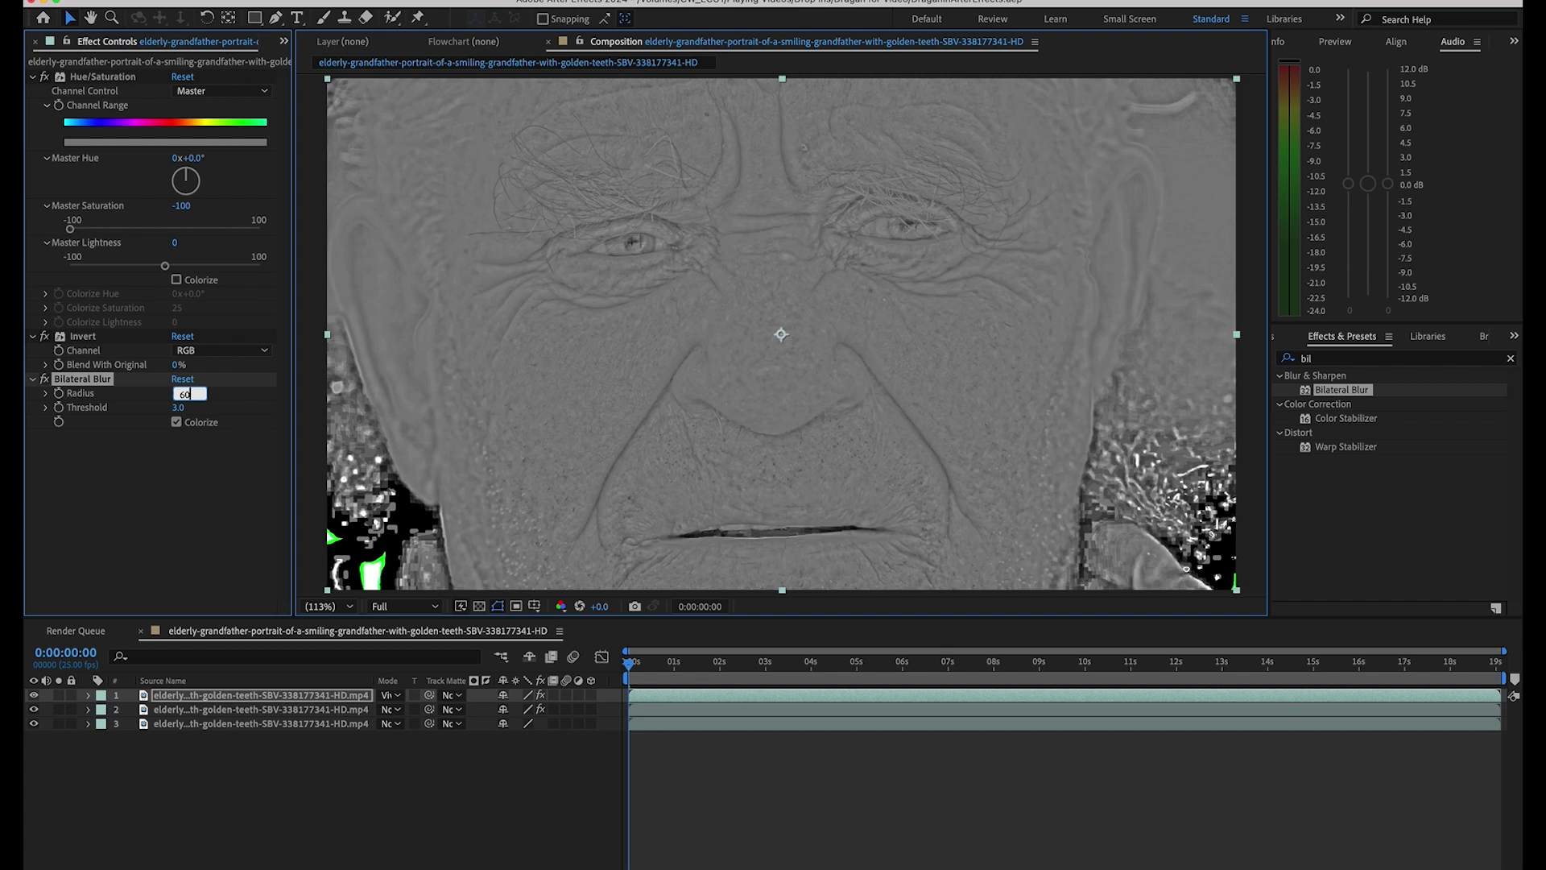
{"action": "left_click", "coordinate": [180, 408]}
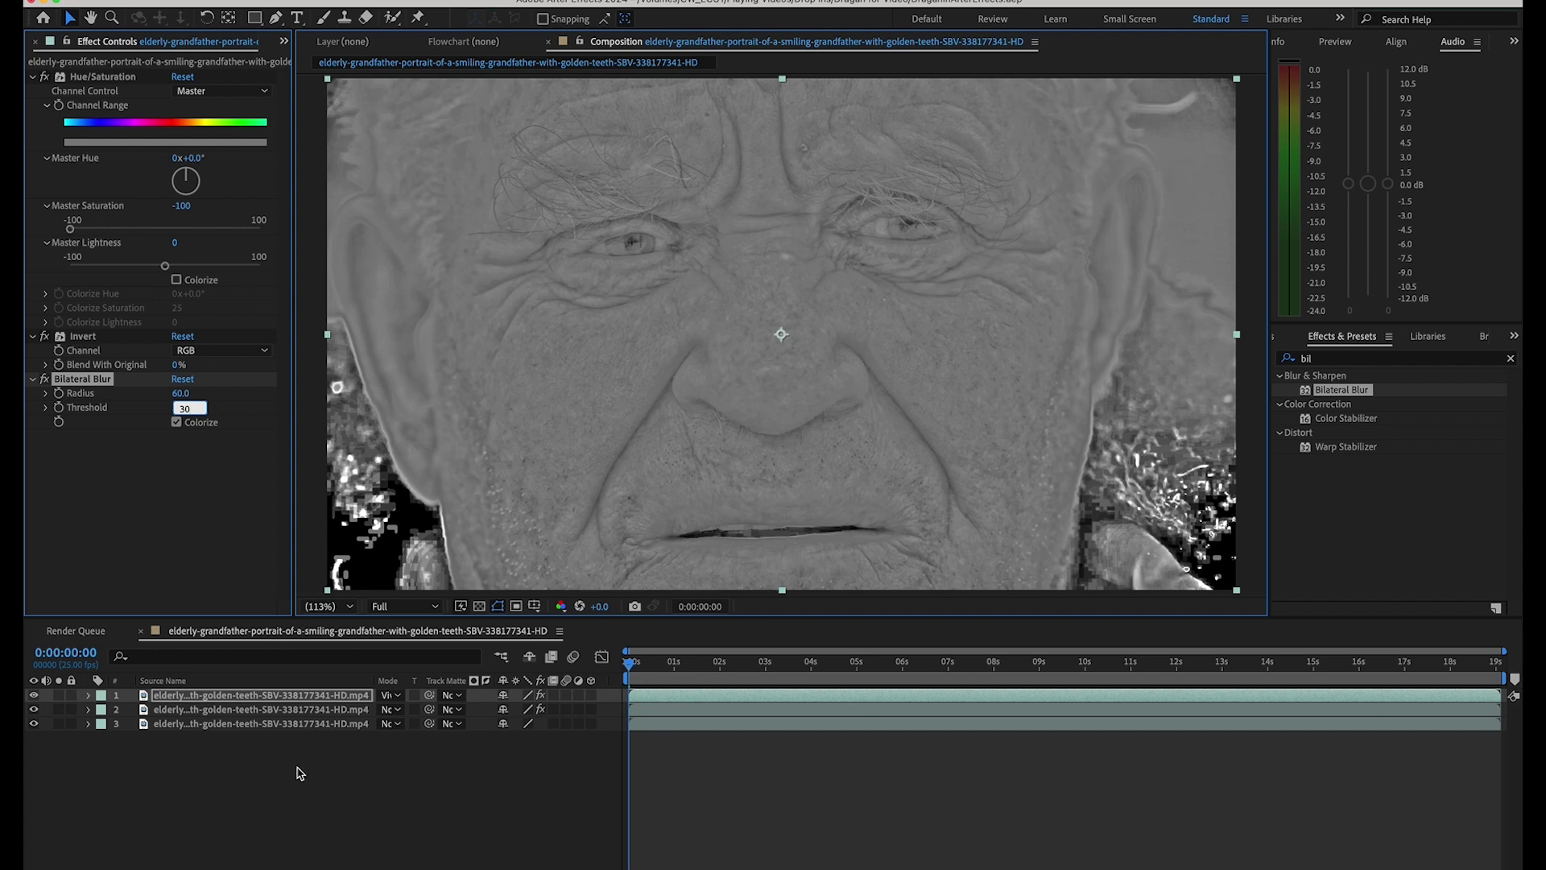
- Pre-compose the top two clip layers as "Contrast" and set the new composition layer's blending mode to Overlay
{"action": "left_click", "coordinate": [281, 701]}
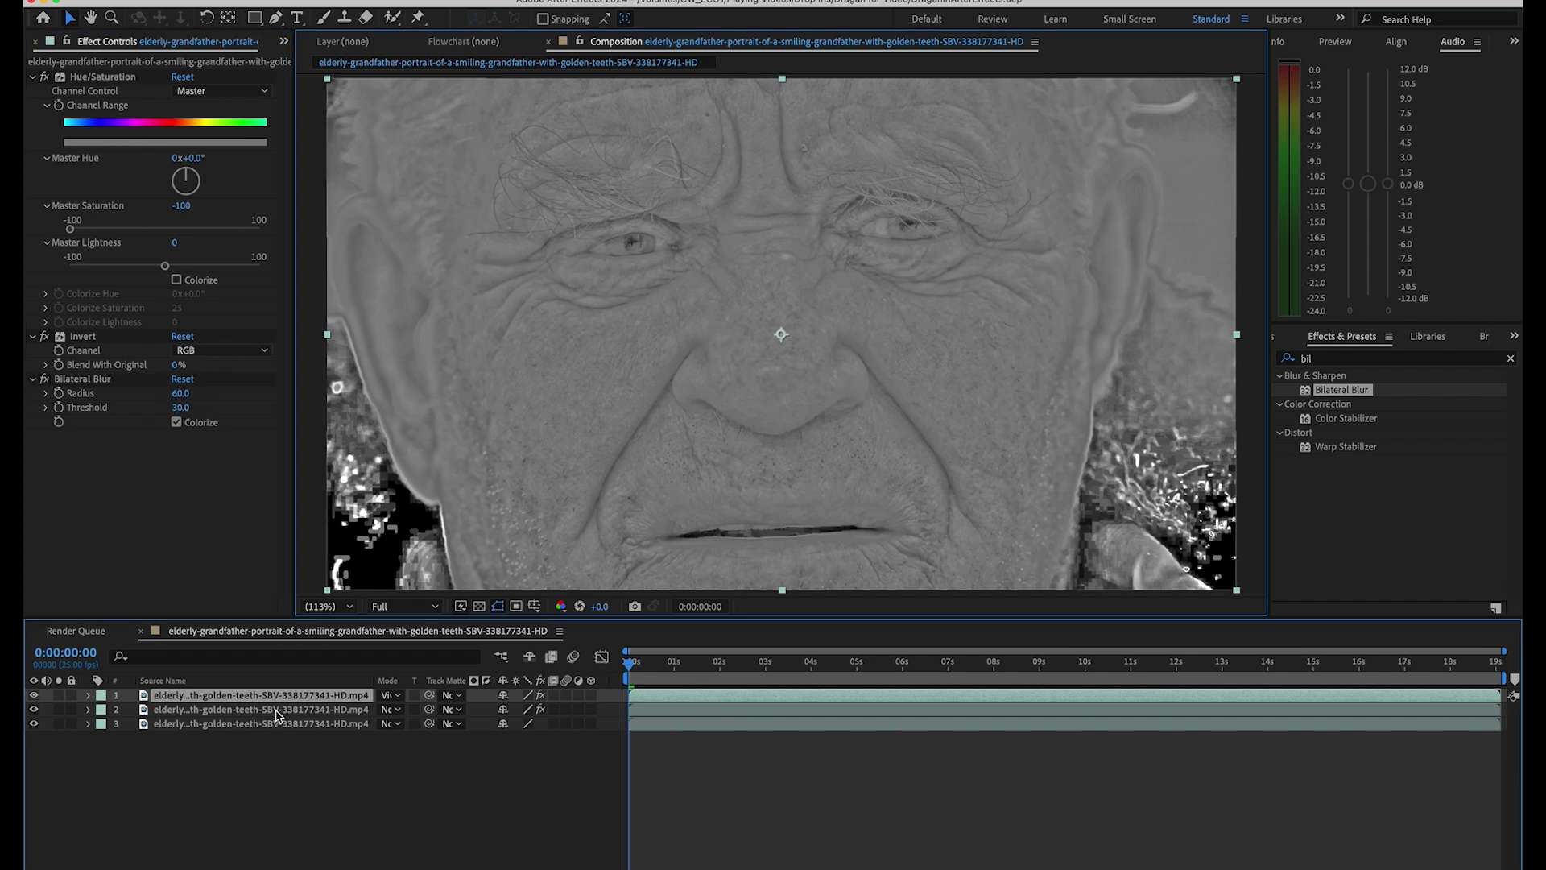
{"action": "left_click", "coordinate": [277, 712], "text": "shift"}
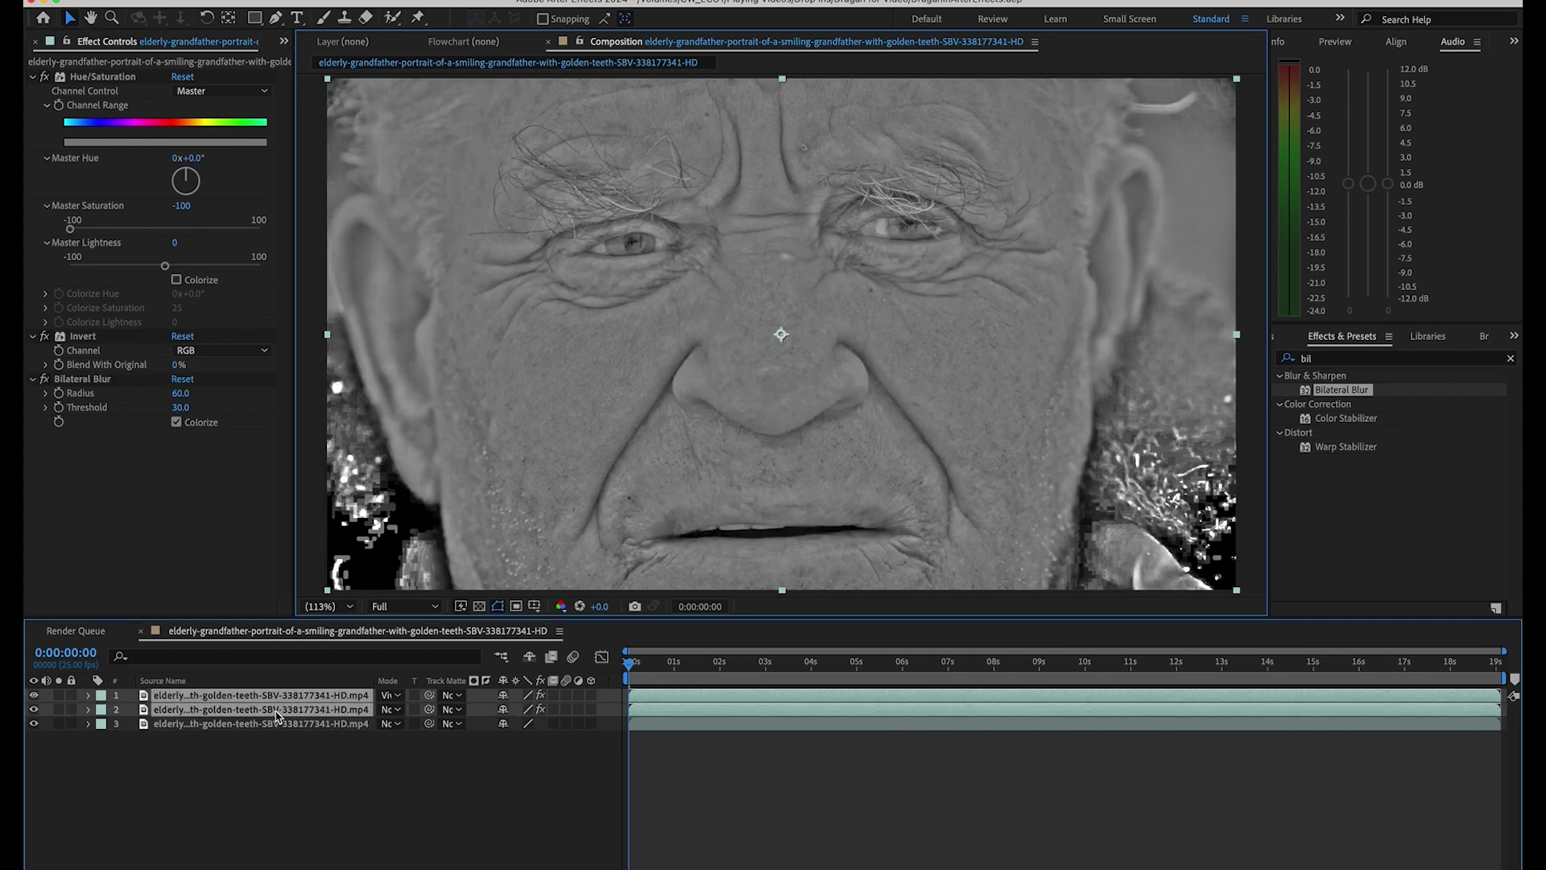
{"action": "right_click", "coordinate": [277, 712]}
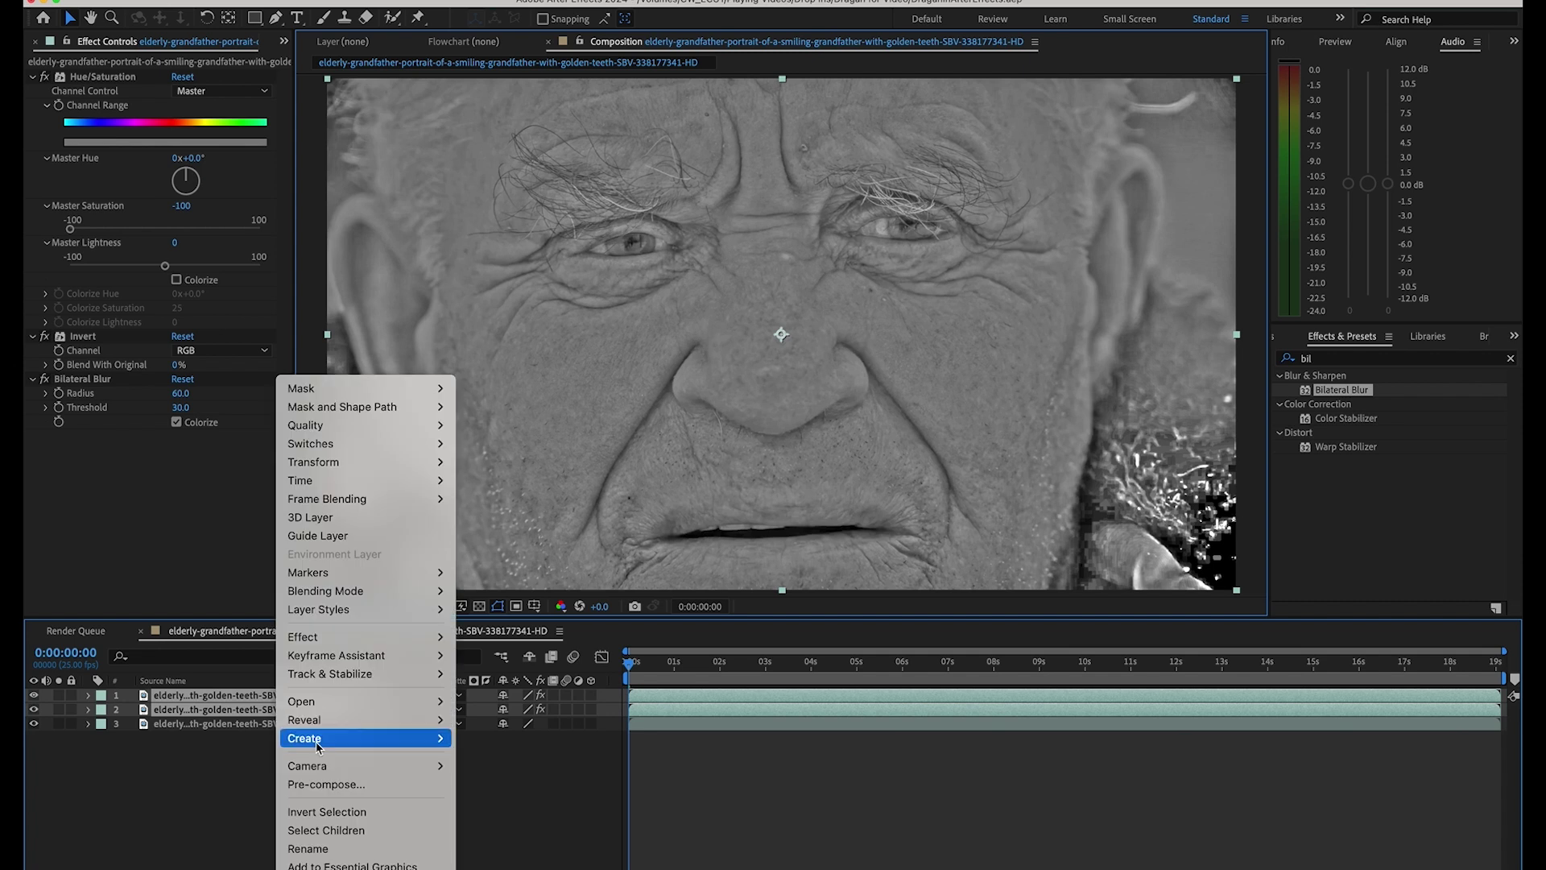
{"action": "mouse_move", "coordinate": [326, 775]}
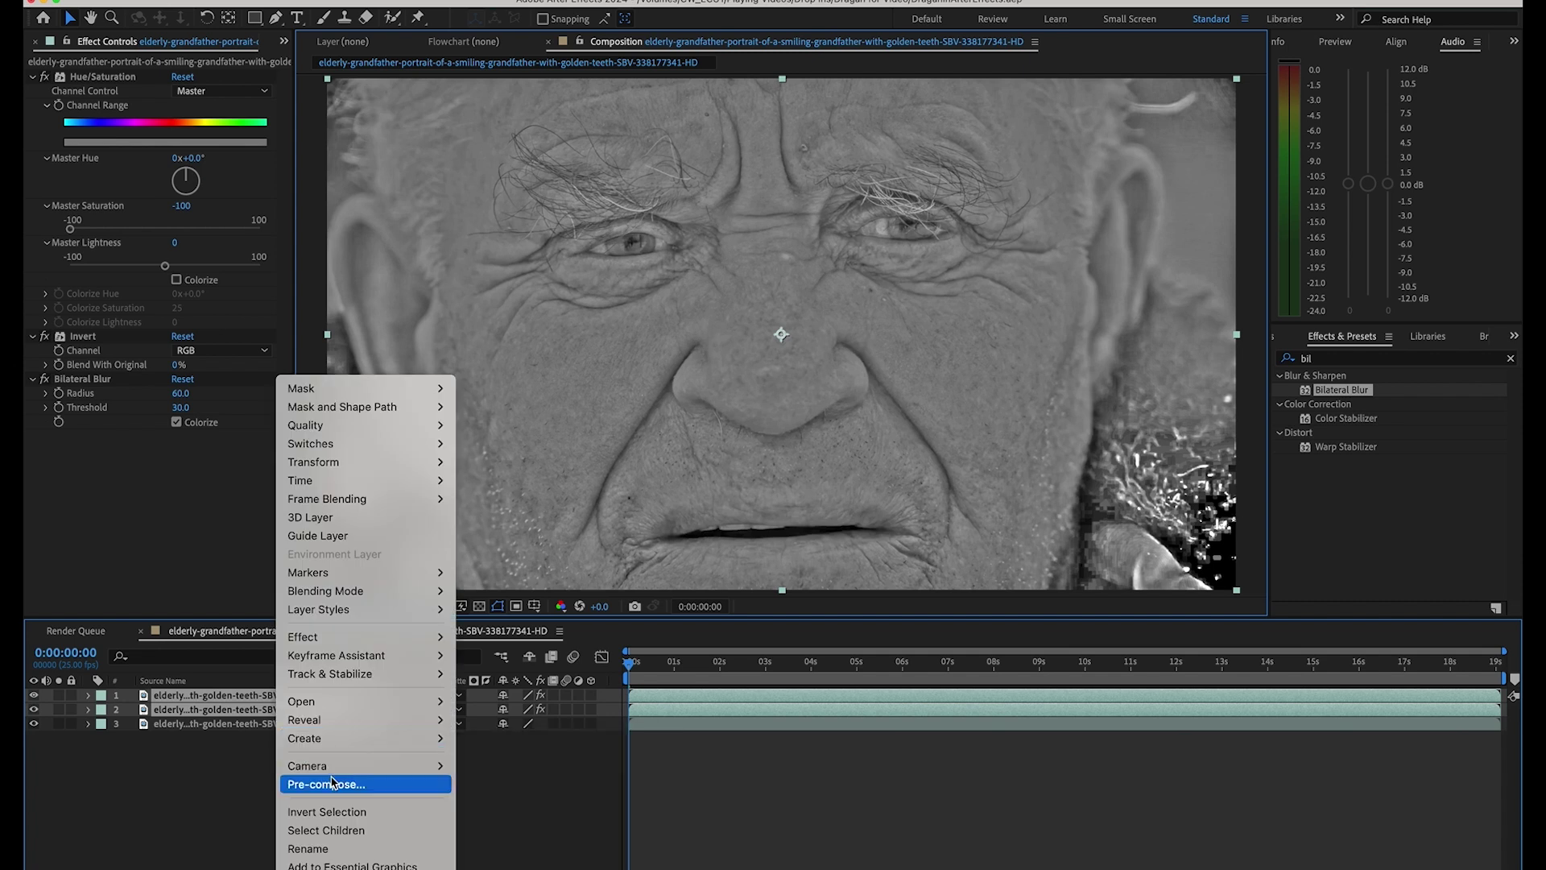
{"action": "left_click", "coordinate": [329, 785]}
{"action": "type", "text": "Contrast"}
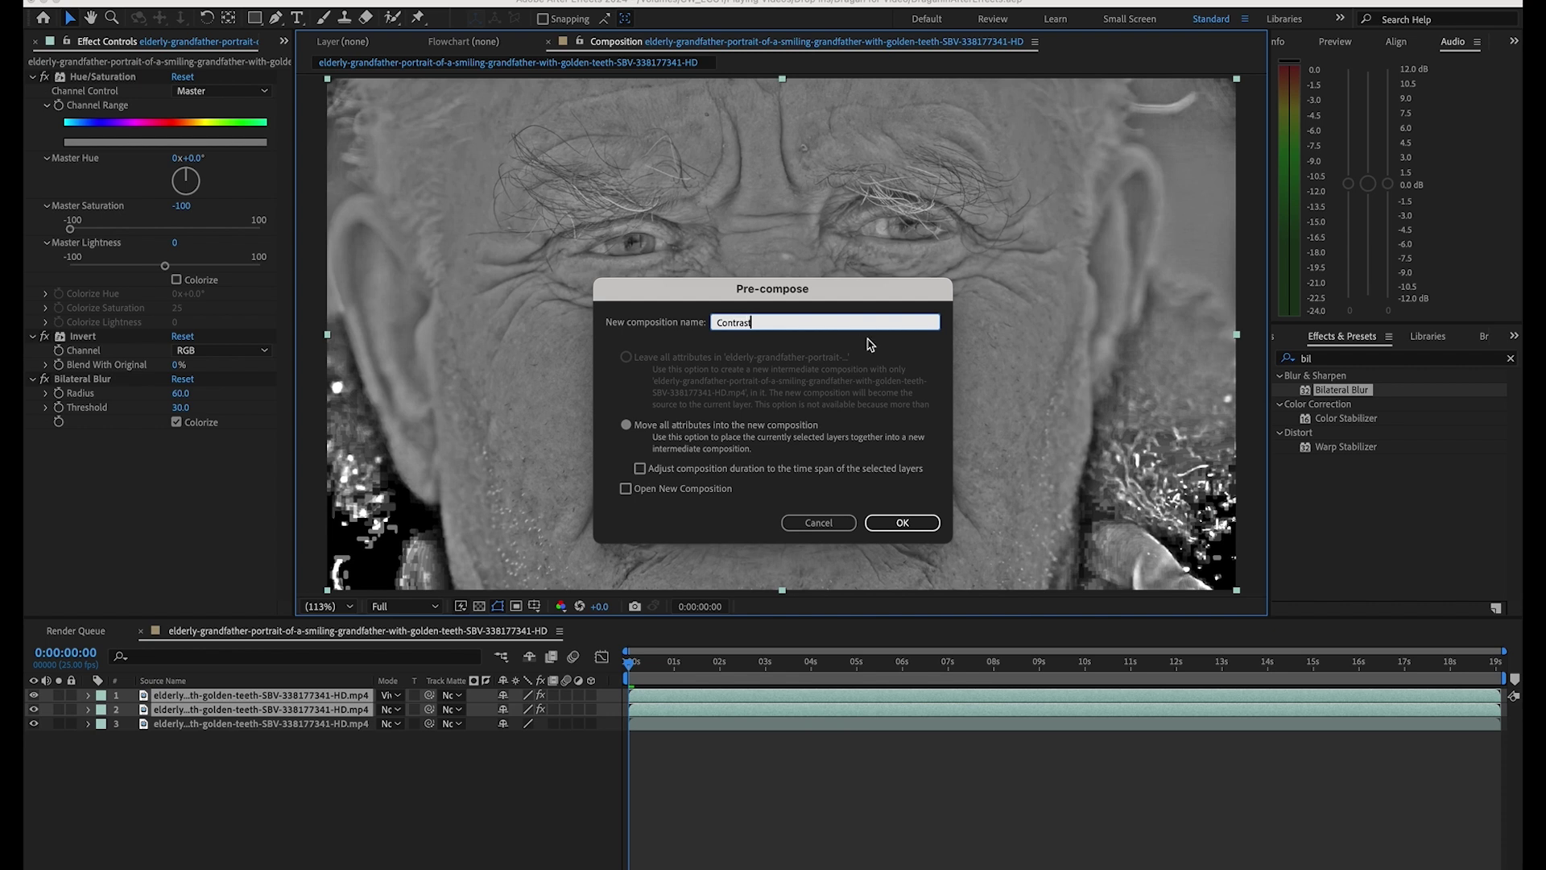
{"action": "left_click", "coordinate": [896, 523]}
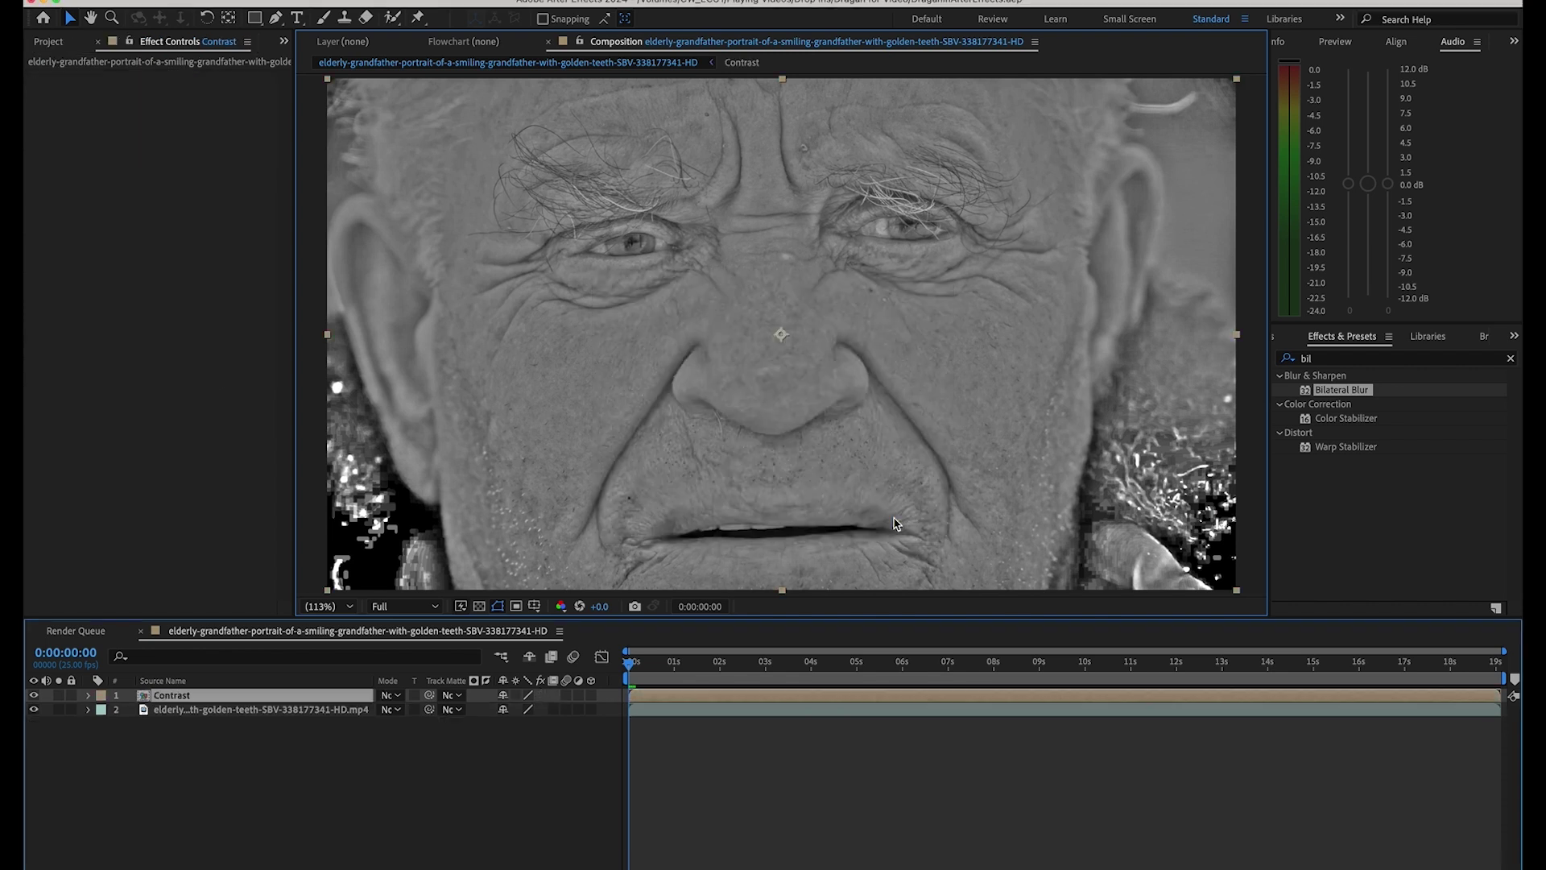
{"action": "left_click", "coordinate": [392, 696]}
{"action": "left_click", "coordinate": [483, 461]}
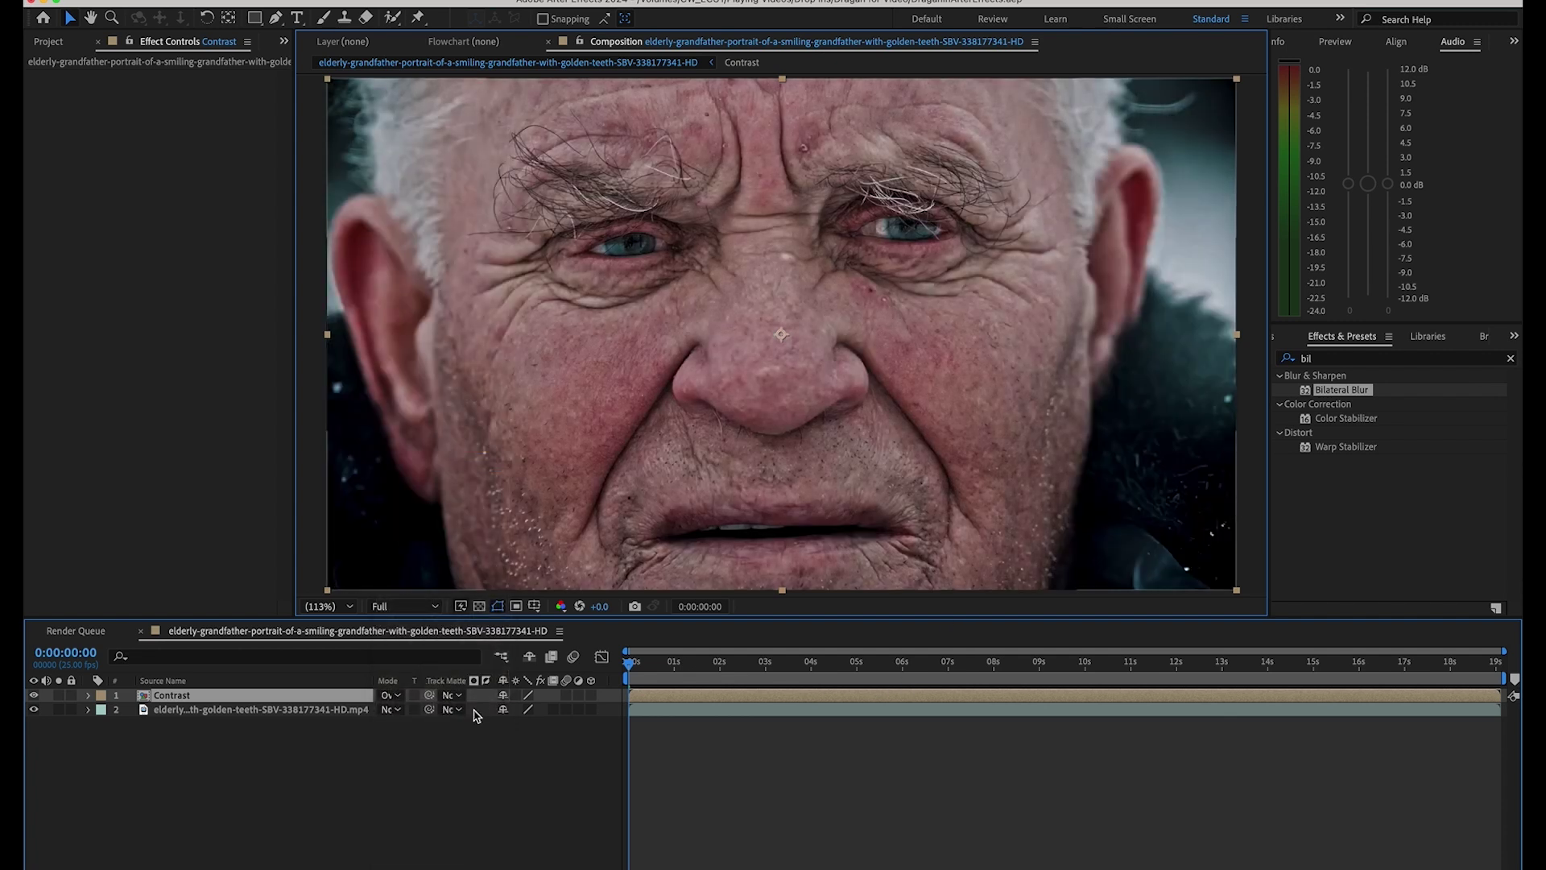
- Compare the footage with and without the Contrast layer and play a preview of the result
{"action": "left_click", "coordinate": [35, 696]}
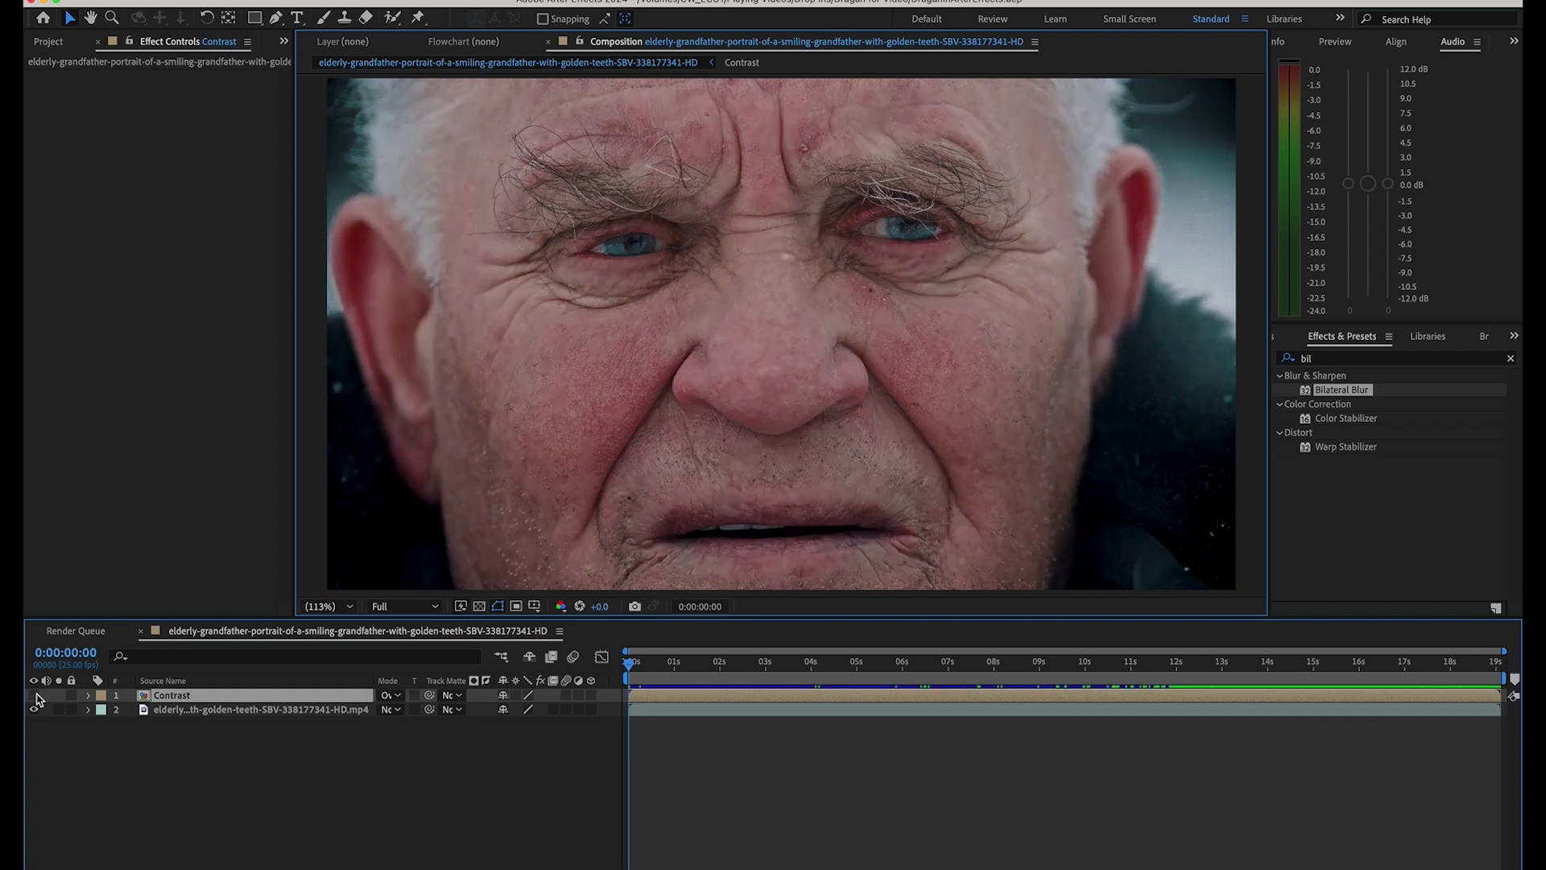
{"action": "left_click", "coordinate": [36, 696]}
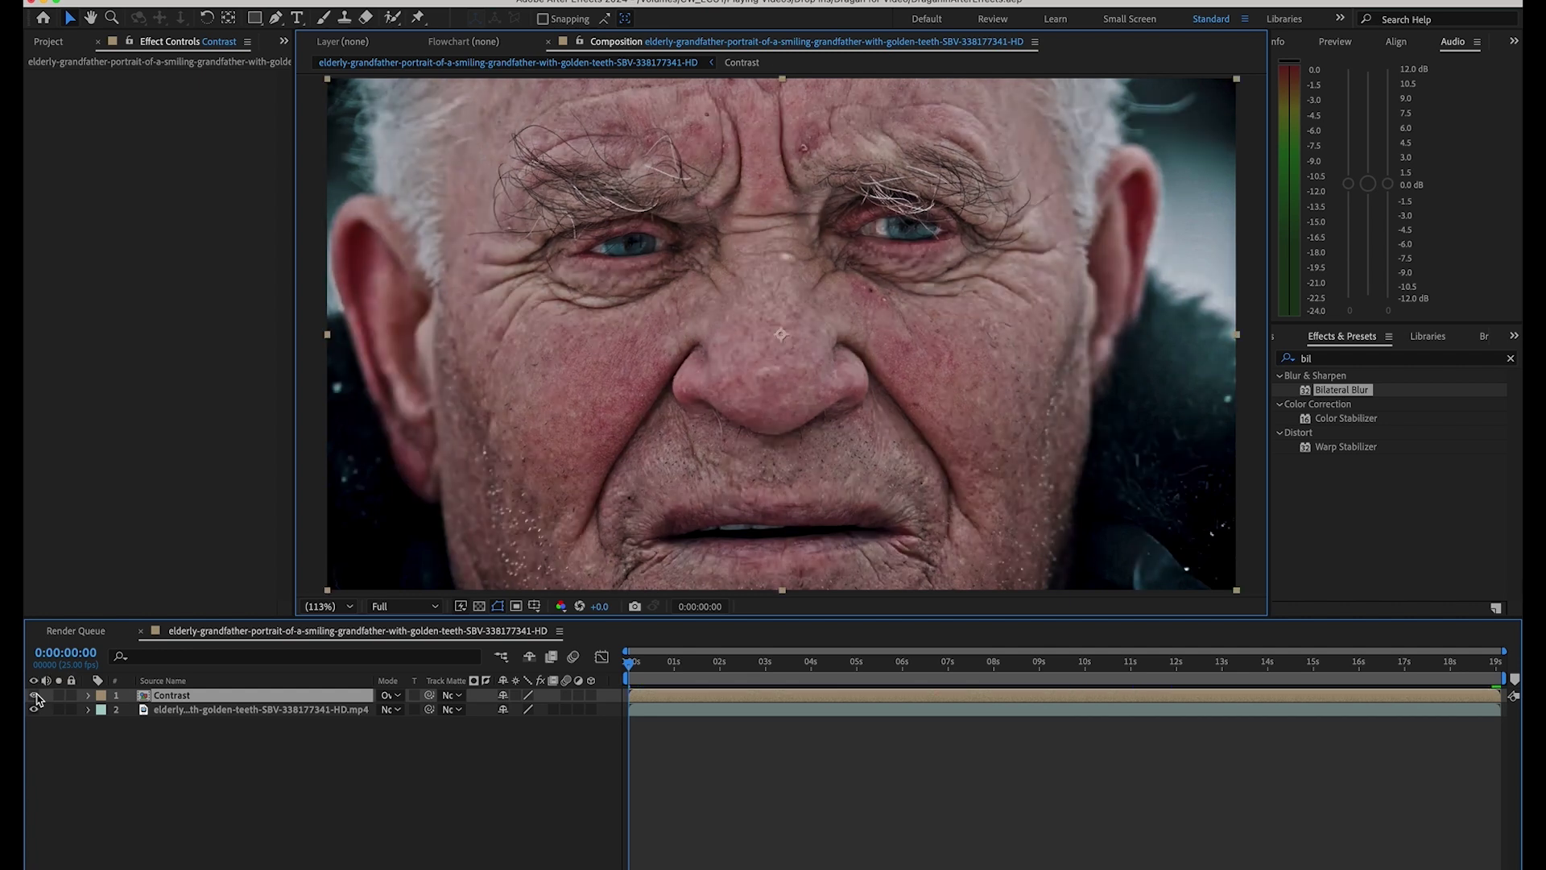
{"action": "key", "text": "space"}
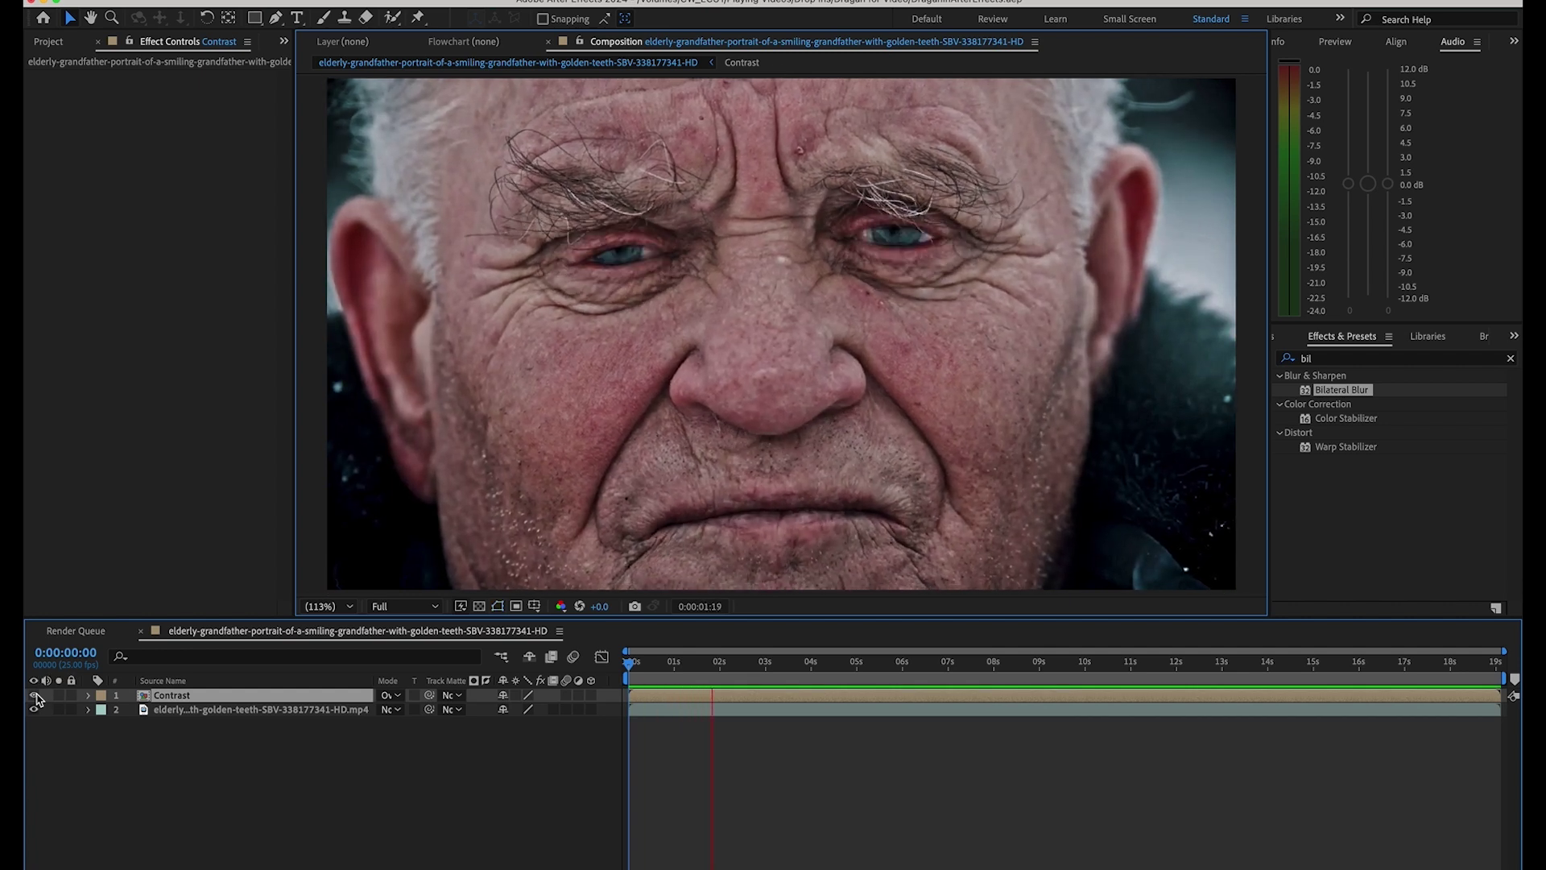